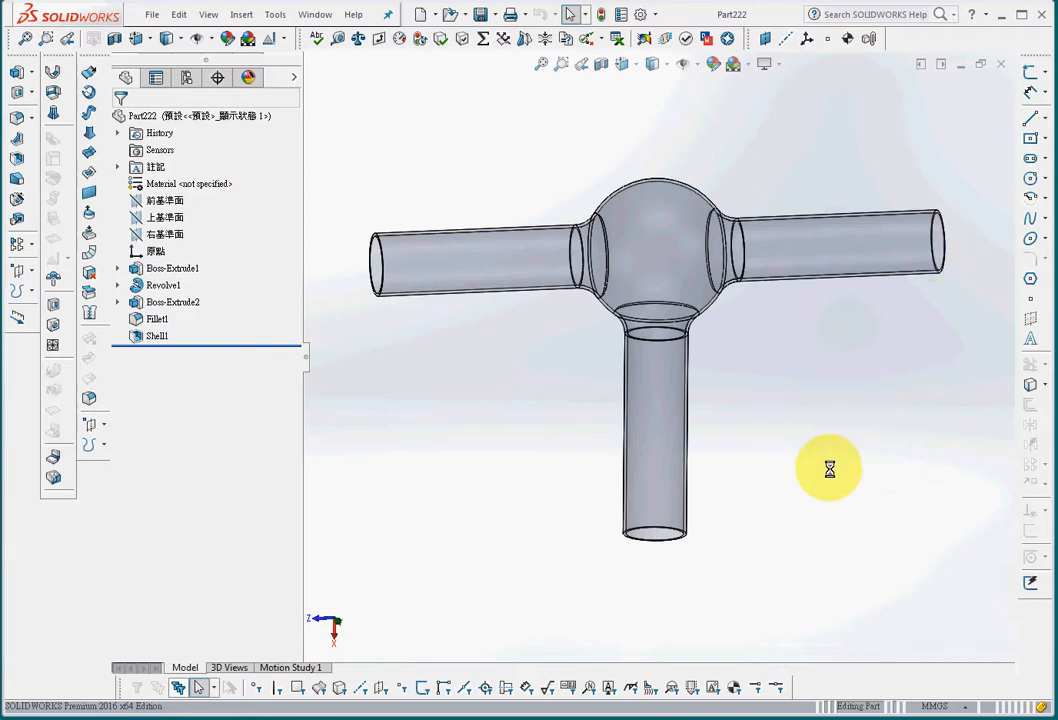
Check that the SOLIDWORKS Flow Simulation 2016 add-in is active and display the Flow Simulation Main toolbar.
middle_click_drag(829, 468, 825, 403)
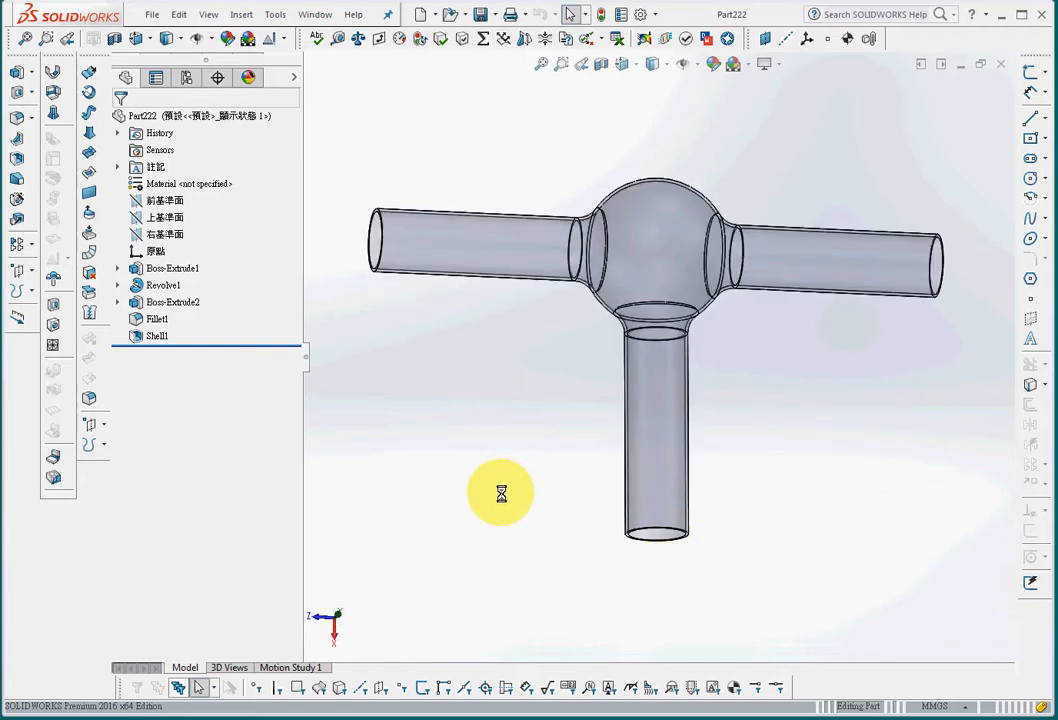
left_click(655, 14)
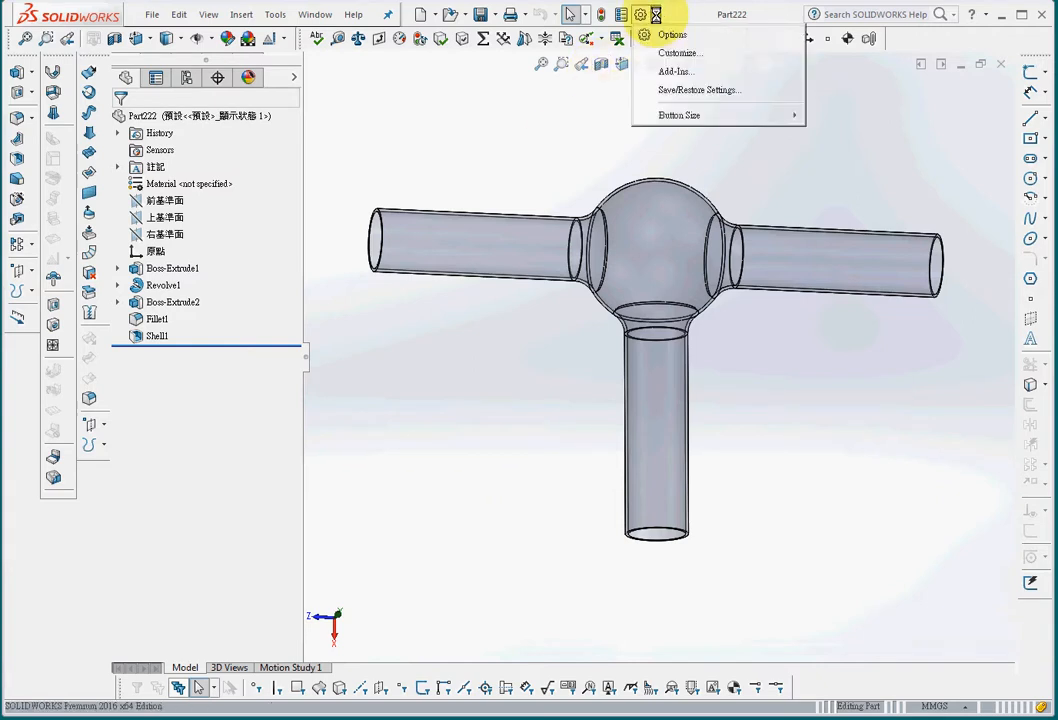
left_click(680, 72)
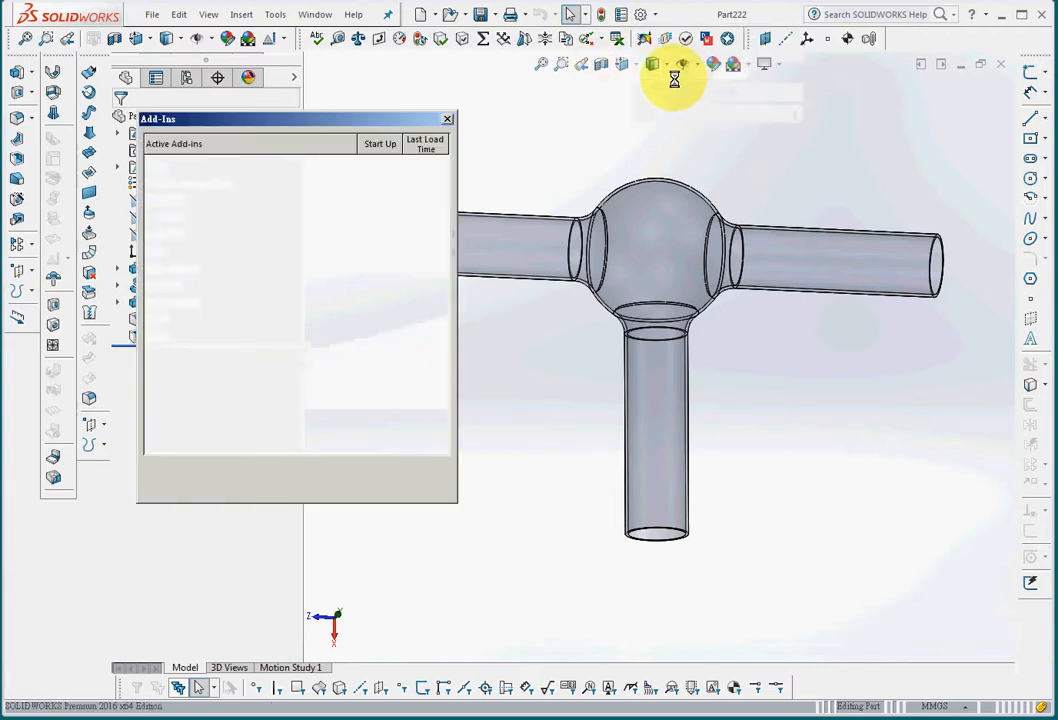
left_click_drag(442, 283, 440, 403)
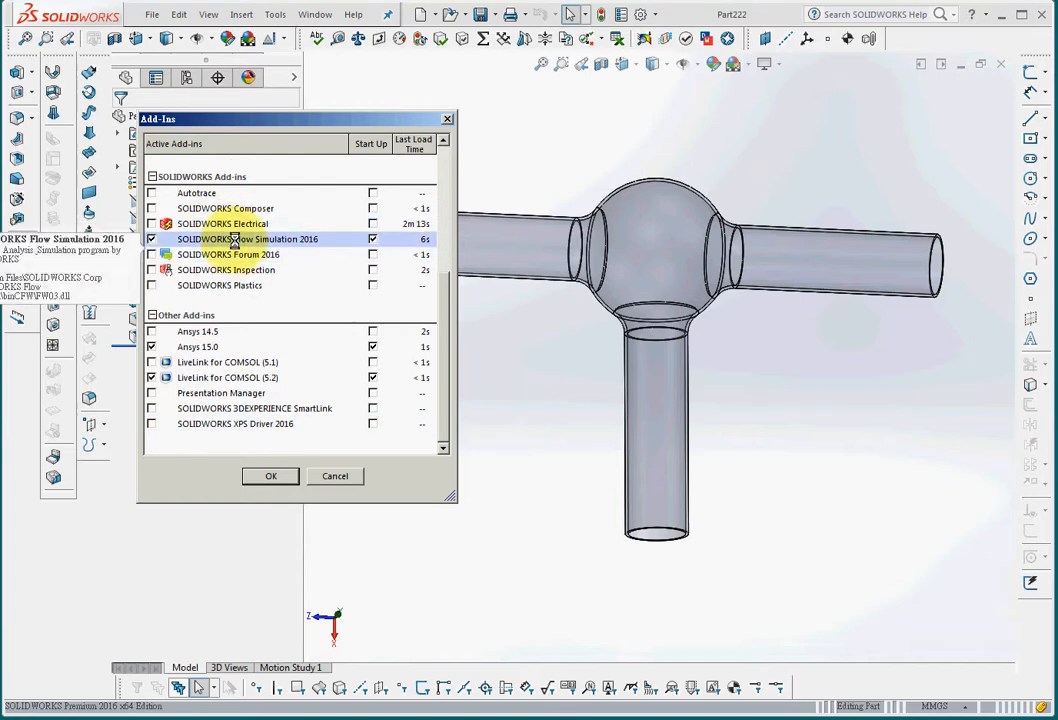
left_click(270, 476)
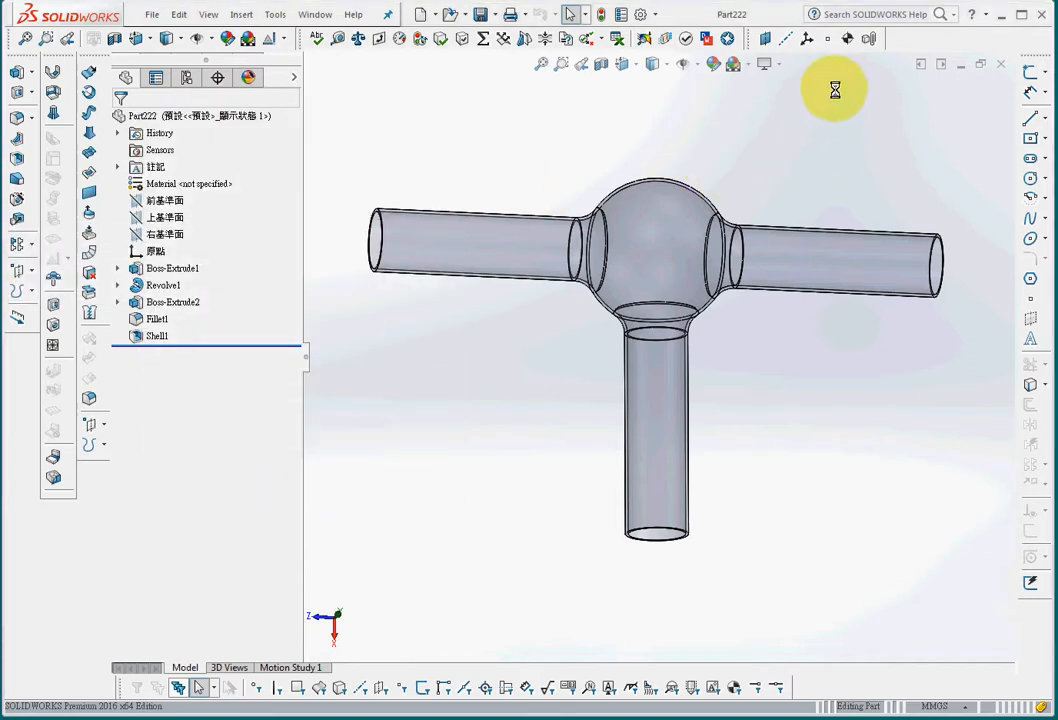
right_click(762, 38)
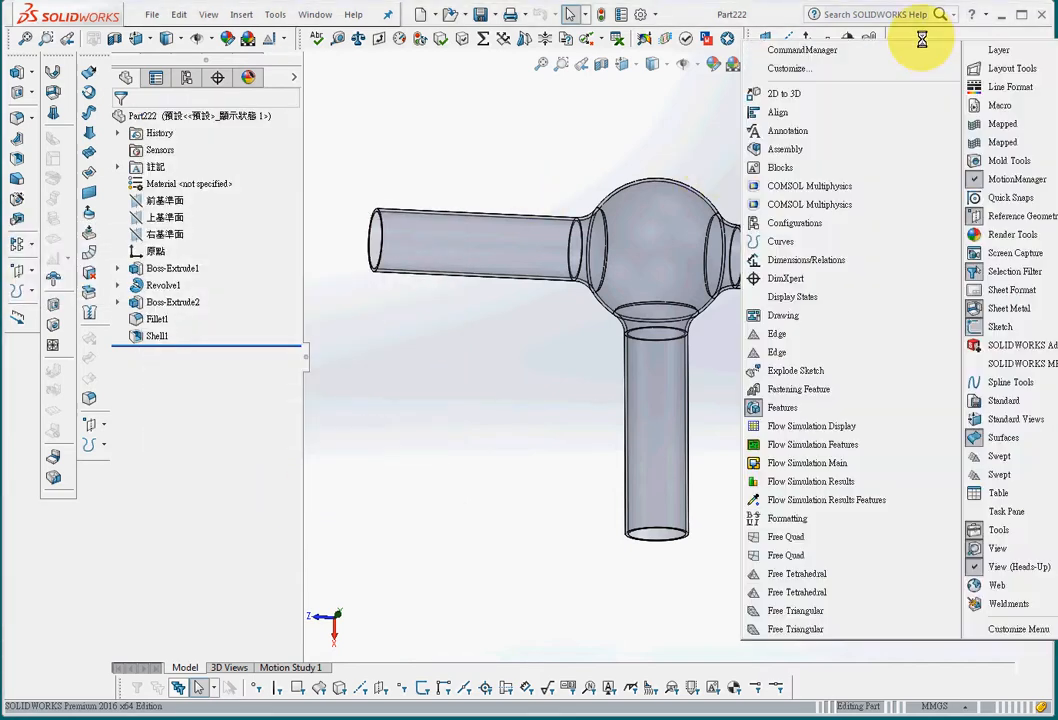
left_click(817, 463)
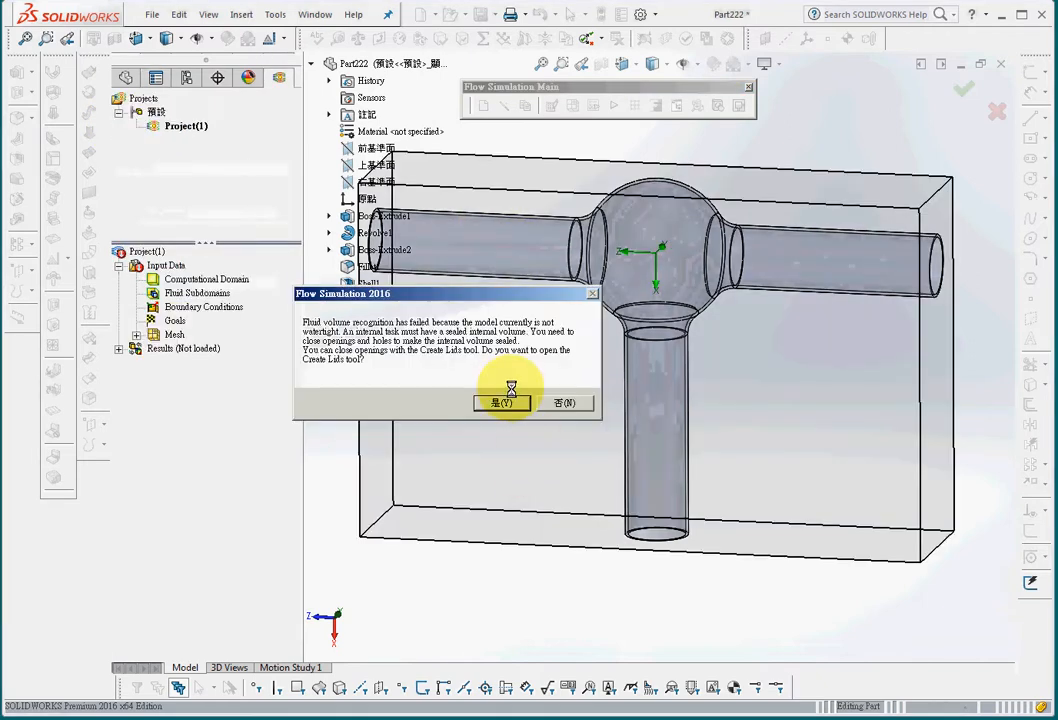
Create lids on the end faces of all three open pipes and accept resetting the mesh settings for the modified model.
left_click(500, 402)
middle_click_drag(525, 454, 602, 486)
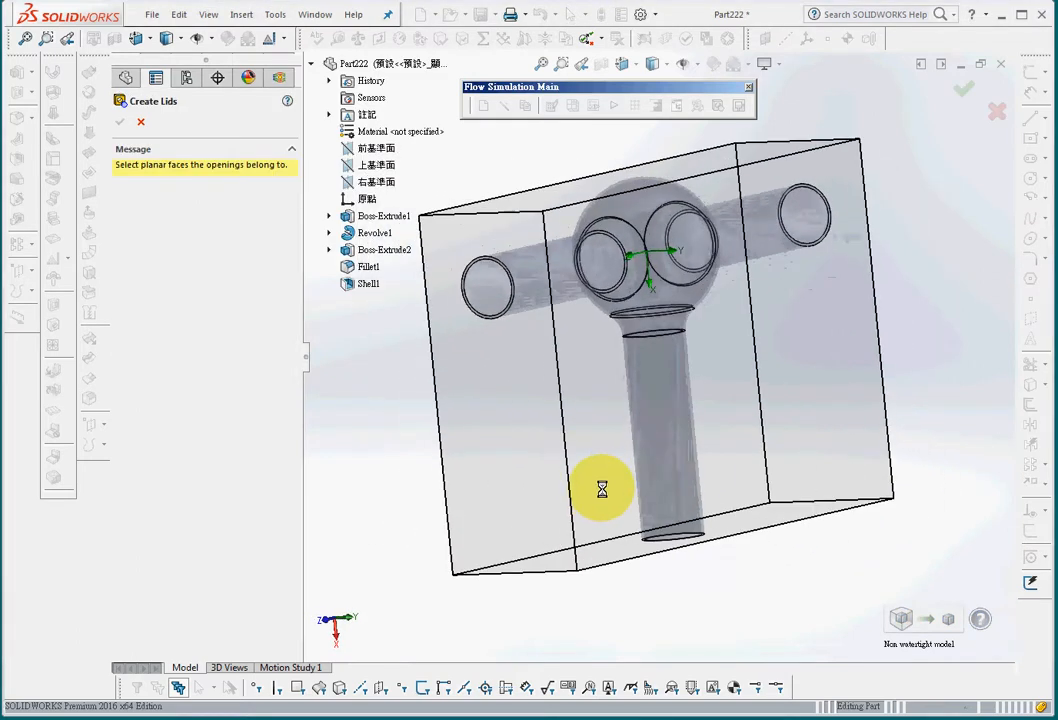
left_click(478, 313)
middle_click_drag(709, 385, 888, 215)
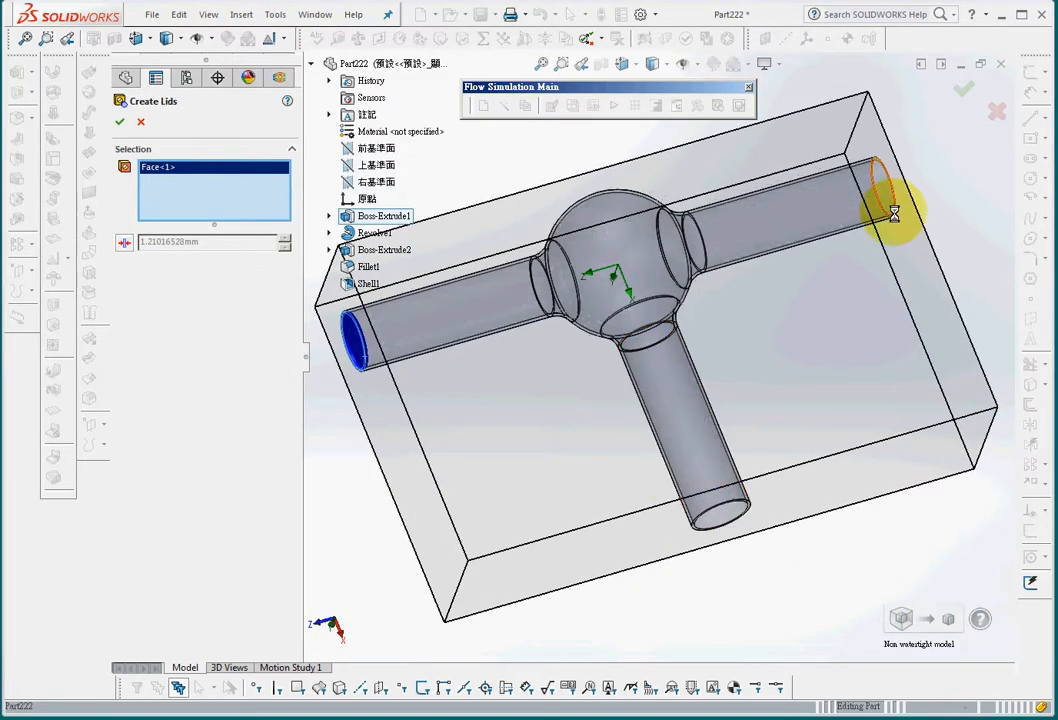
left_click(894, 213)
middle_click_drag(893, 276, 822, 309)
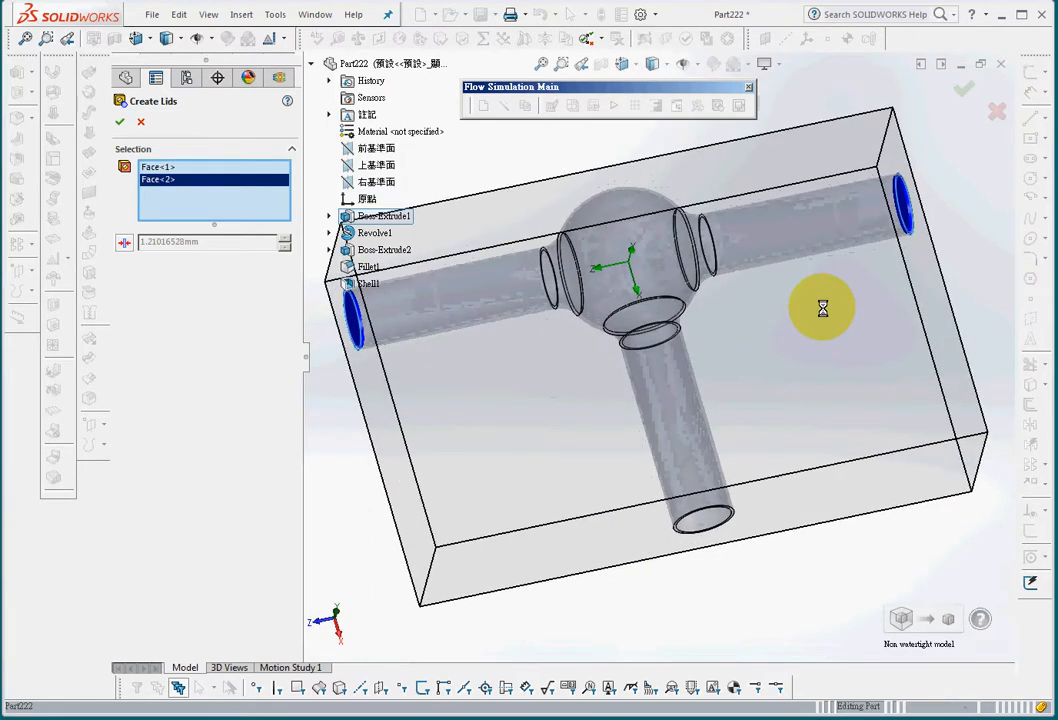
left_click(732, 512)
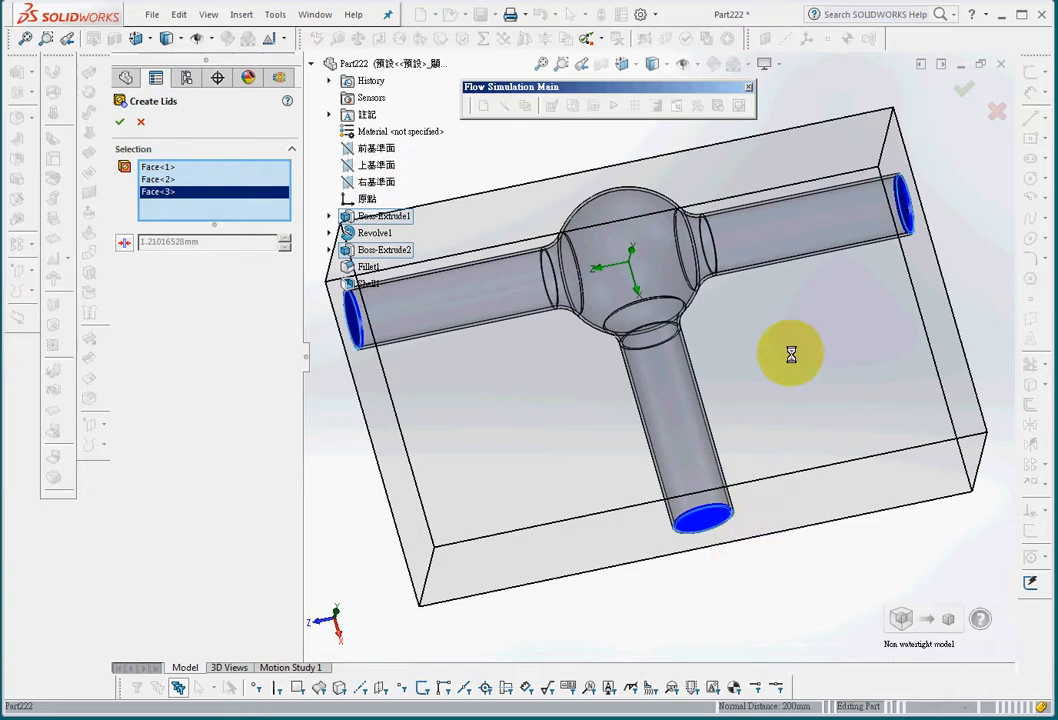
middle_click_drag(791, 354, 821, 497)
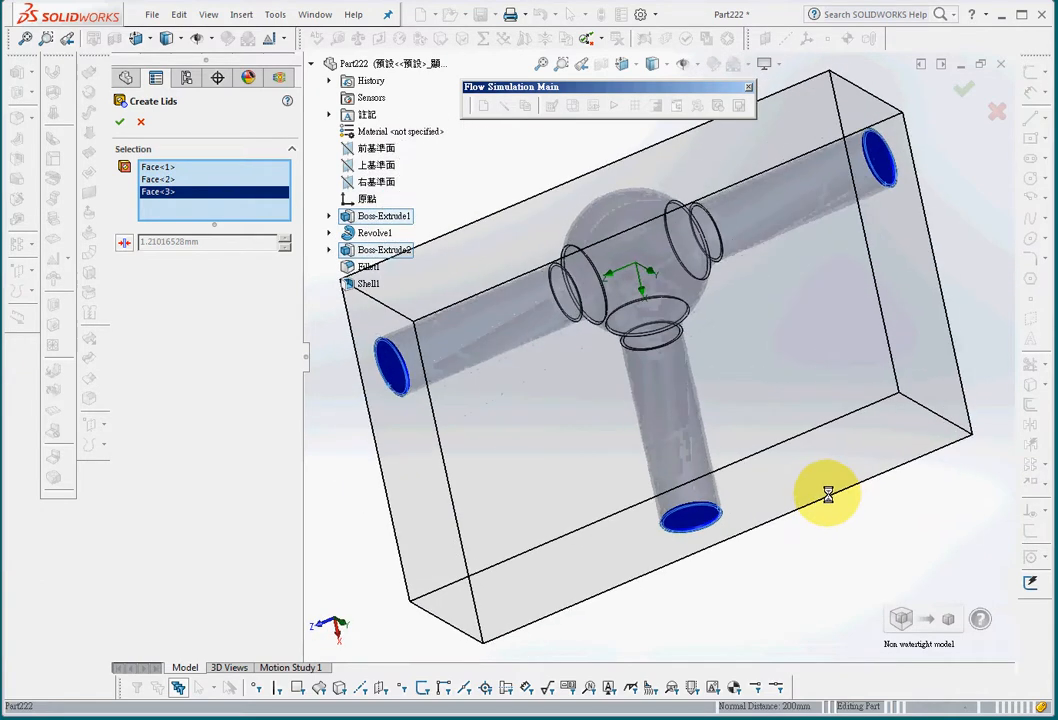
left_click(116, 123)
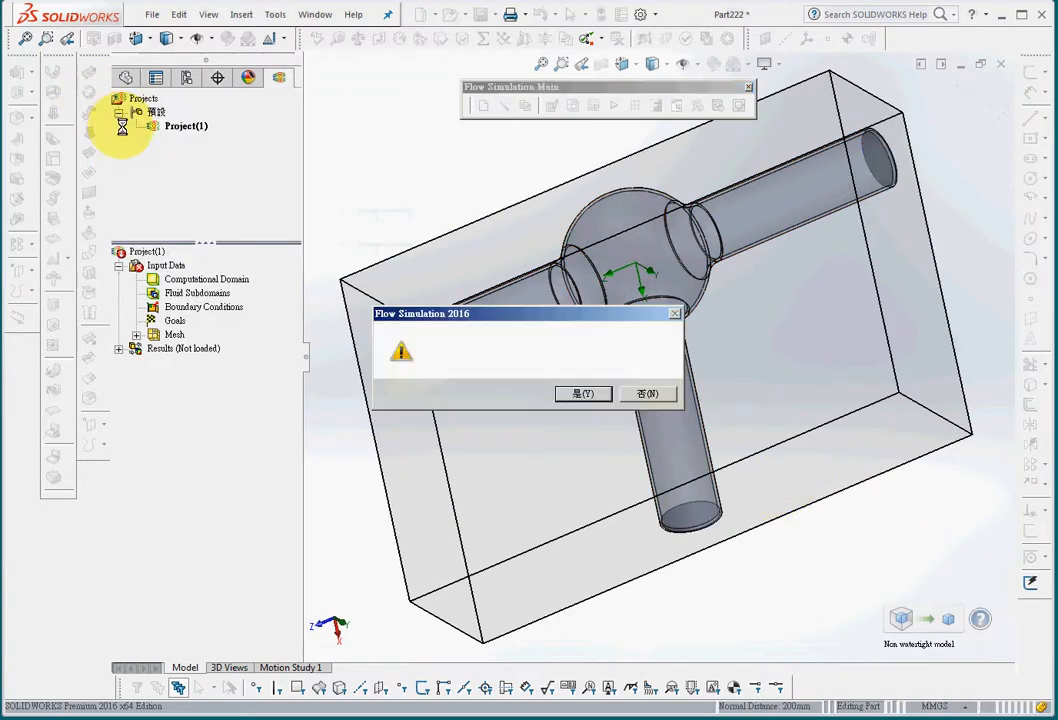
left_click(579, 399)
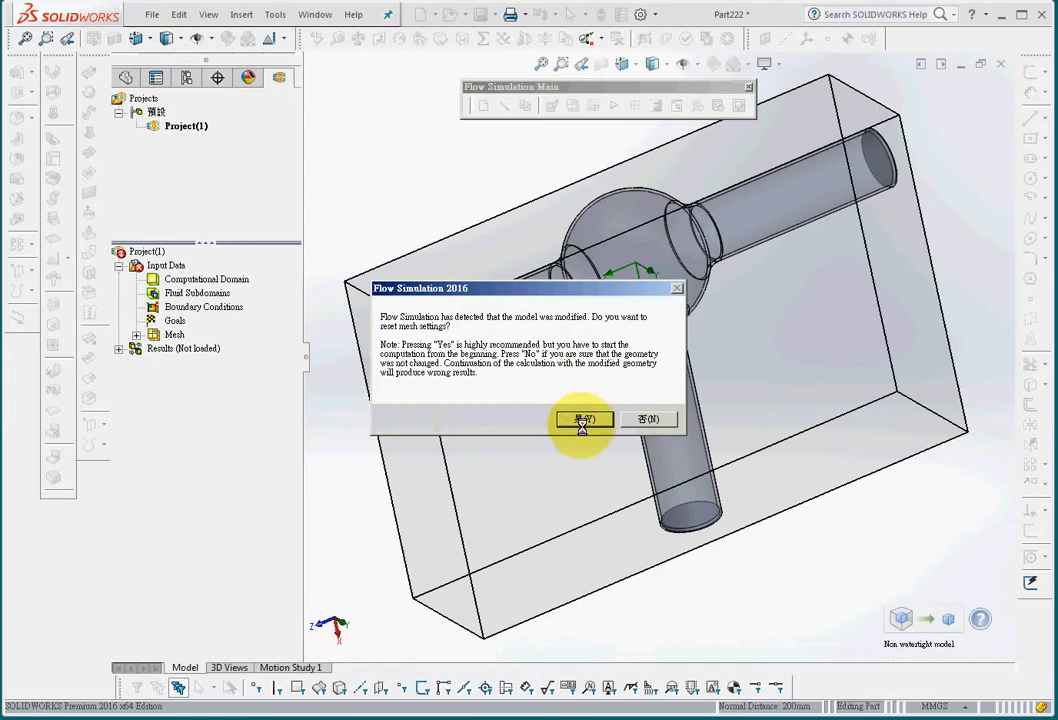
left_click(587, 419)
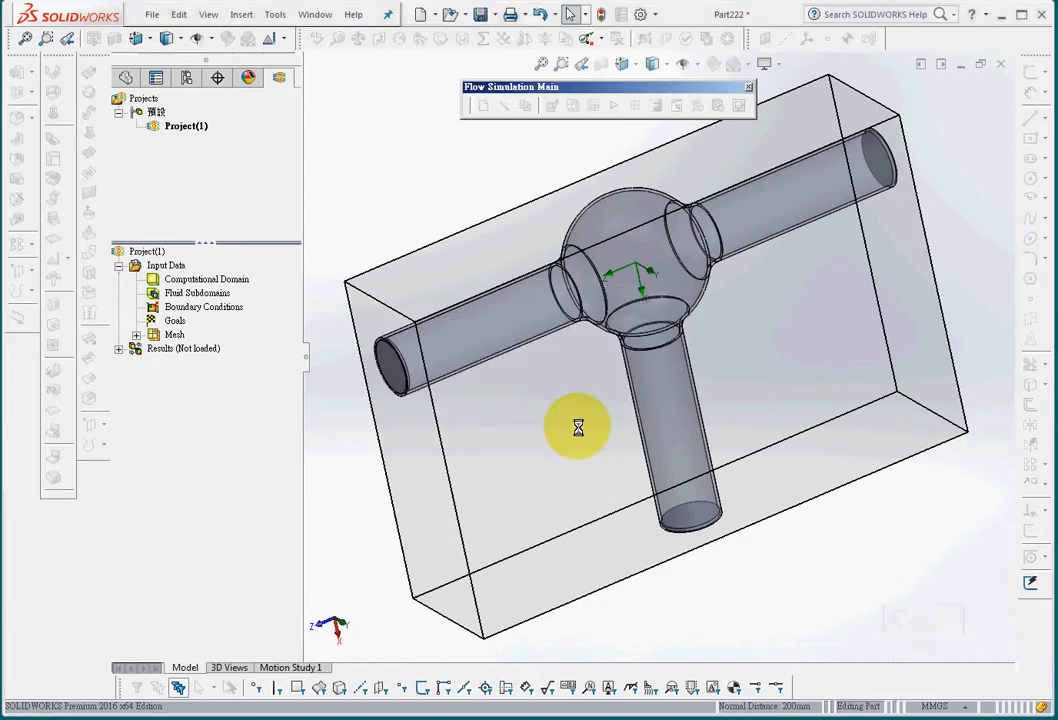
Highlight LID1, LID2 and LID3 one at a time to see which pipe end each closes, then return to the flow project tree.
left_click(125, 77)
left_click(155, 370)
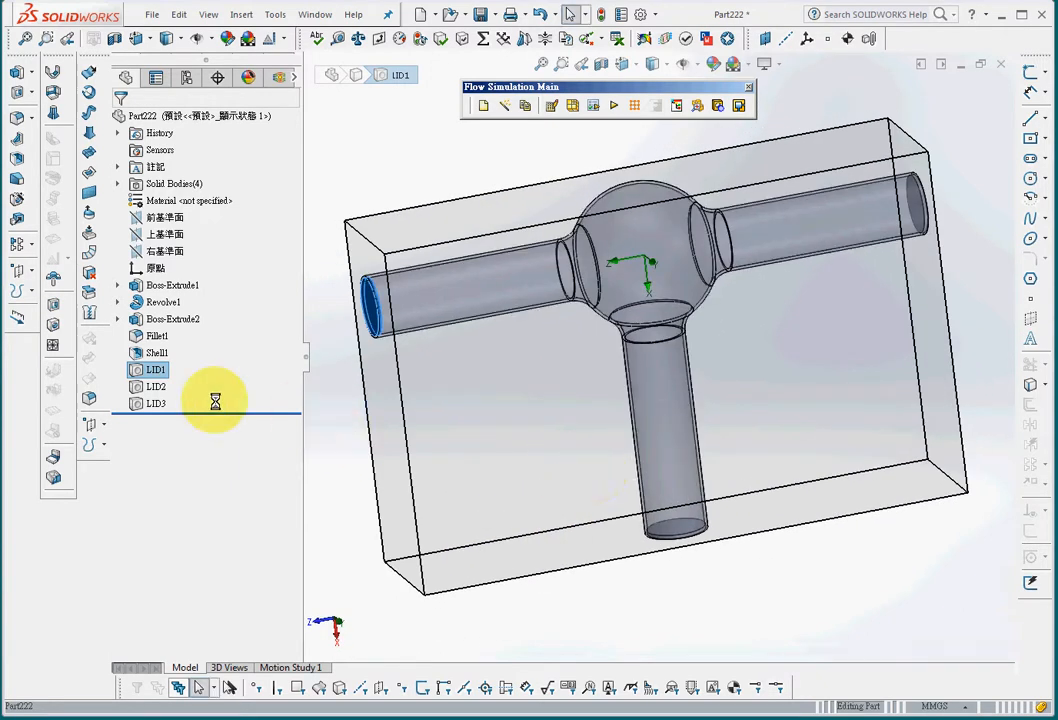
left_click(155, 386)
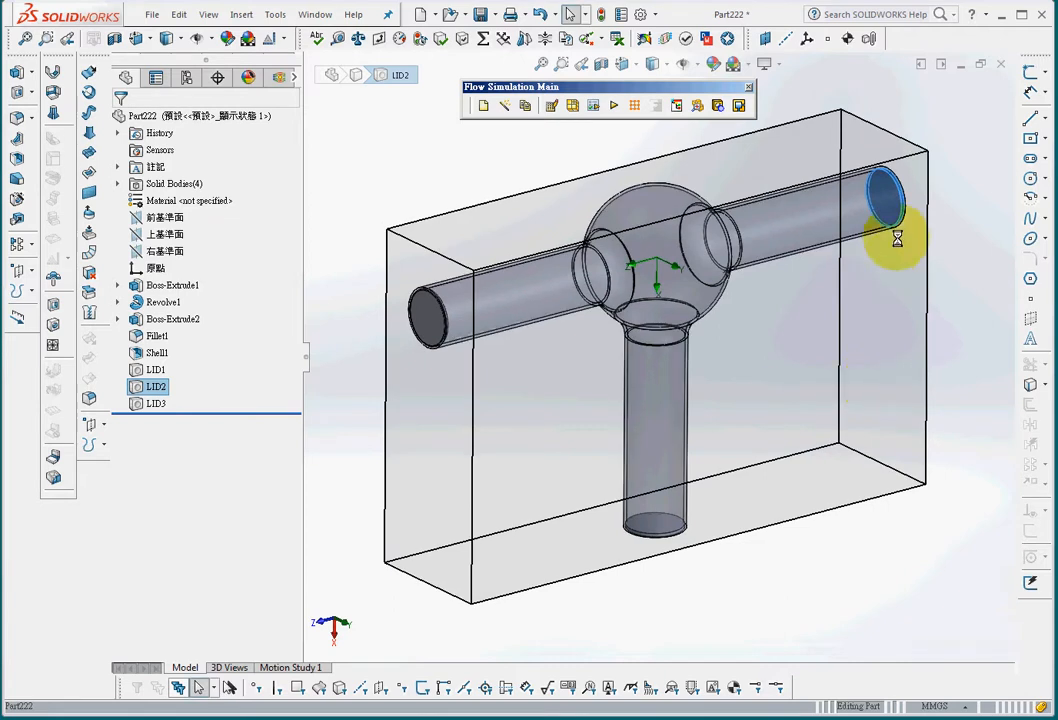
left_click(152, 403)
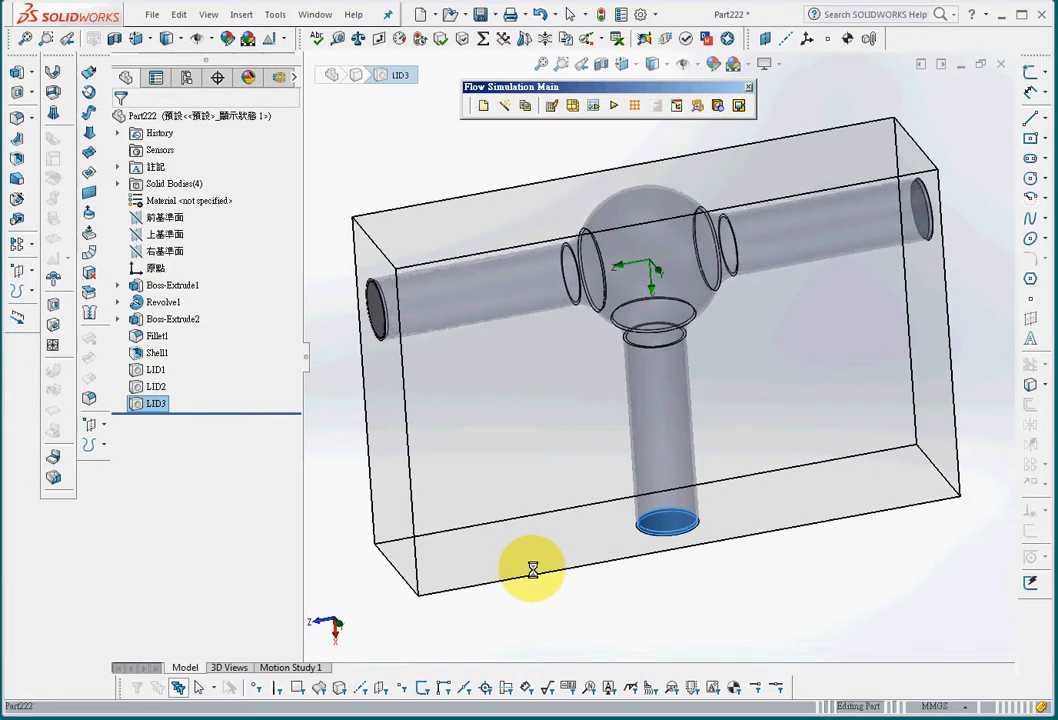
left_click(279, 77)
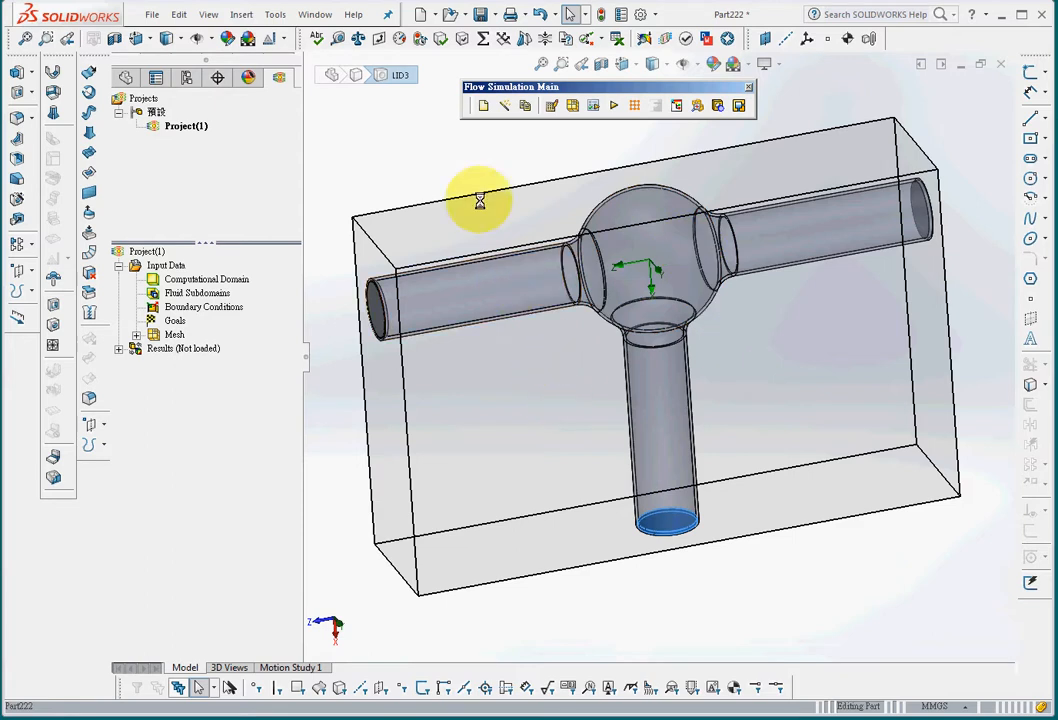
left_click(443, 169)
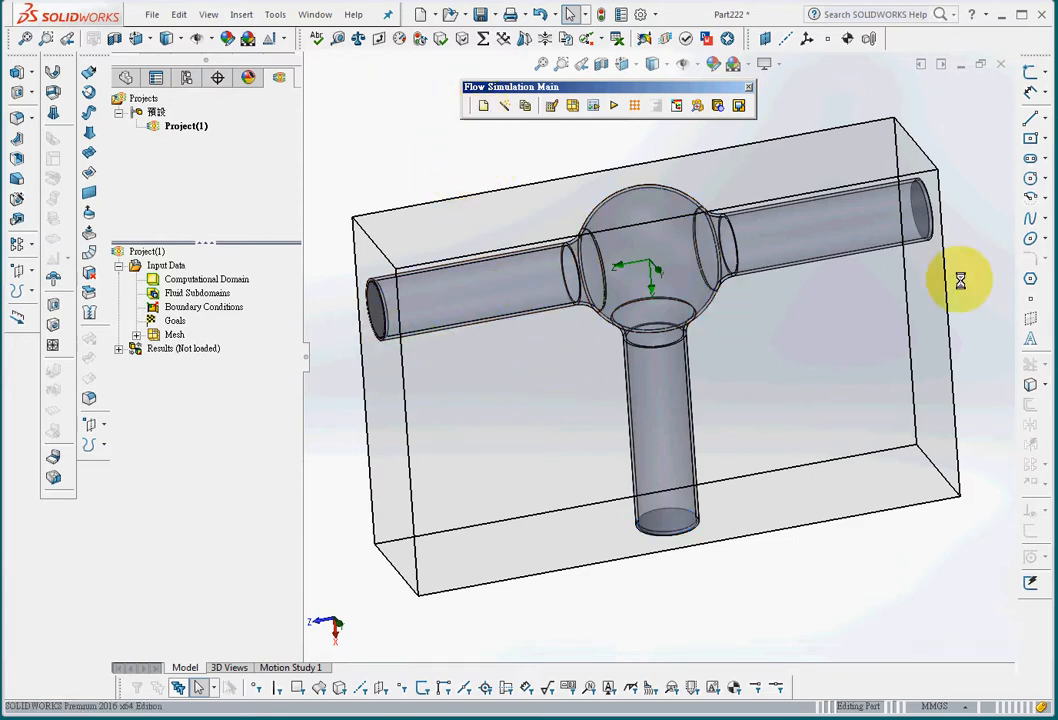
Start a new wizard-based flow project named Project(2) in the current configuration, using the SI (m-kg-s) unit system.
mouse_move(692, 566)
middle_mouse_down()
mouse_move(706, 600)
mouse_move(692, 579)
mouse_move(700, 587)
middle_mouse_up()
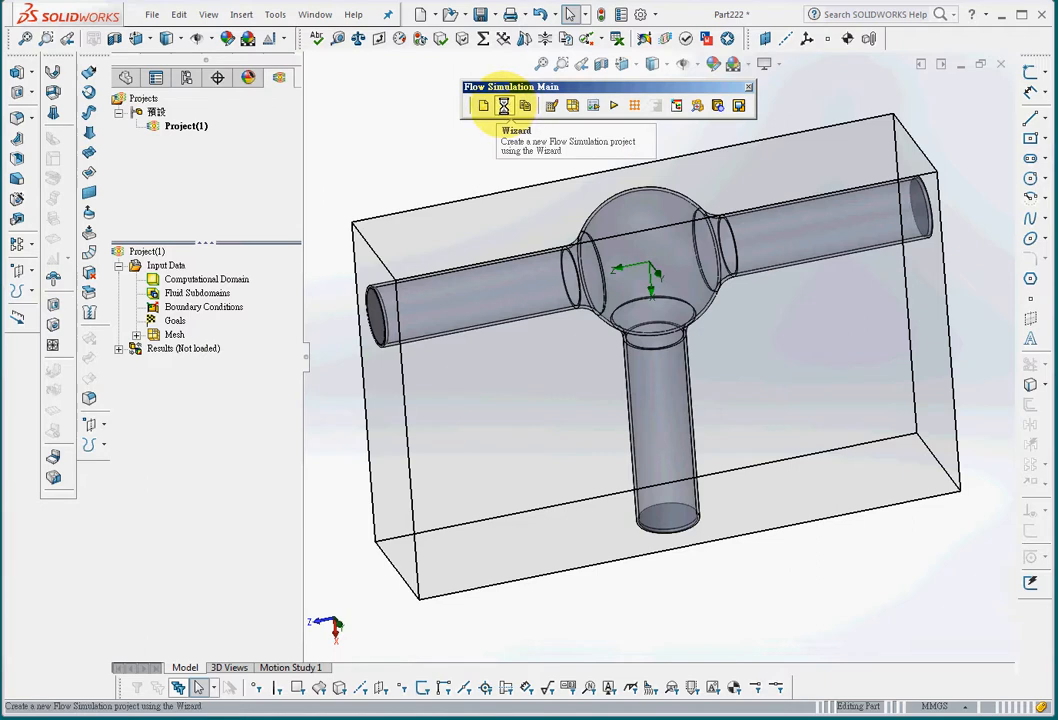
left_click(504, 105)
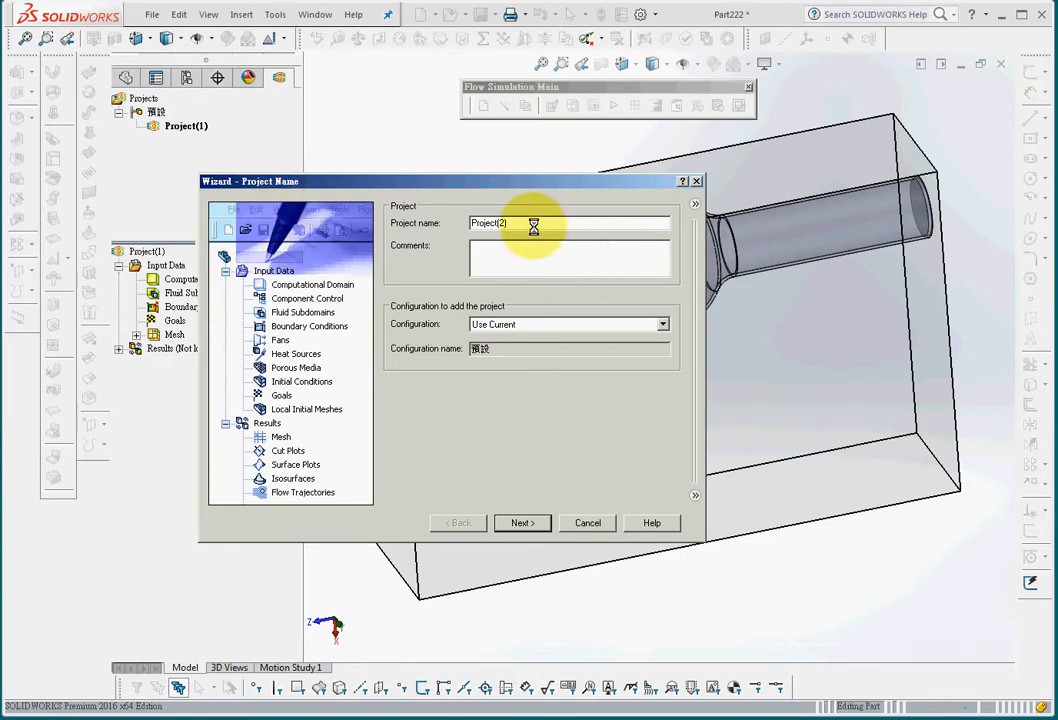
left_click(522, 523)
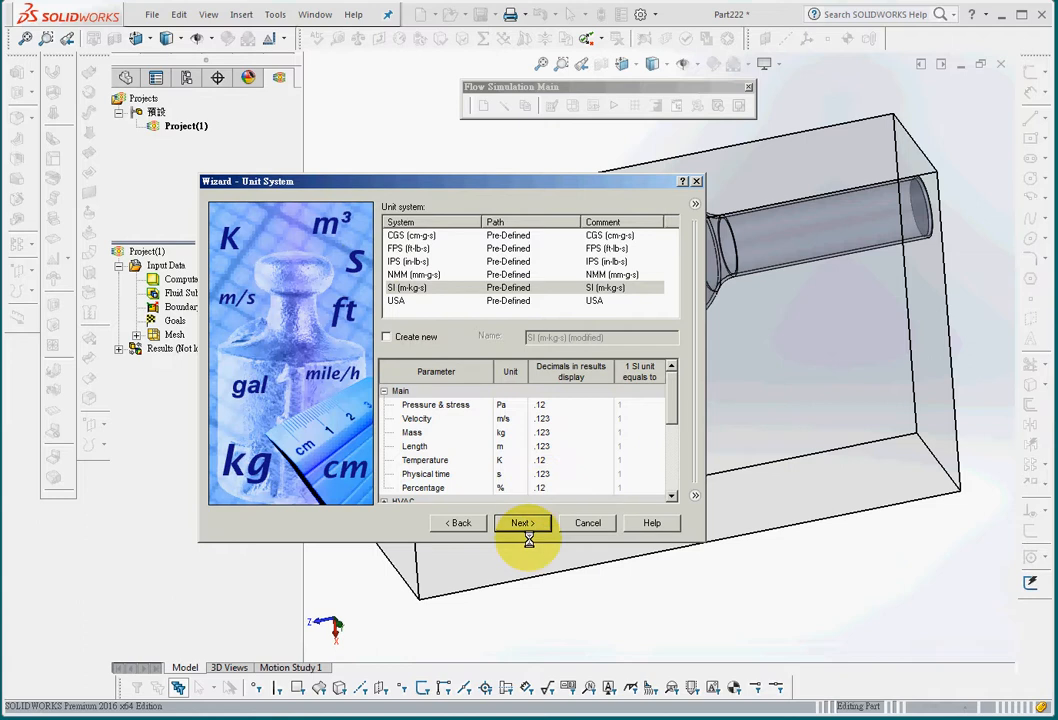
left_click(520, 523)
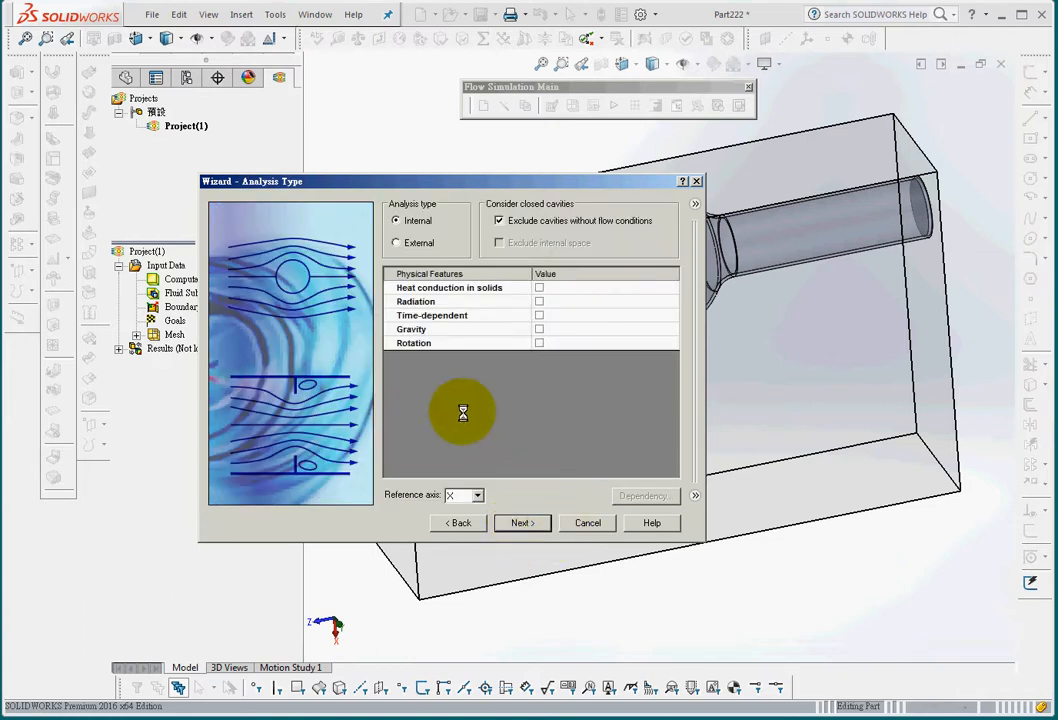
Include heat conduction in solids in the internal analysis, keeping X as the reference axis, and proceed to the default fluid.
left_click(538, 288)
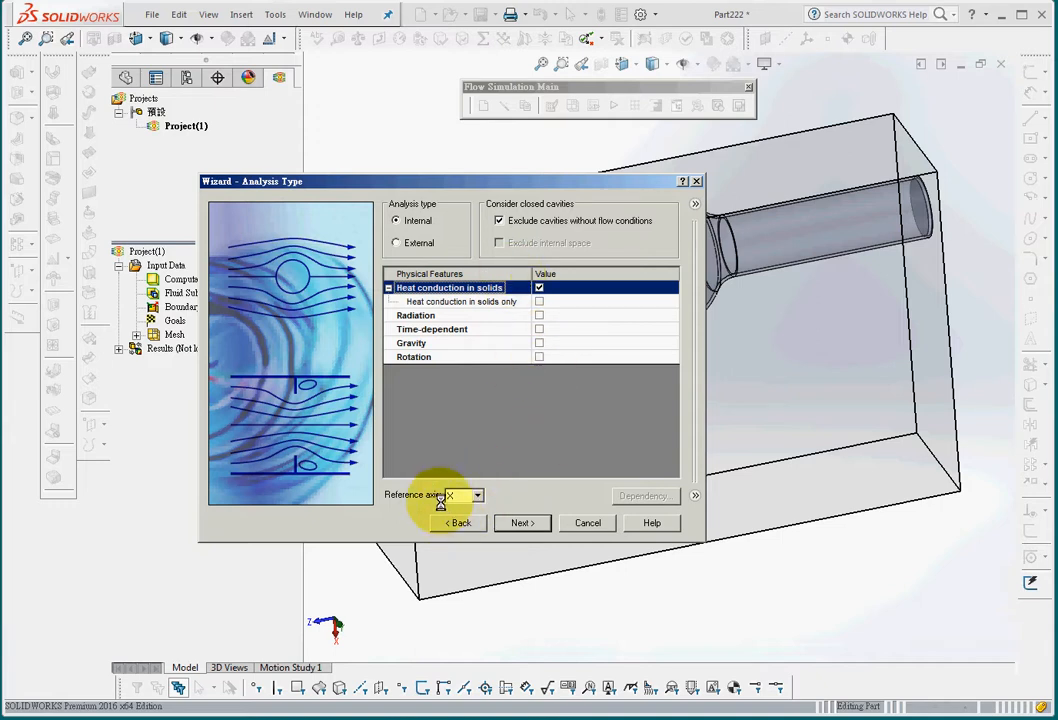
left_click_drag(509, 187, 302, 144)
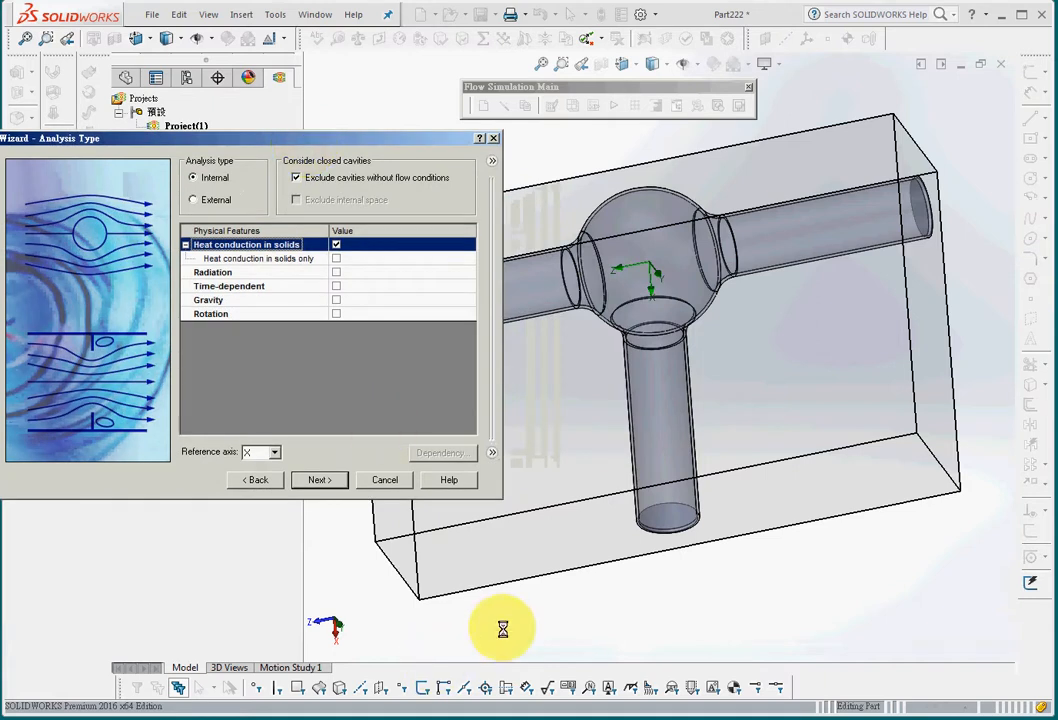
middle_click_drag(562, 491, 468, 444)
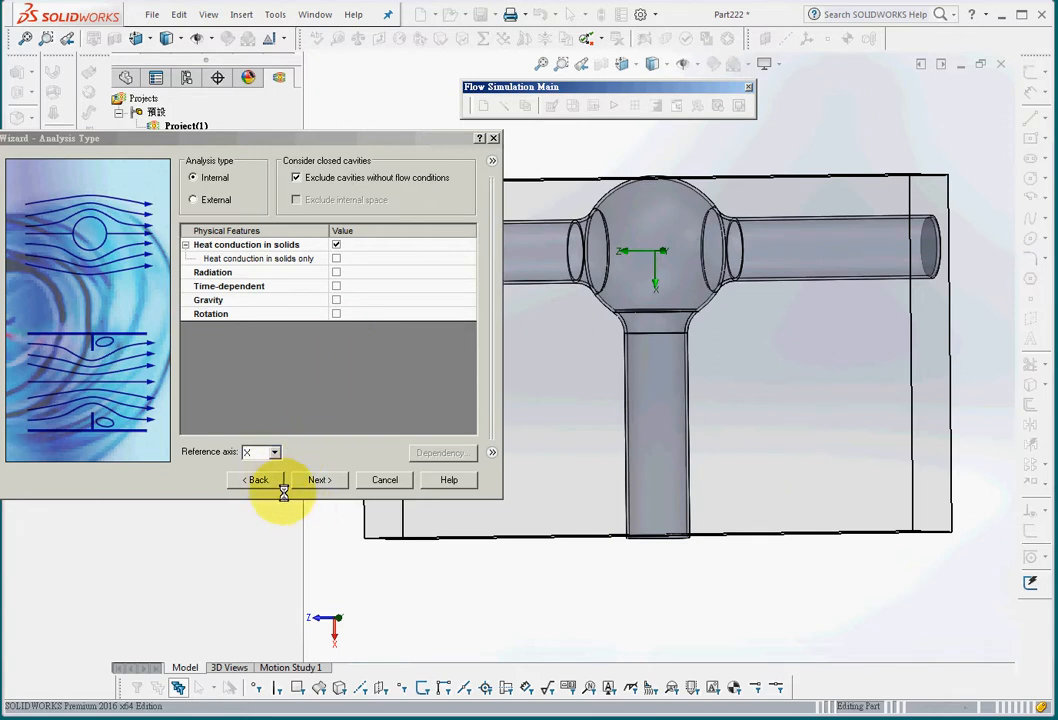
middle_click_drag(541, 491, 626, 538)
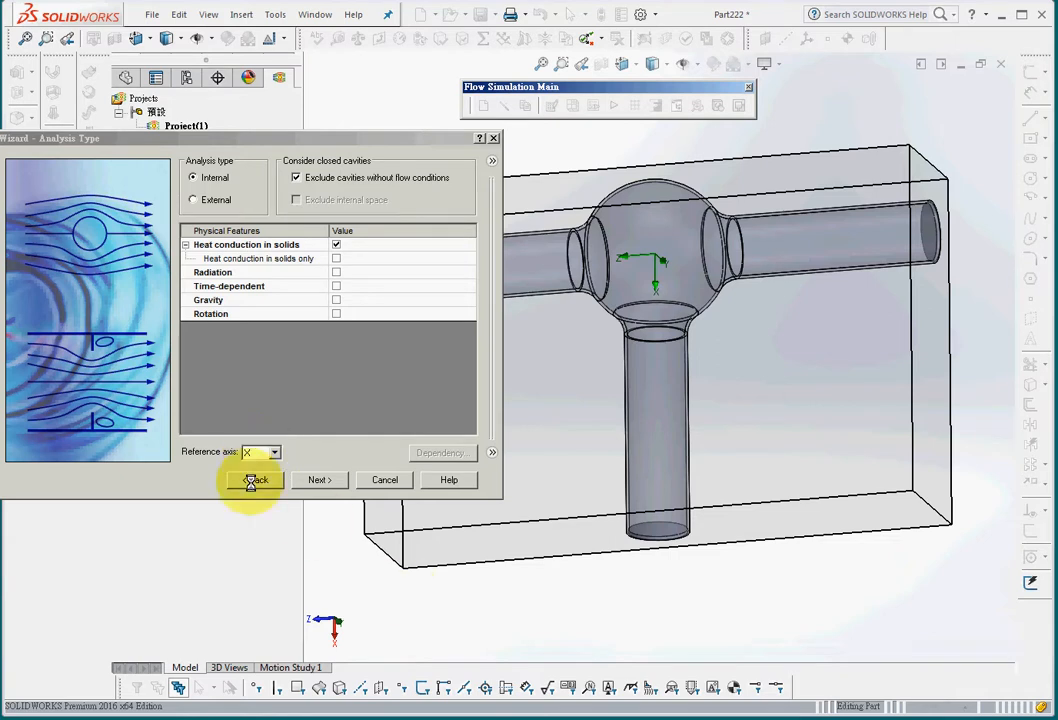
left_click_drag(366, 136, 406, 137)
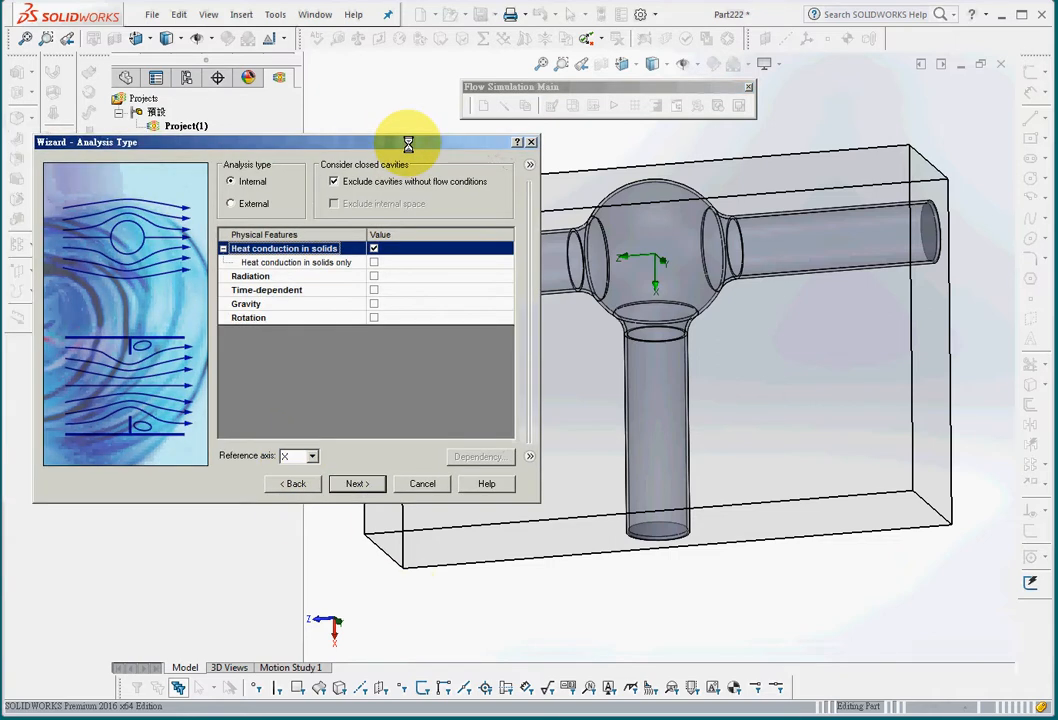
left_click(360, 481)
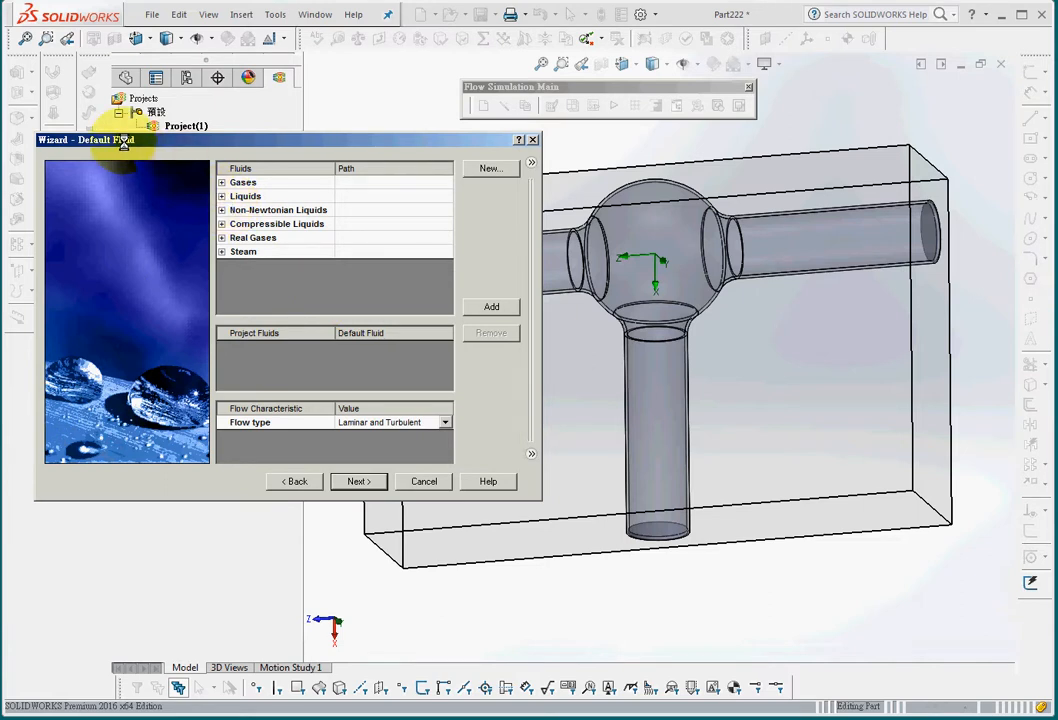
Add the pre-defined liquid Water as the project's default fluid with Laminar and Turbulent flow, and proceed to the default solid.
left_click(221, 196)
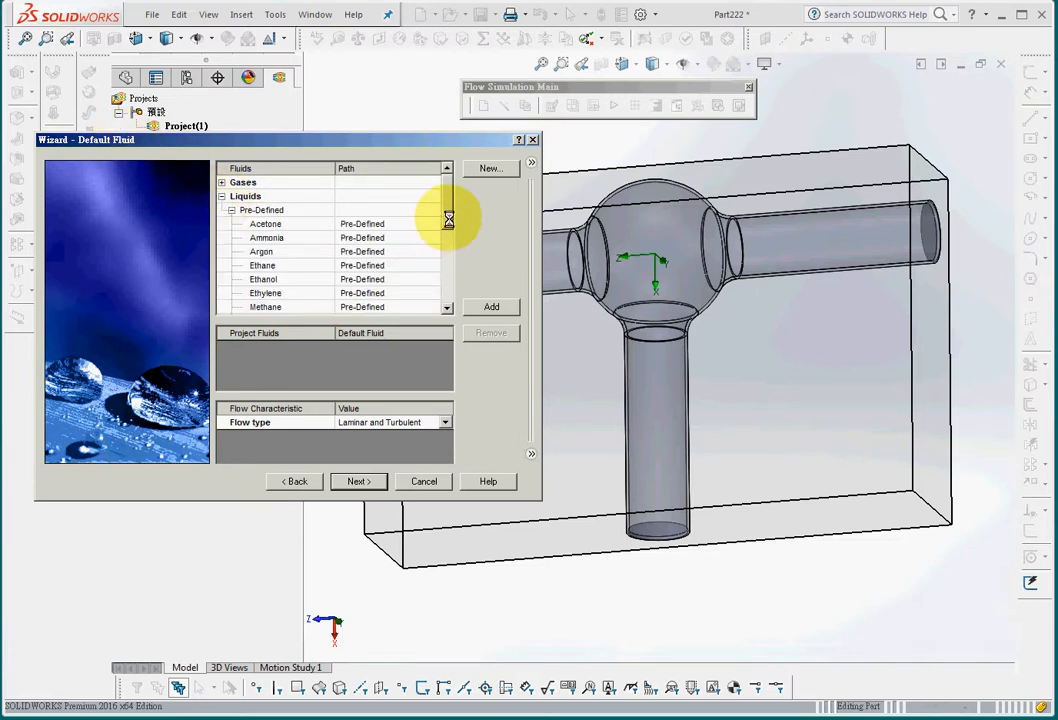
left_click_drag(447, 217, 454, 299)
left_click(265, 251)
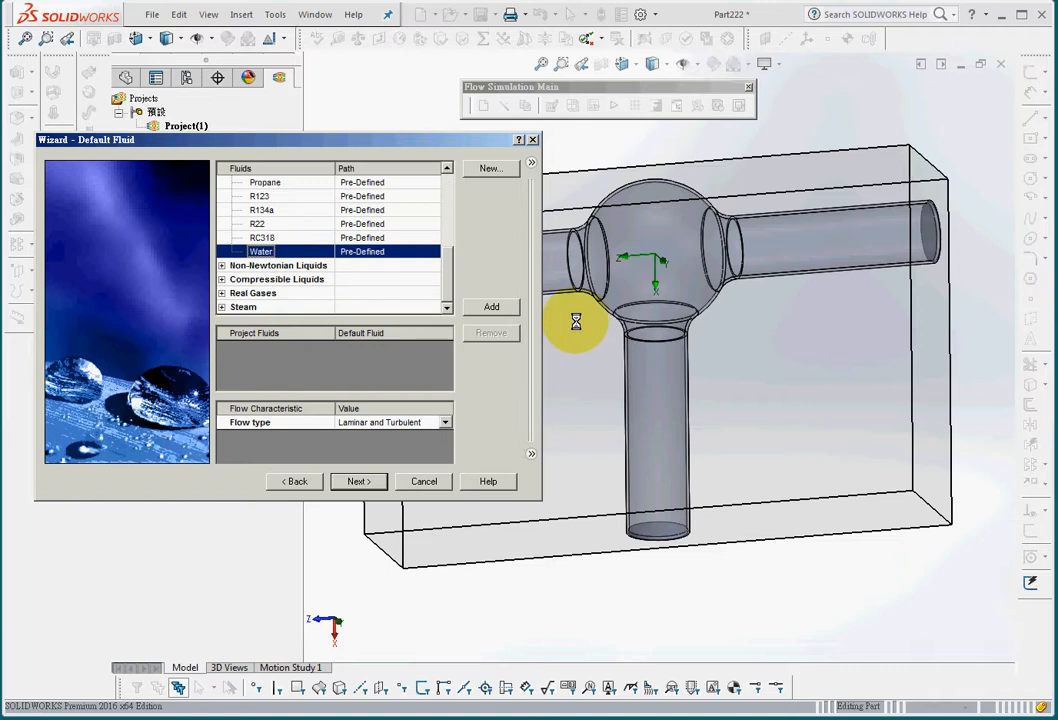
left_click(494, 310)
left_click(262, 347)
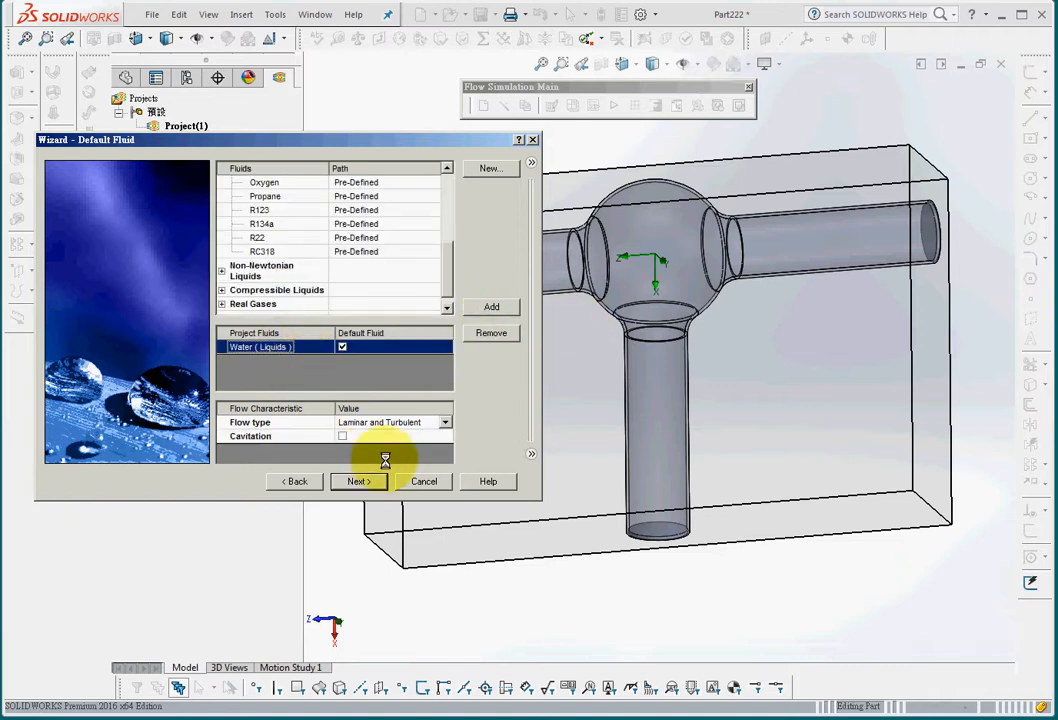
left_click(360, 481)
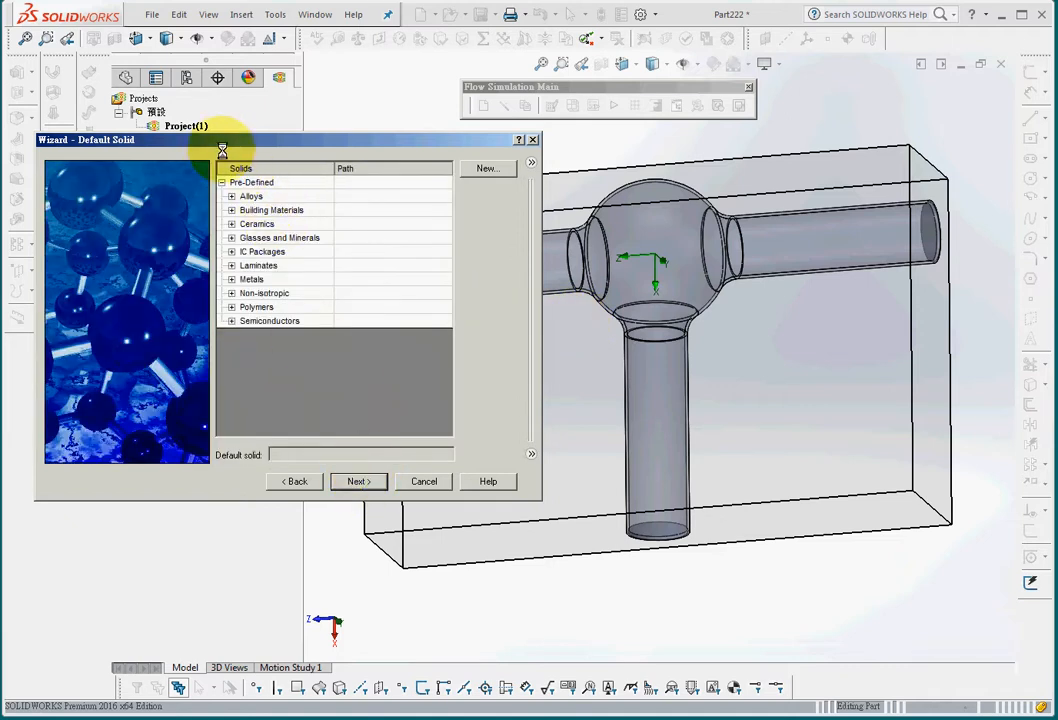
Choose the pre-defined alloy Aluminum 6061 as the default solid and proceed to the wall conditions.
left_click(231, 196)
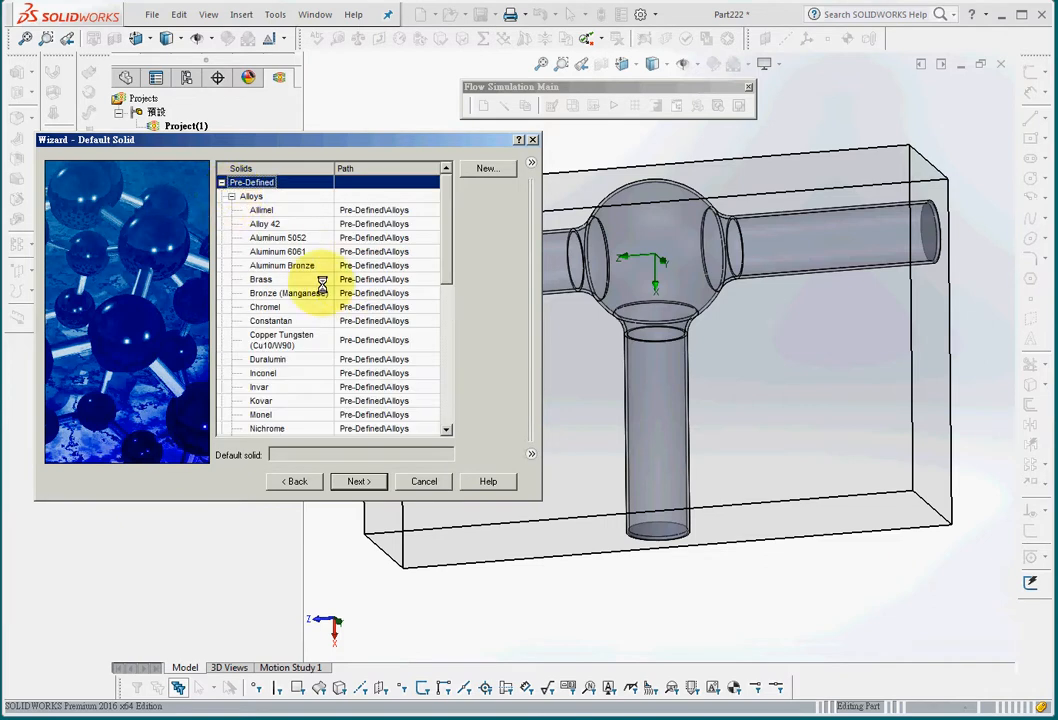
left_click(286, 252)
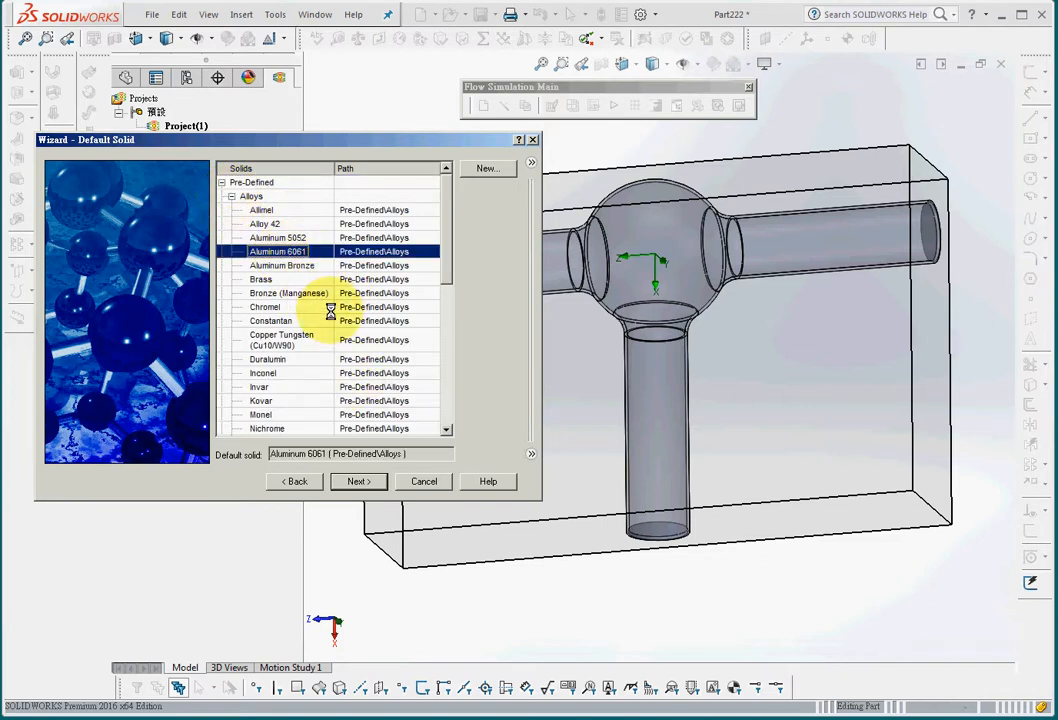
left_click(360, 482)
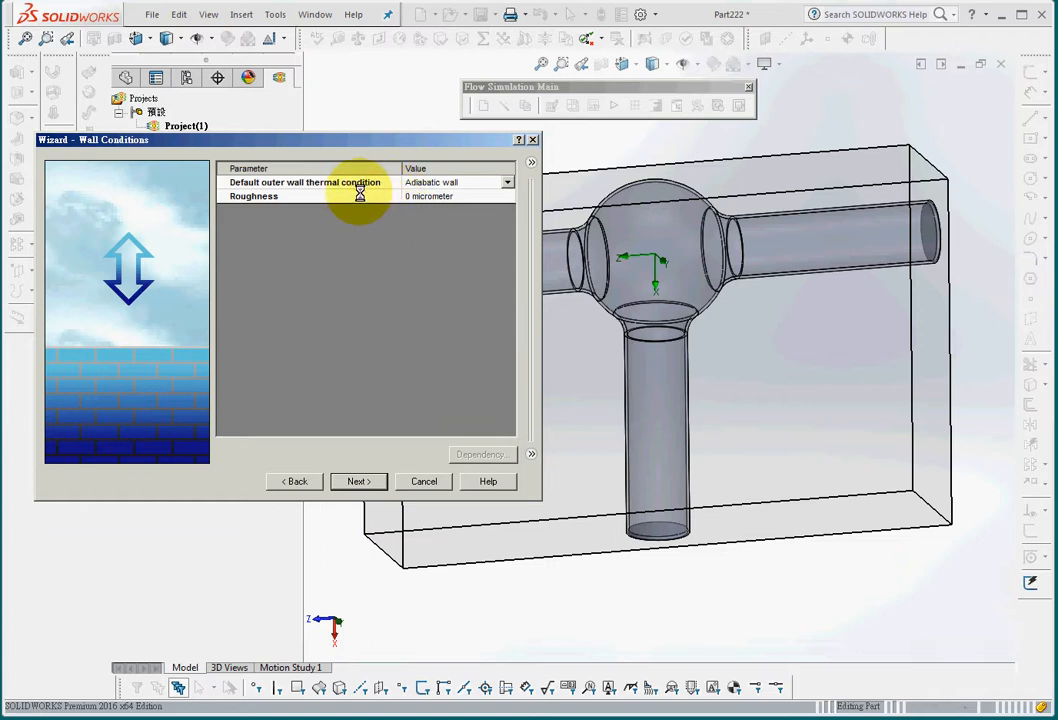
Set the default outer wall thermal condition to a heat transfer coefficient of 40 W/m^2/K and proceed to the initial conditions.
left_click(445, 185)
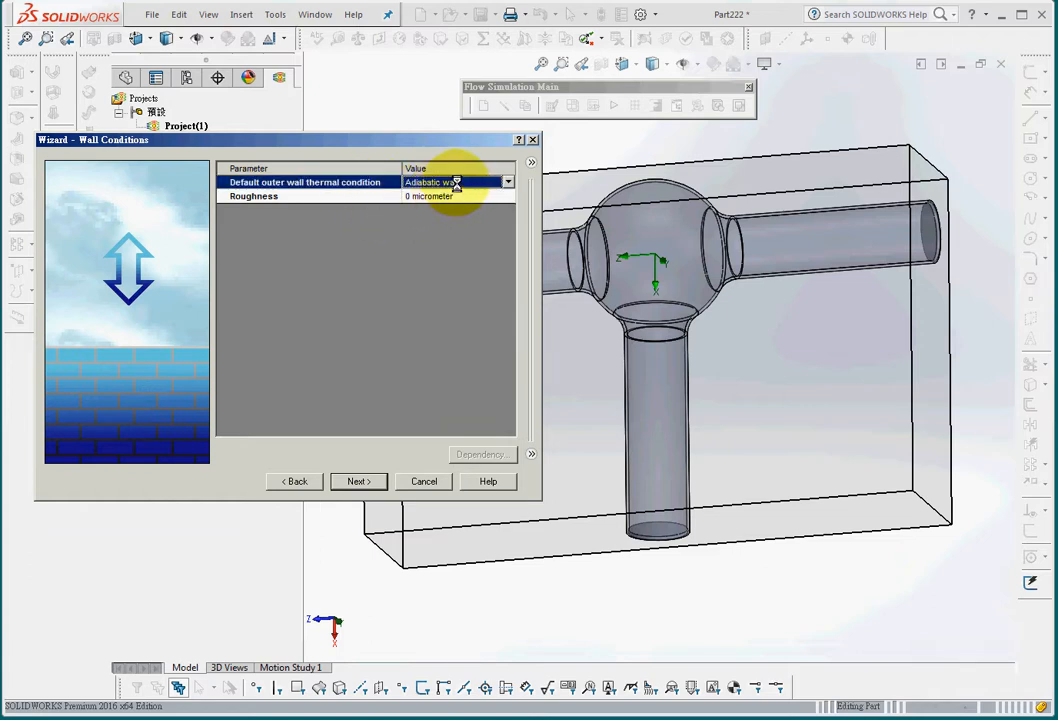
left_click(509, 182)
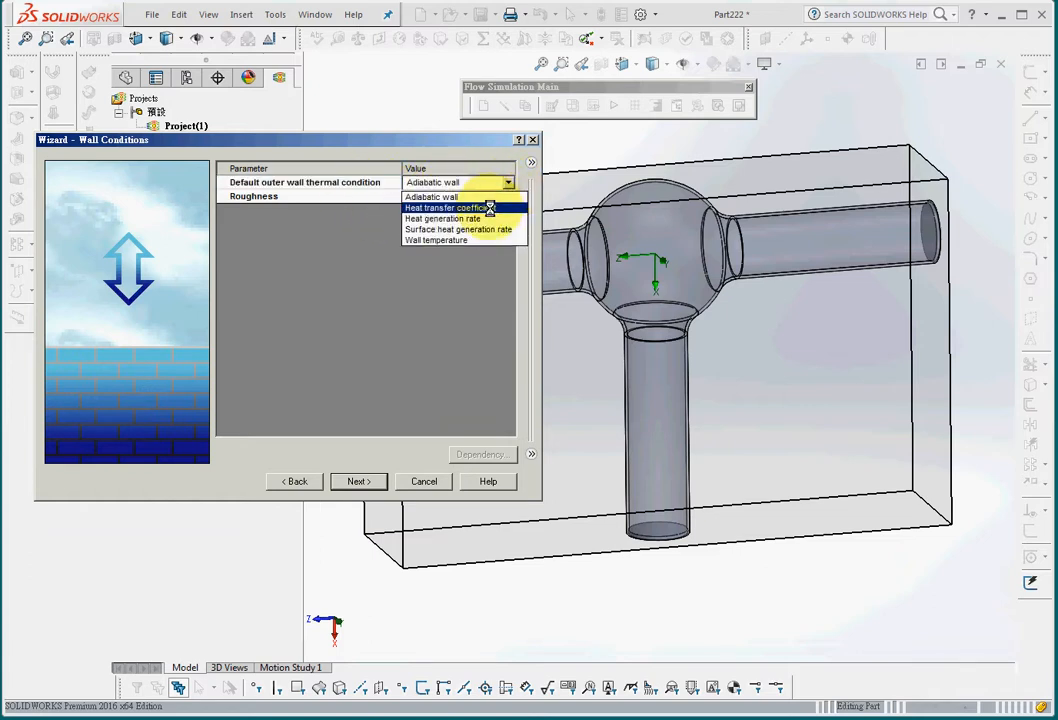
left_click(489, 207)
left_click(431, 197)
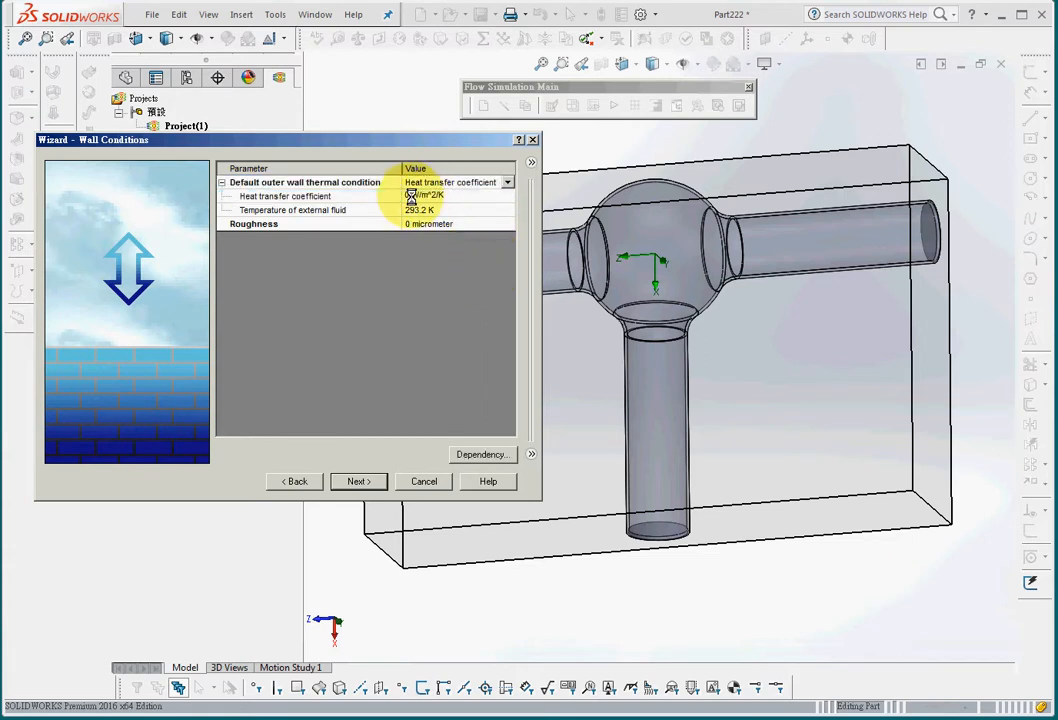
type("40")
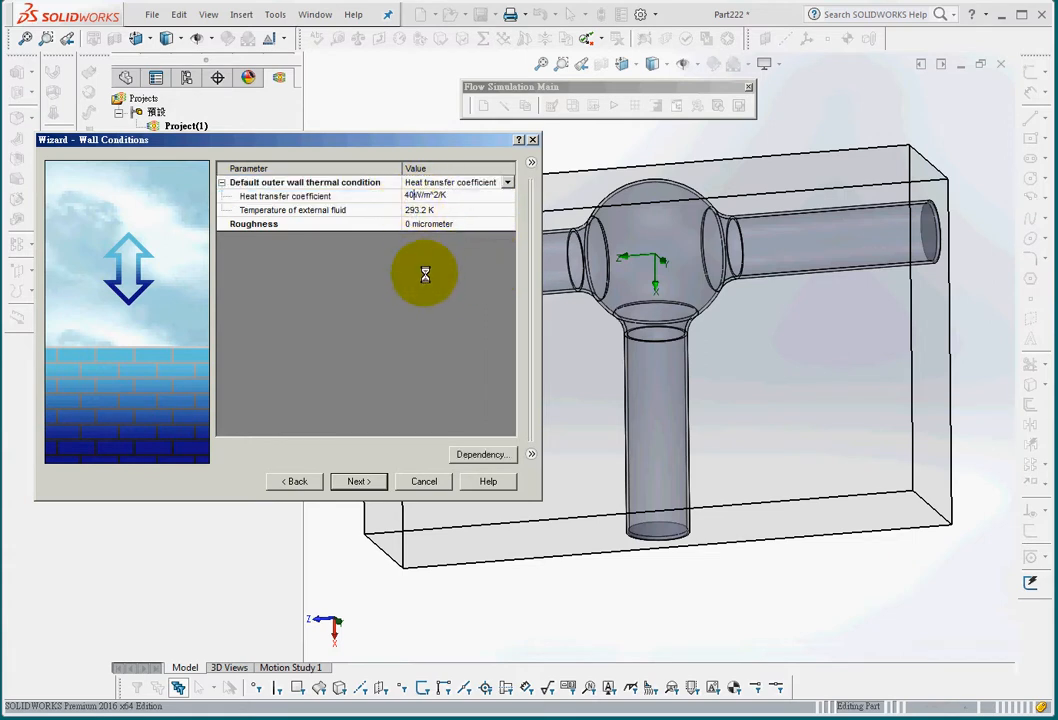
left_click(425, 210)
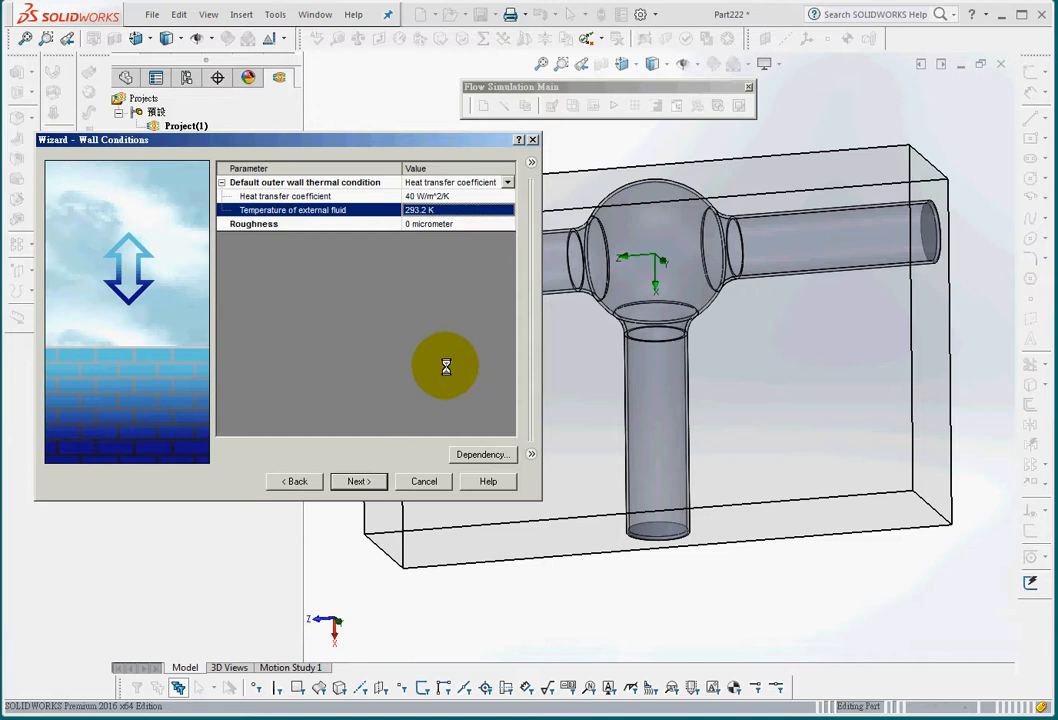
left_click(359, 481)
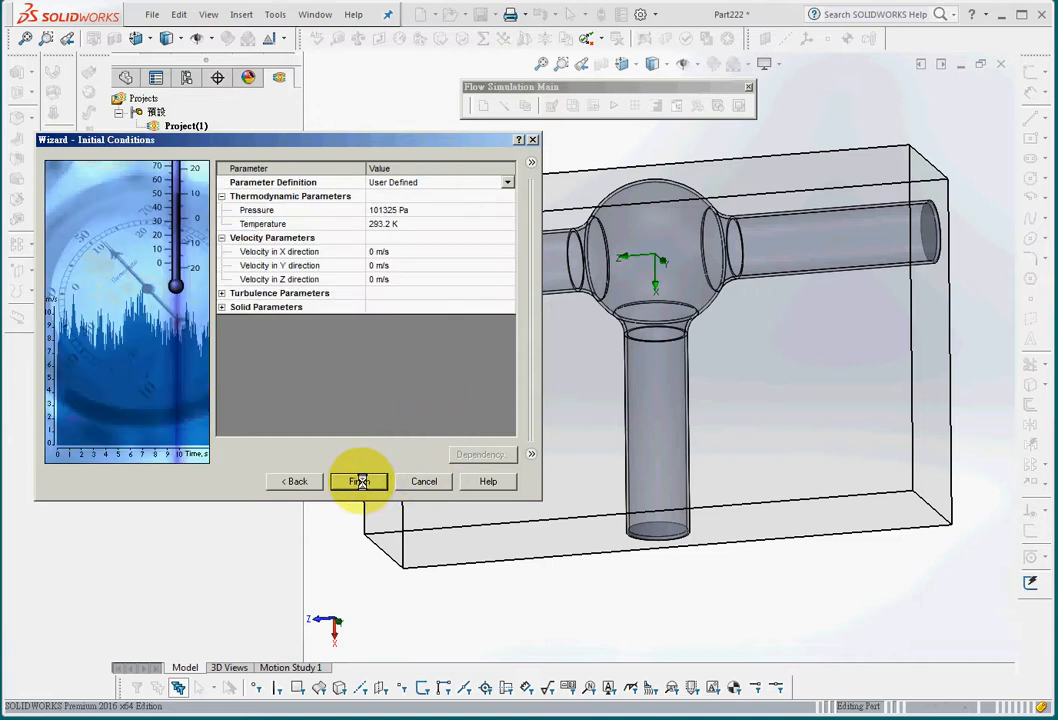
Examine the initial pressure and temperature and the initial velocities in the X, Y and Z directions.
left_click(390, 209)
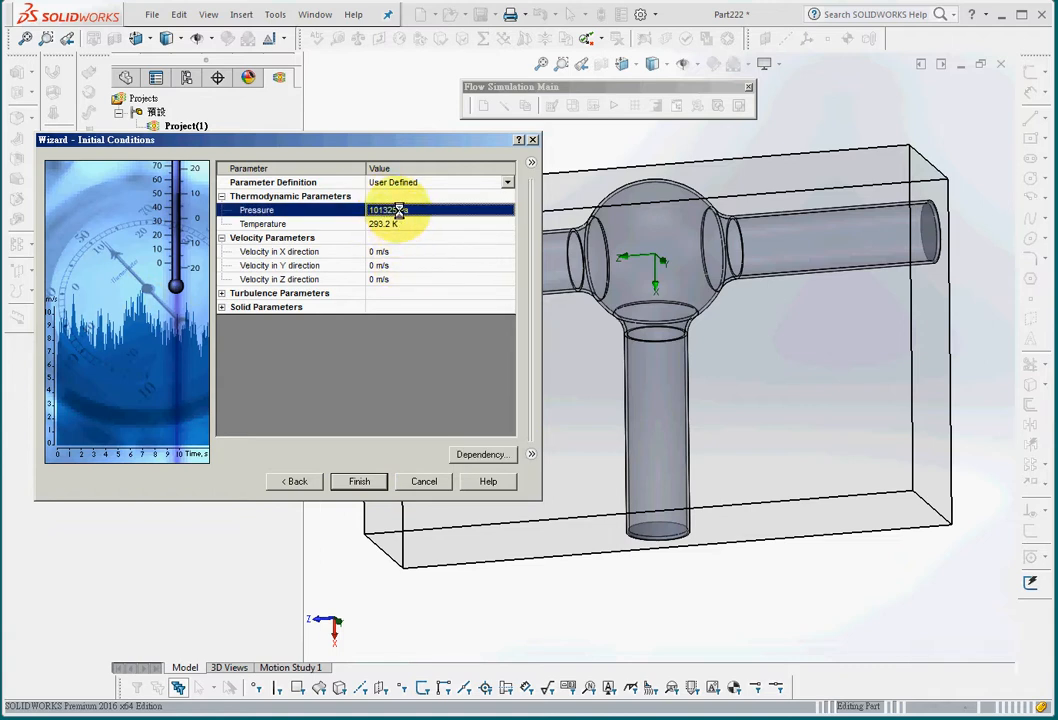
left_click(405, 224)
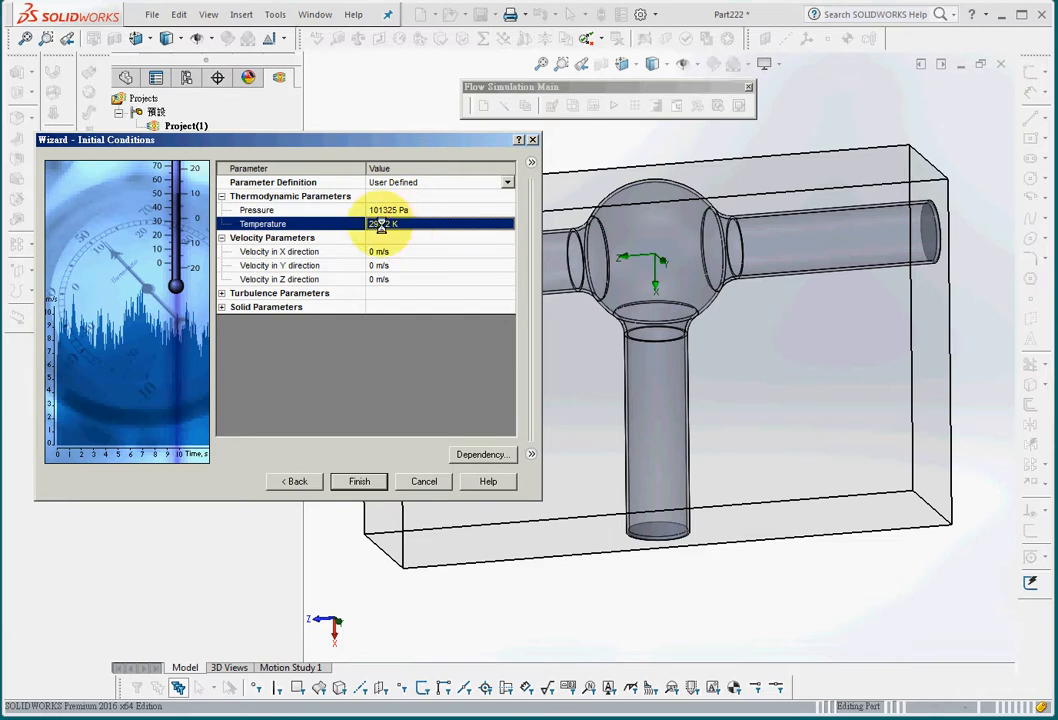
left_click(385, 211)
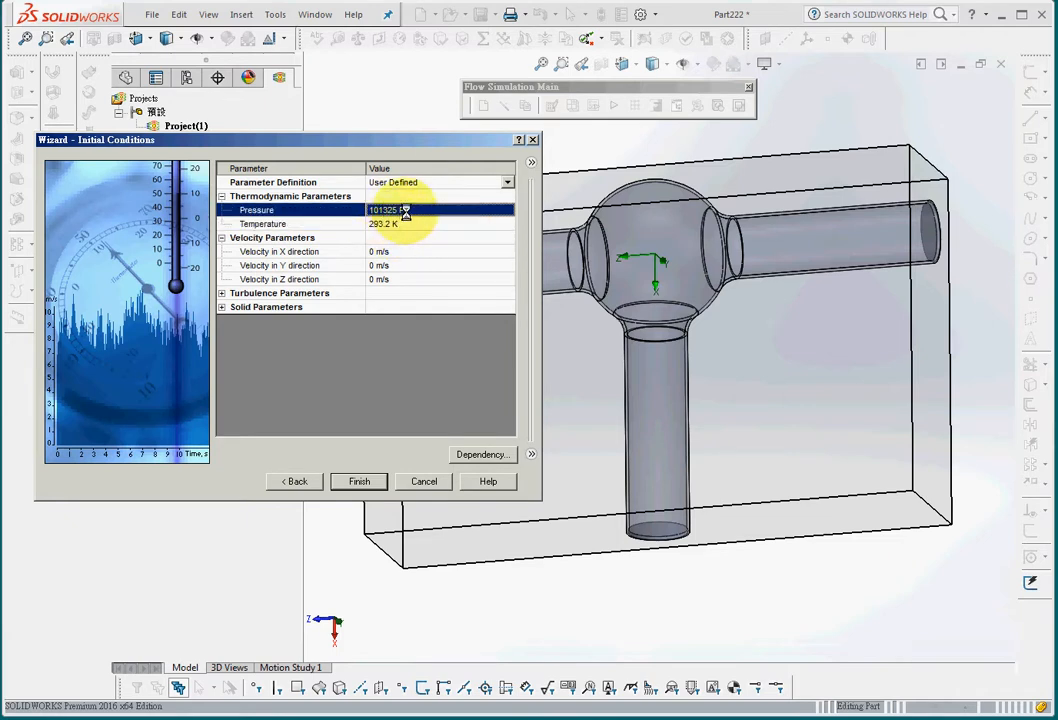
left_click(419, 250)
left_click(410, 266)
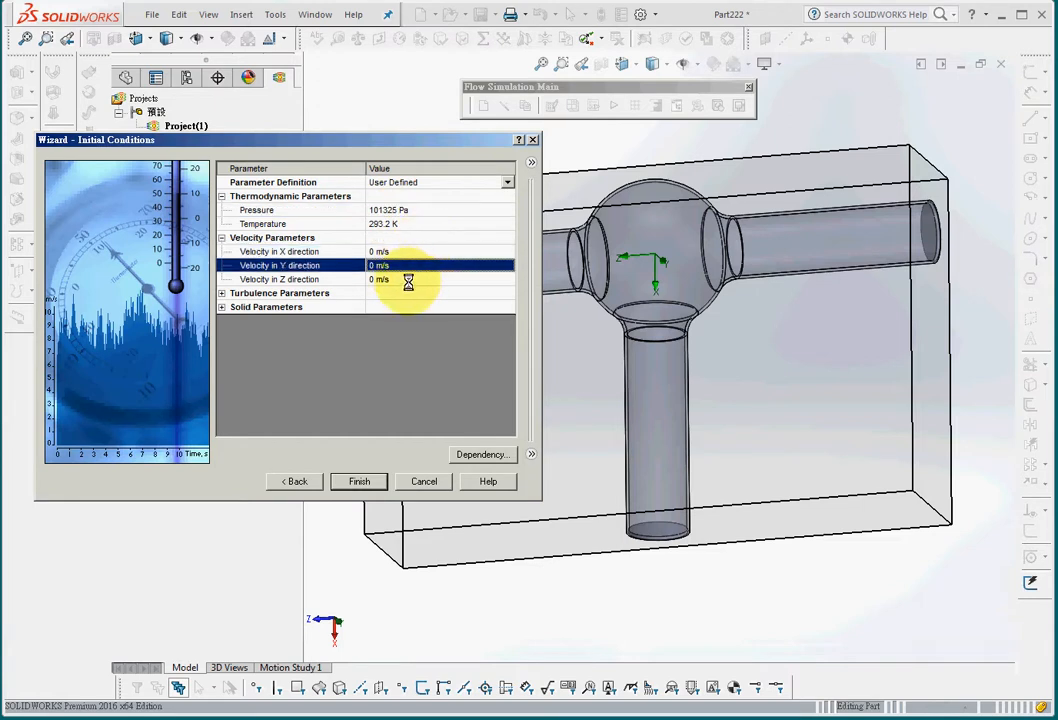
left_click(407, 280)
left_click(404, 250)
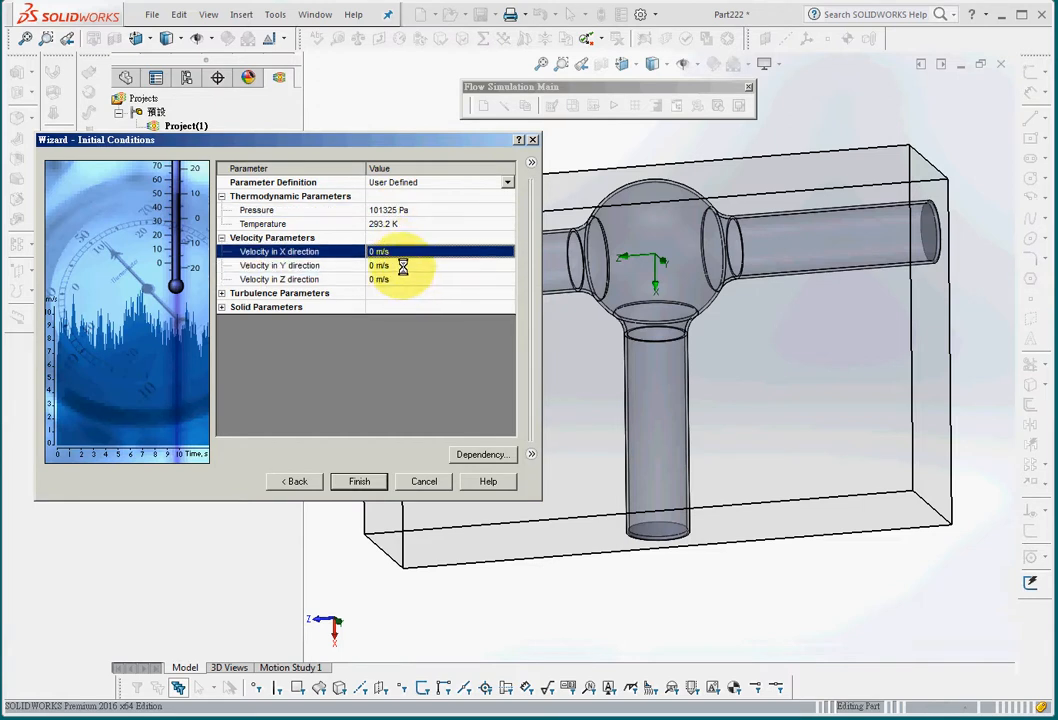
left_click(397, 265)
left_click(401, 279)
left_click(392, 252)
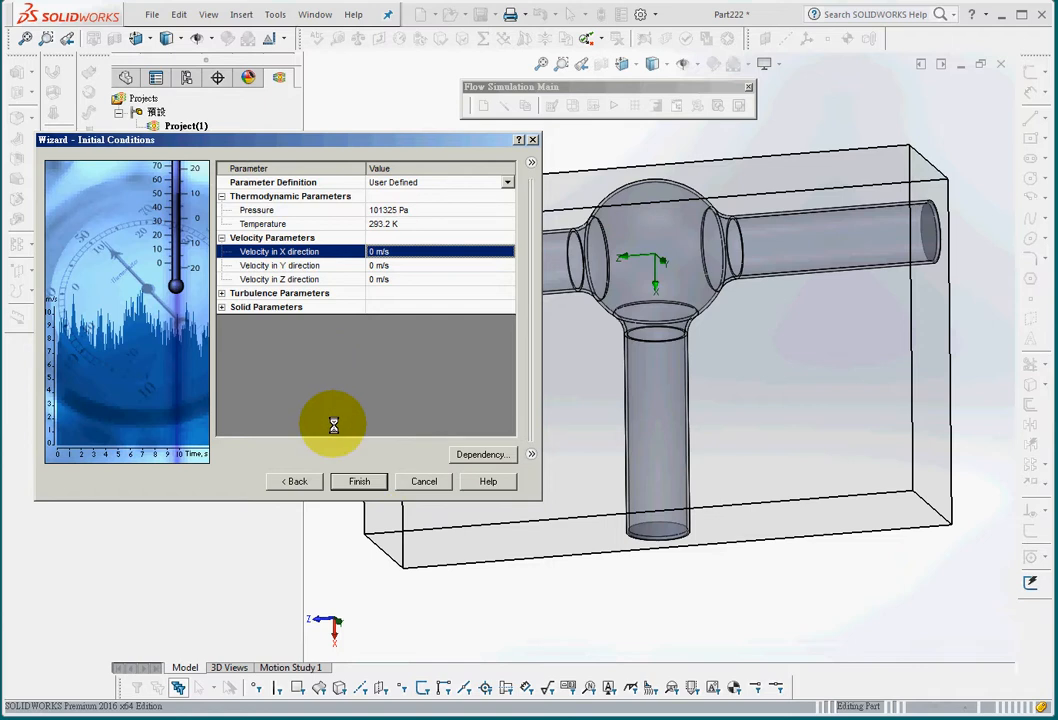
Return to the wizard's project name page and recheck the unit system and analysis type on the way forward.
left_click(288, 481)
left_click(289, 481)
left_click(290, 482)
left_click(291, 482)
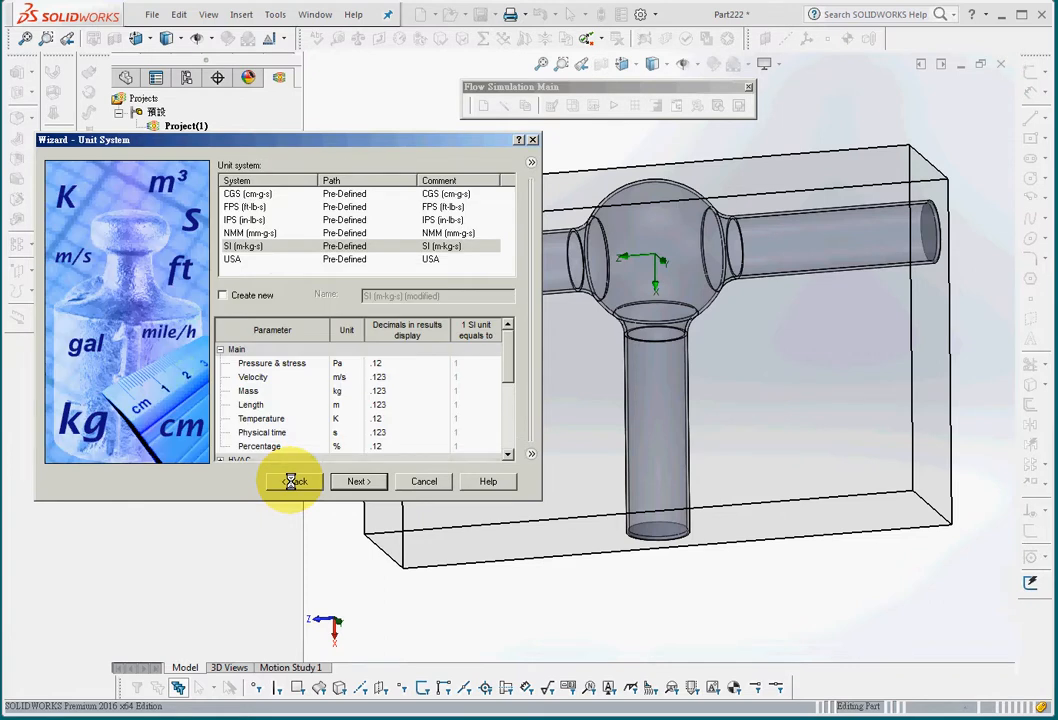
left_click(290, 482)
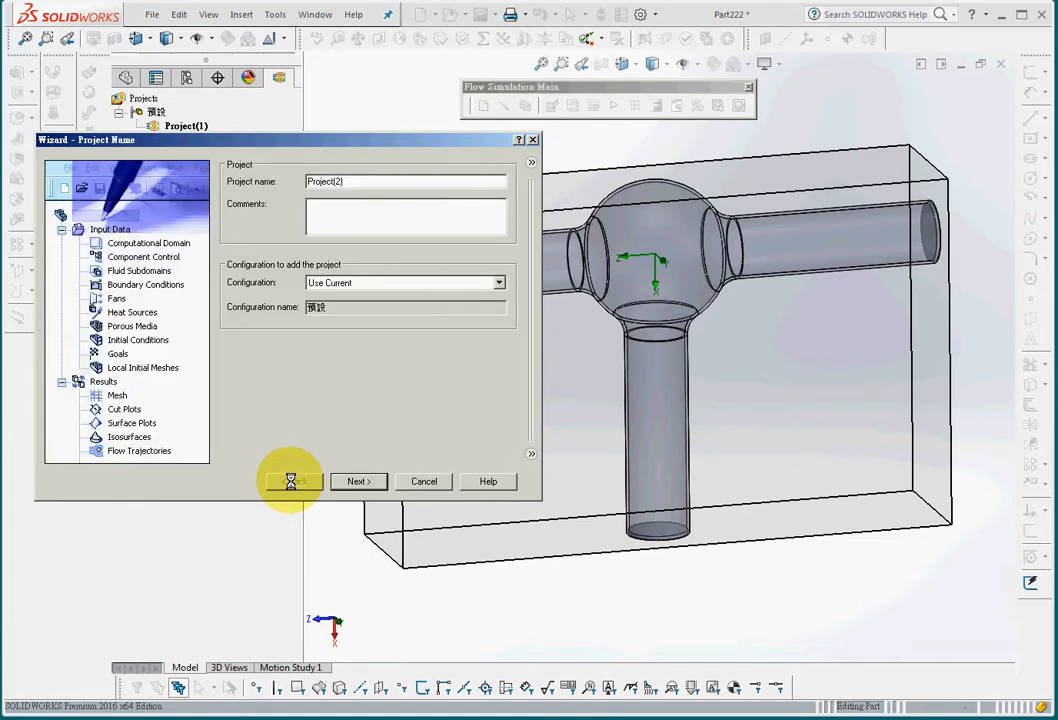
left_click(357, 482)
left_click(358, 482)
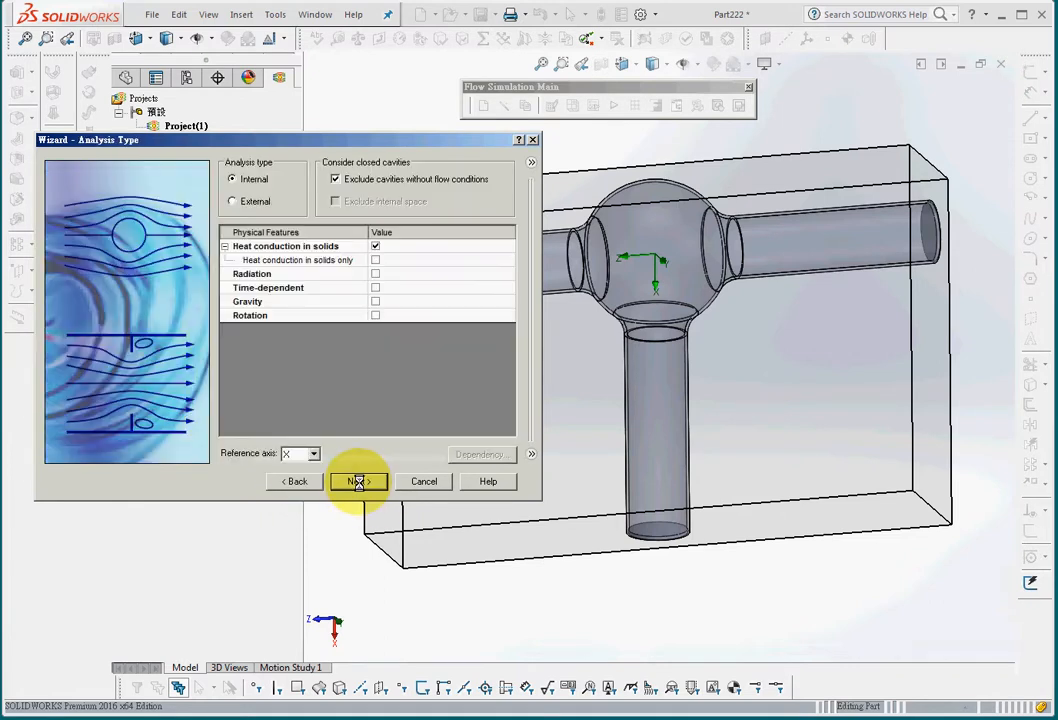
left_click(375, 245)
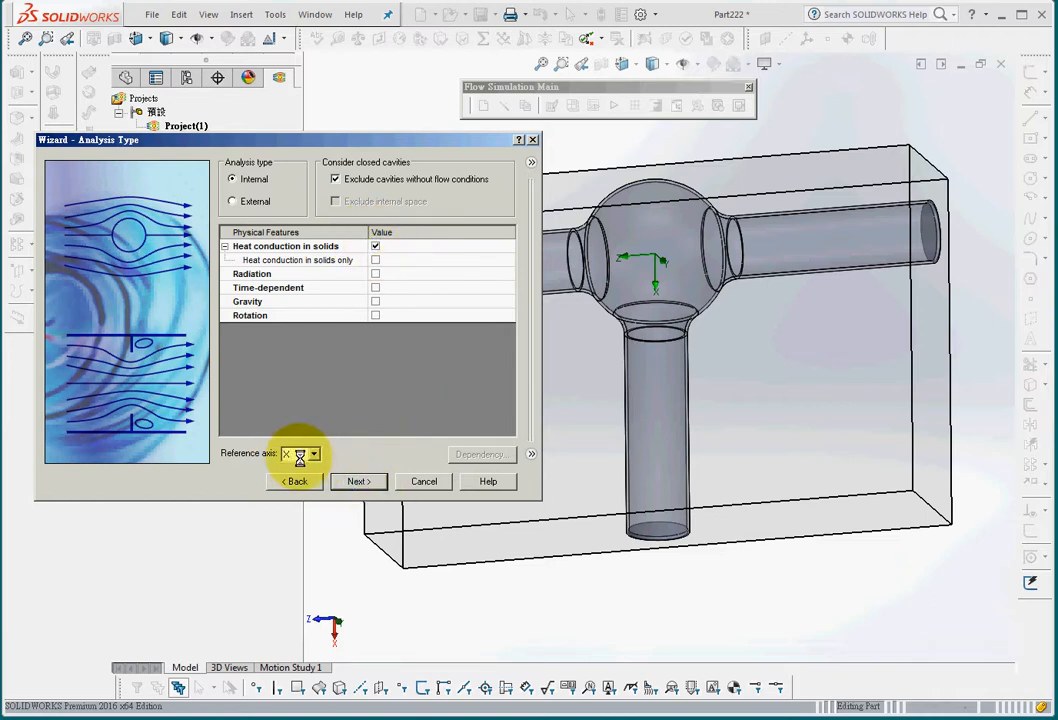
left_click(357, 482)
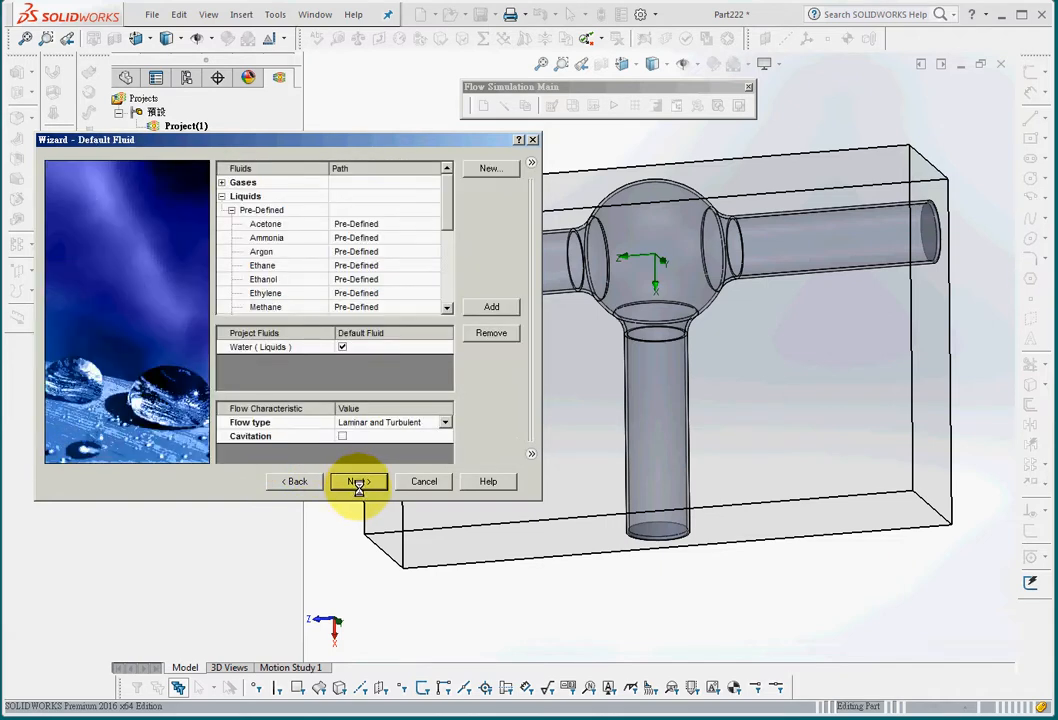
Recheck the project's default fluid and default solid, and continue to the wall conditions.
left_click(270, 347)
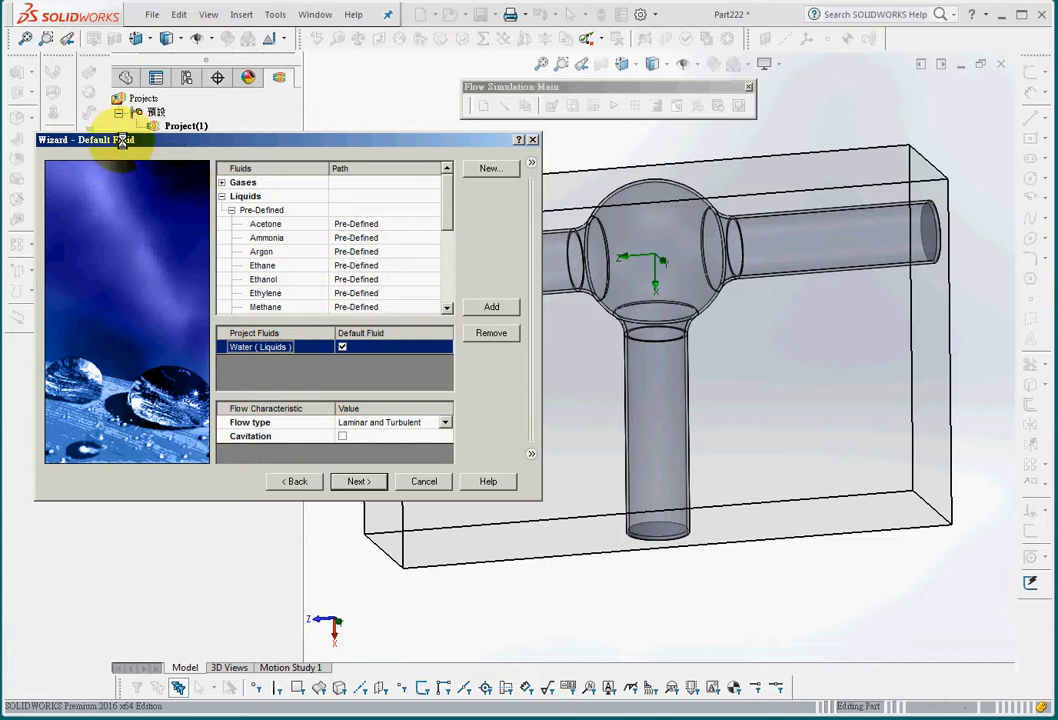
left_click(362, 481)
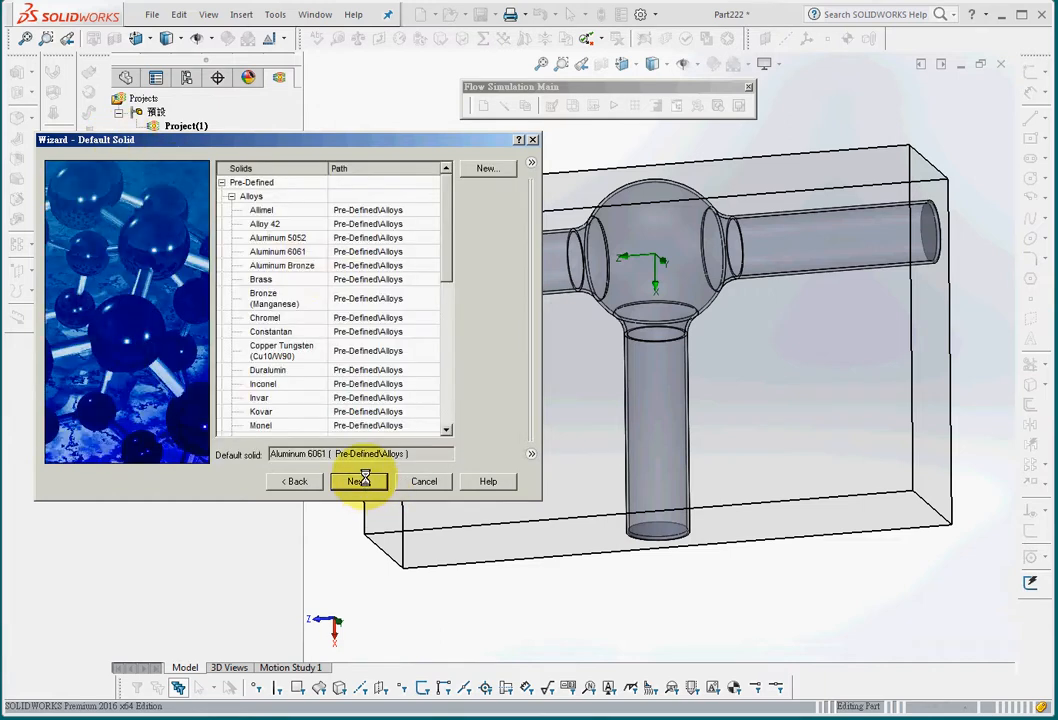
left_click(279, 251)
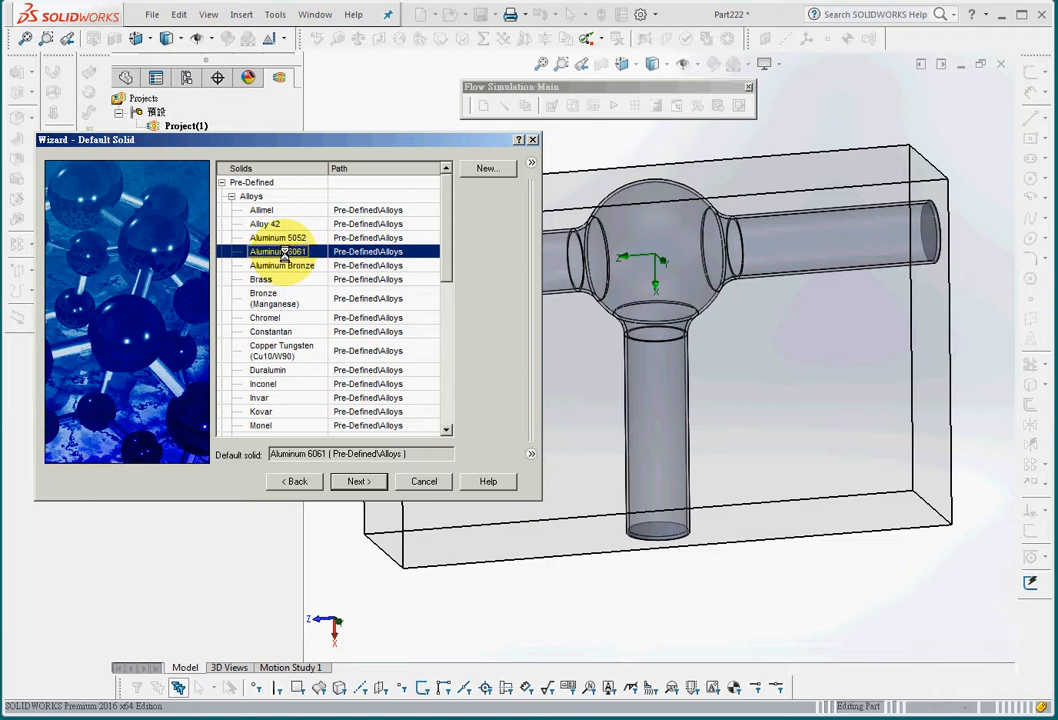
left_click(354, 483)
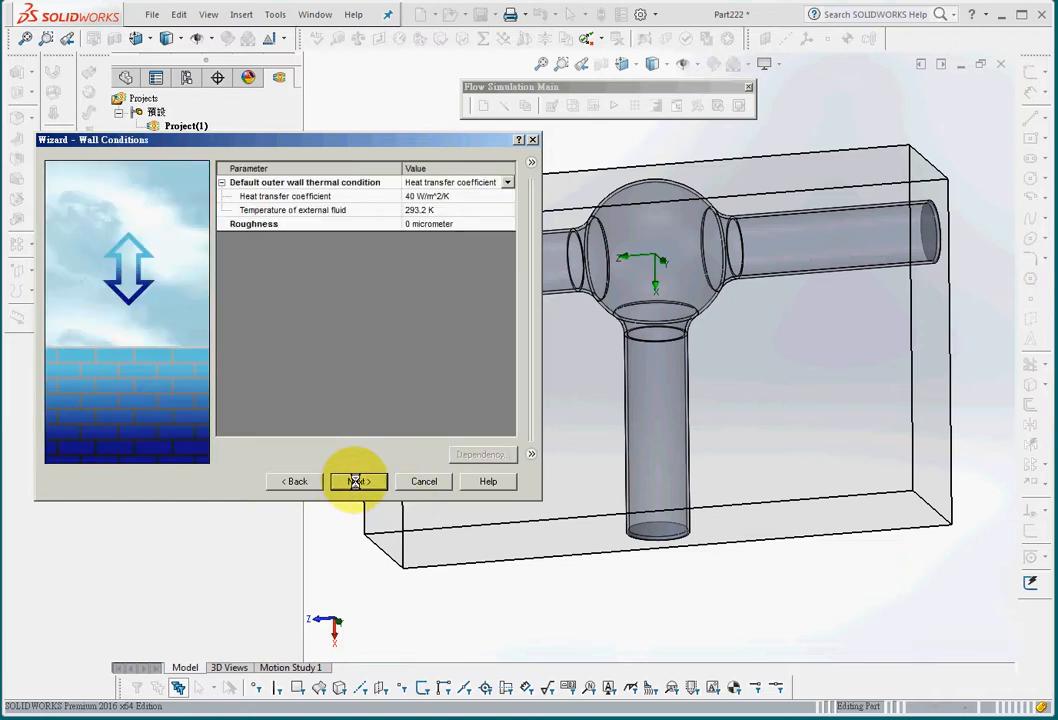
Recheck the outer wall thermal condition, external fluid temperature and roughness, and continue to the initial conditions.
left_click(507, 182)
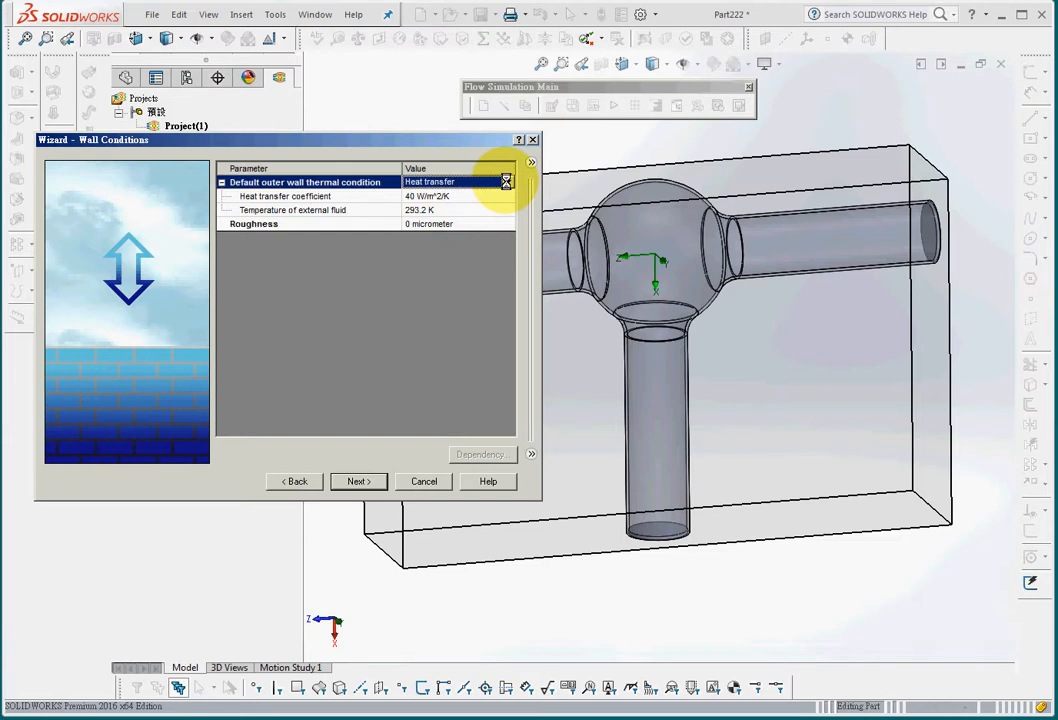
left_click(509, 183)
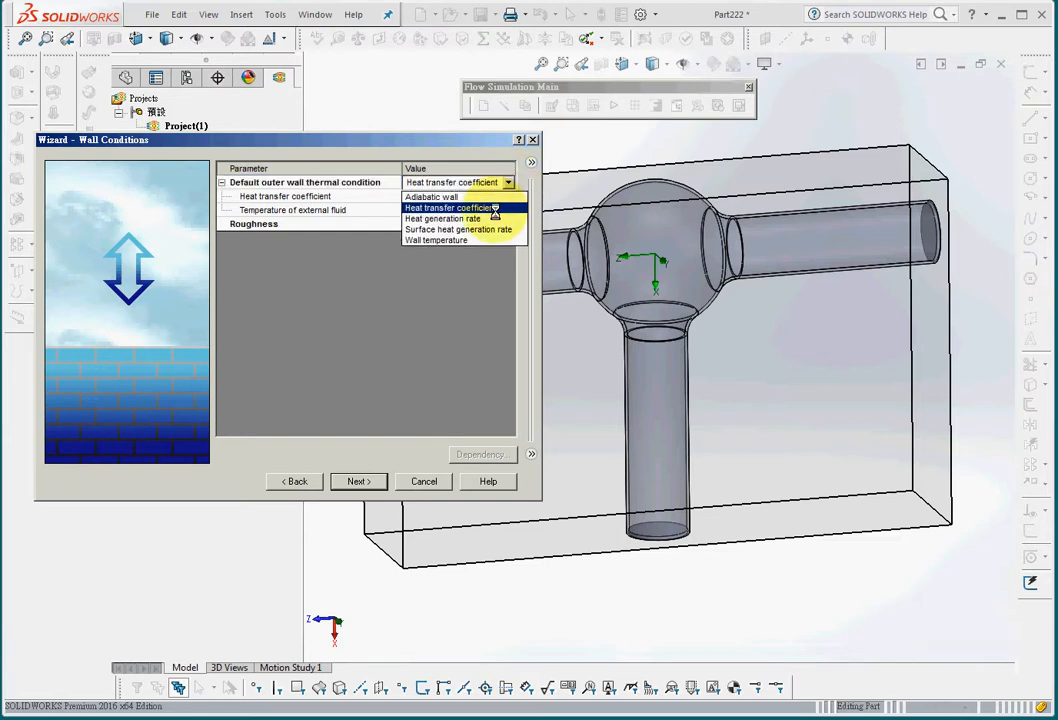
left_click(494, 208)
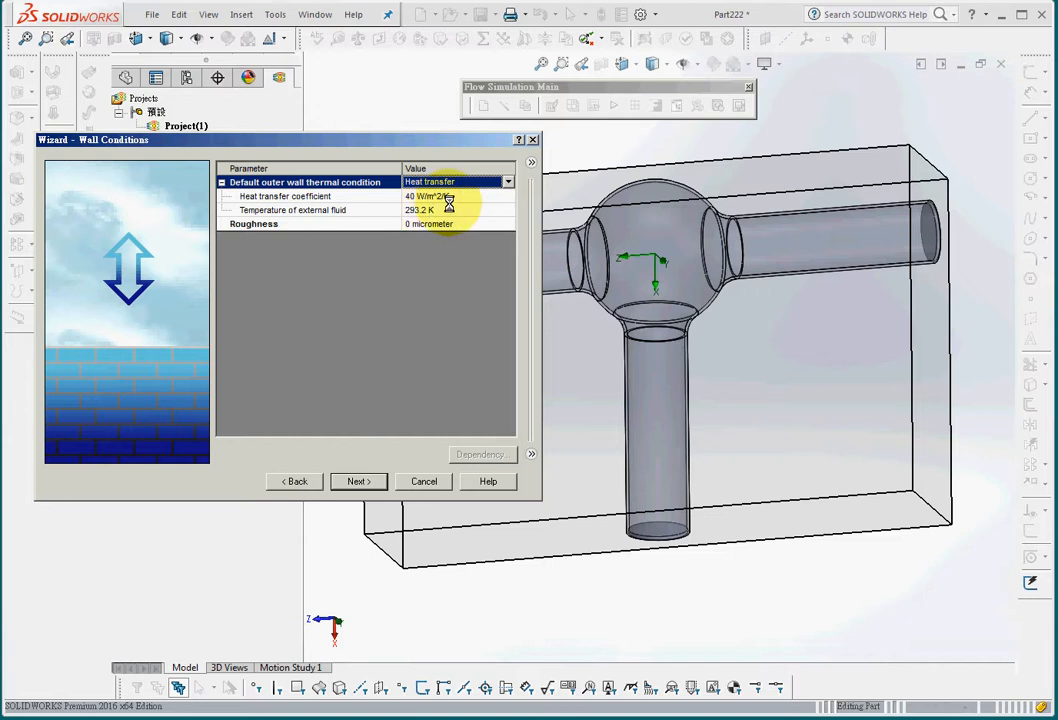
left_click(453, 211)
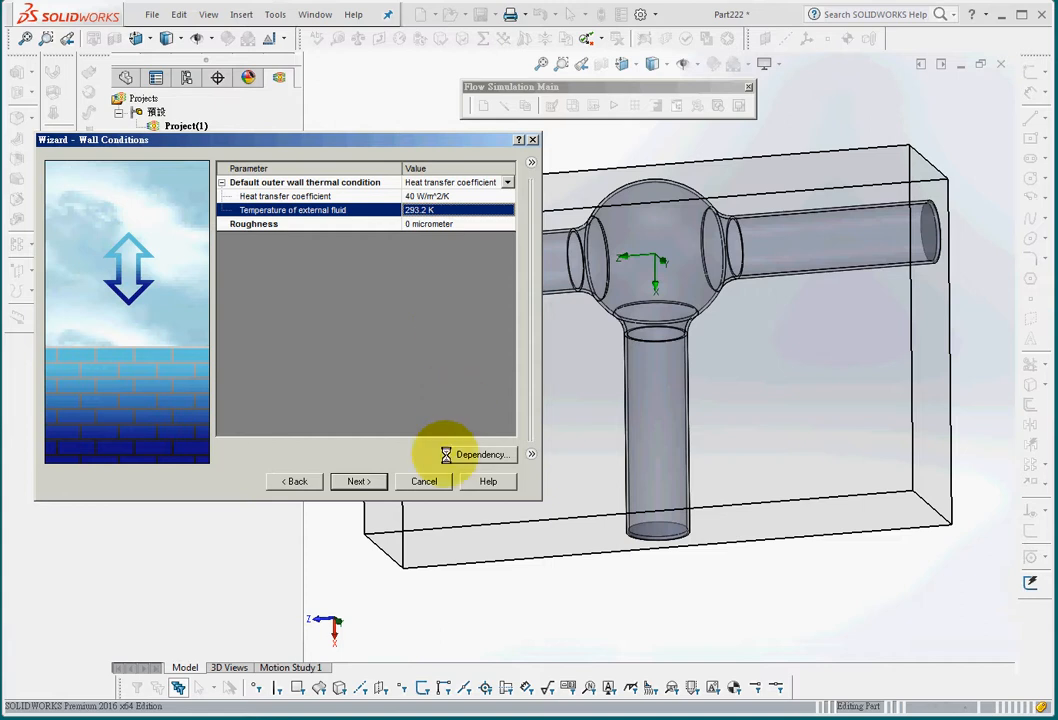
left_click(381, 224)
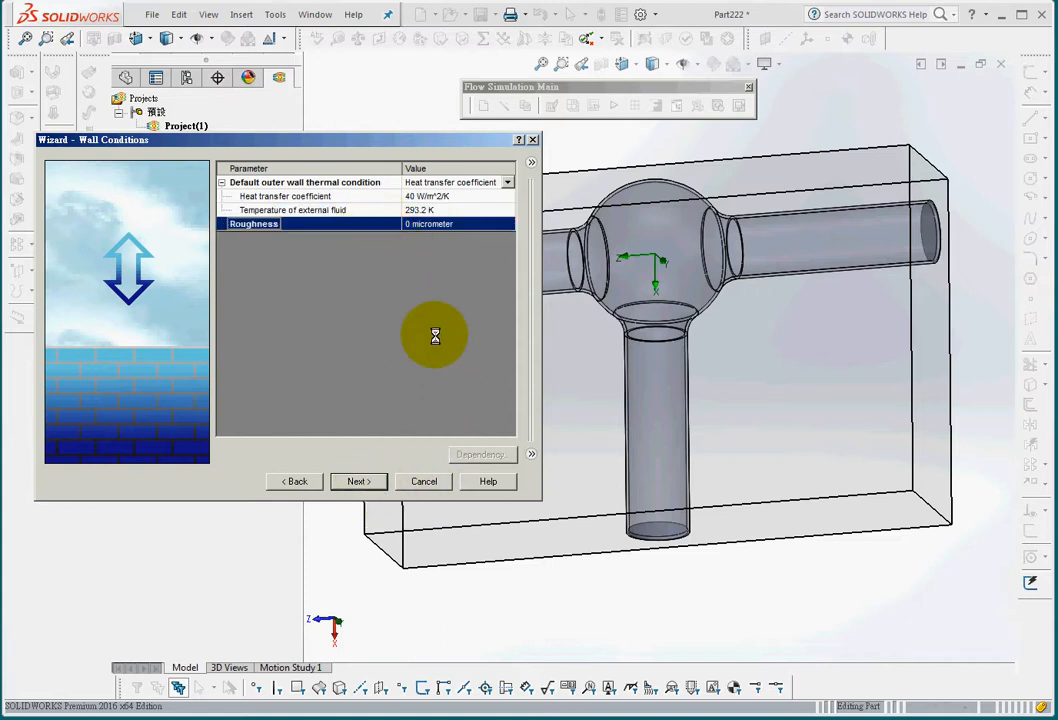
left_click(360, 481)
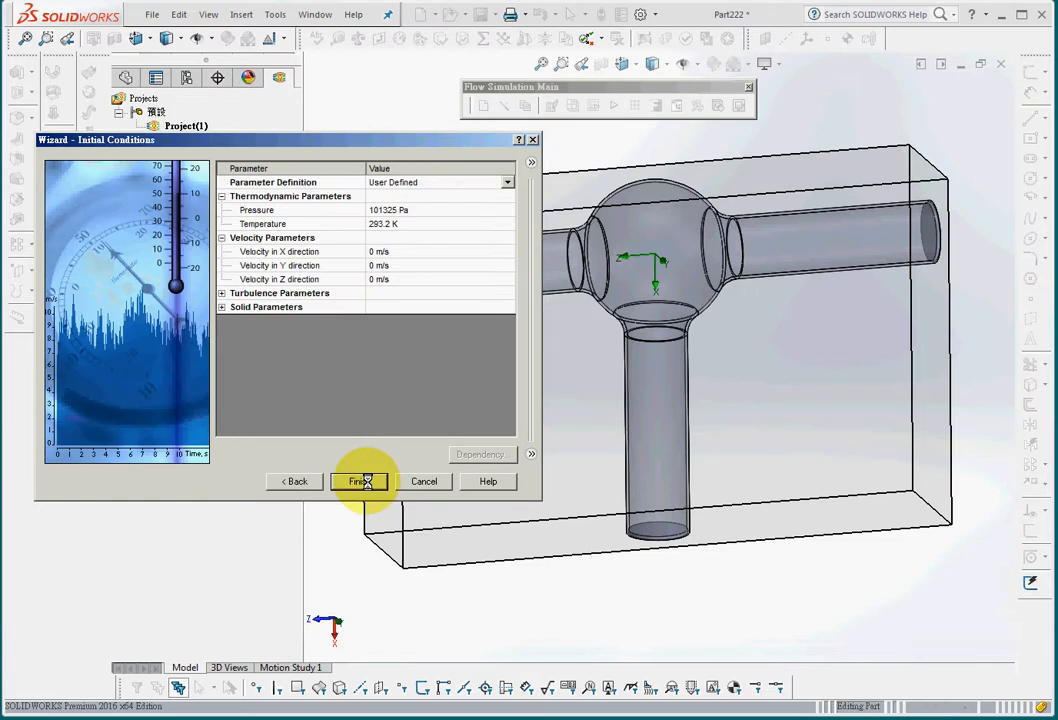
Review the initial pressure, temperature and velocities, keep their defaults, and finish the wizard to create Project(2).
left_click(403, 211)
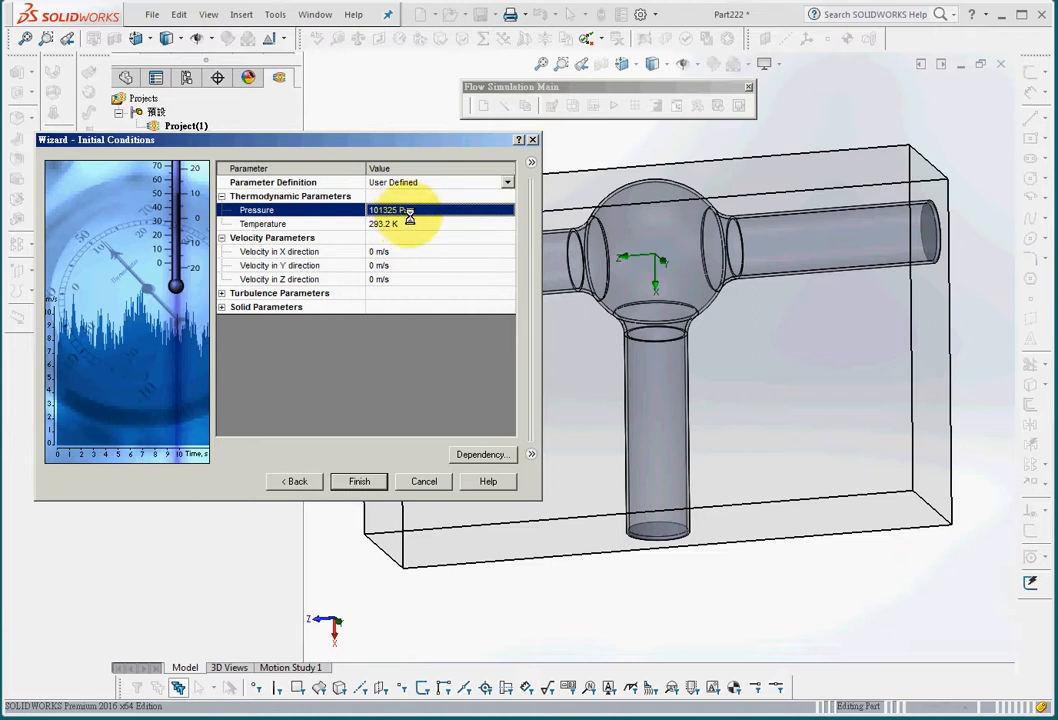
left_click(418, 224)
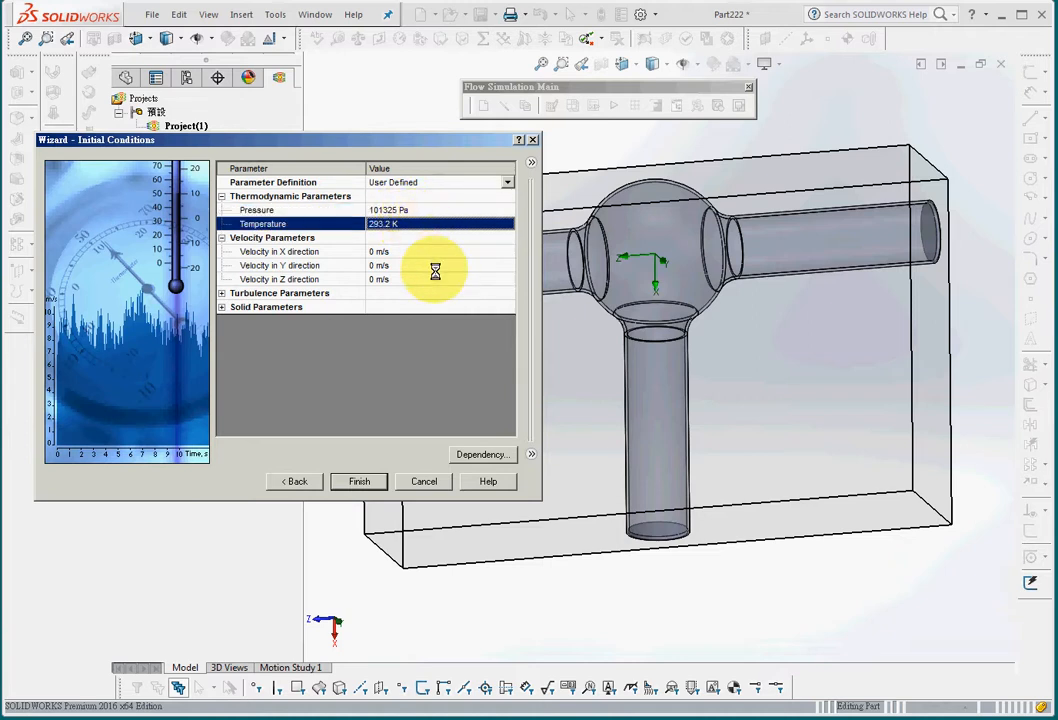
left_click(397, 251)
left_click(411, 266)
left_click(413, 279)
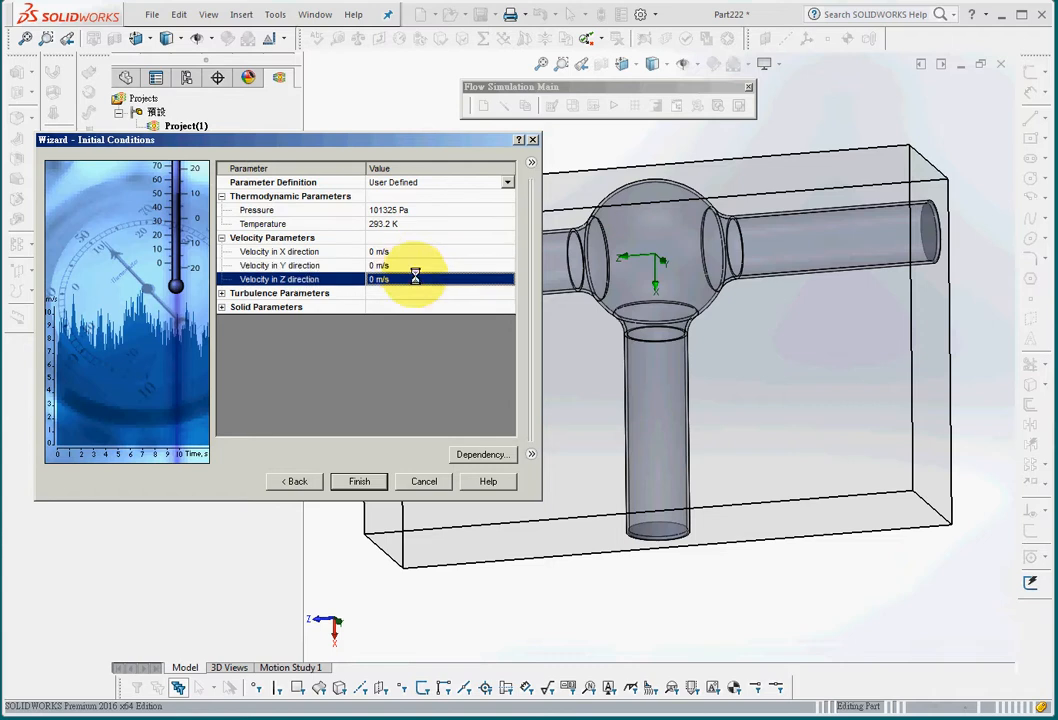
left_click(355, 482)
Start an inlet mass flow boundary condition on the LID1 face of the horizontal pipe and set the flow rate to 0.5 kg/s.
middle_click_drag(541, 604, 506, 585)
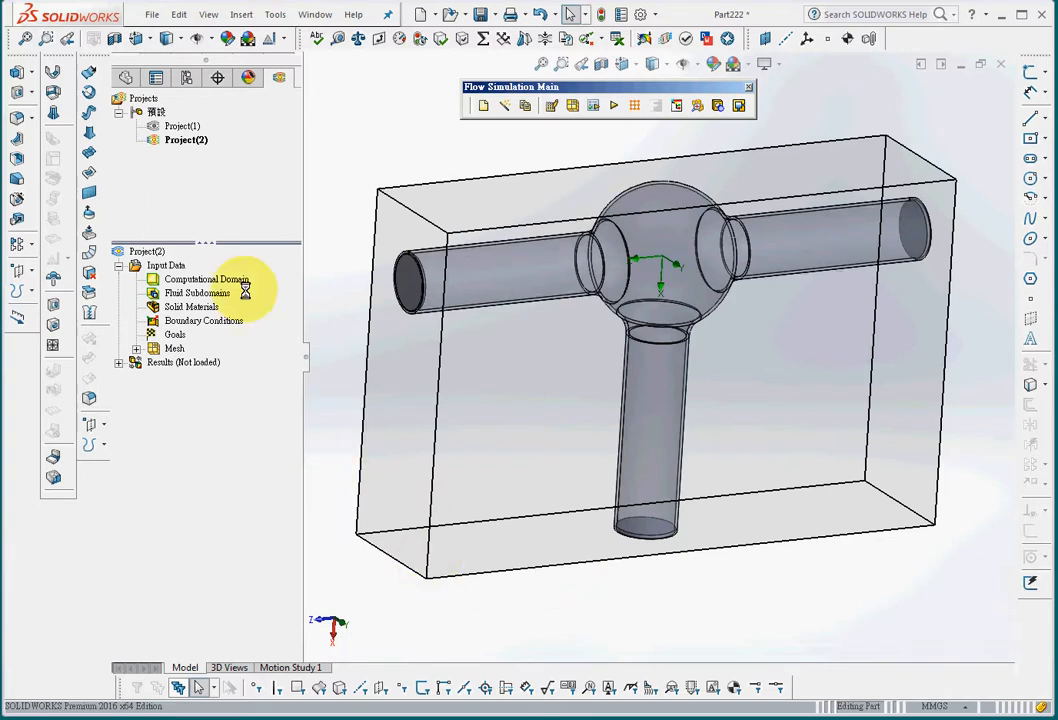
right_click(218, 322)
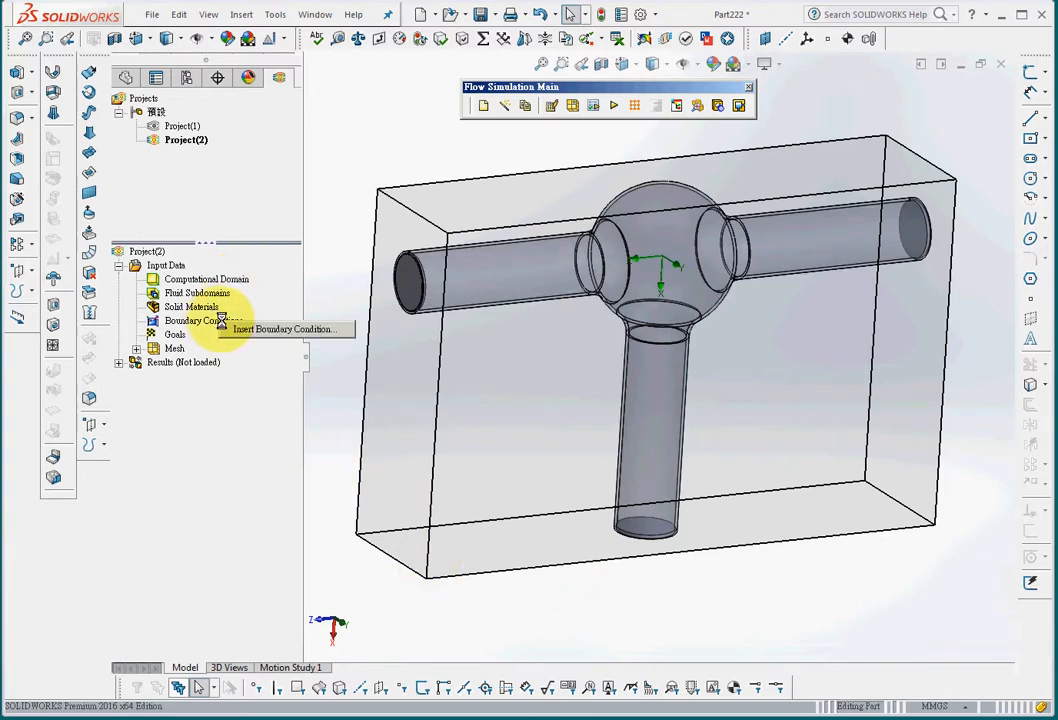
left_click(277, 329)
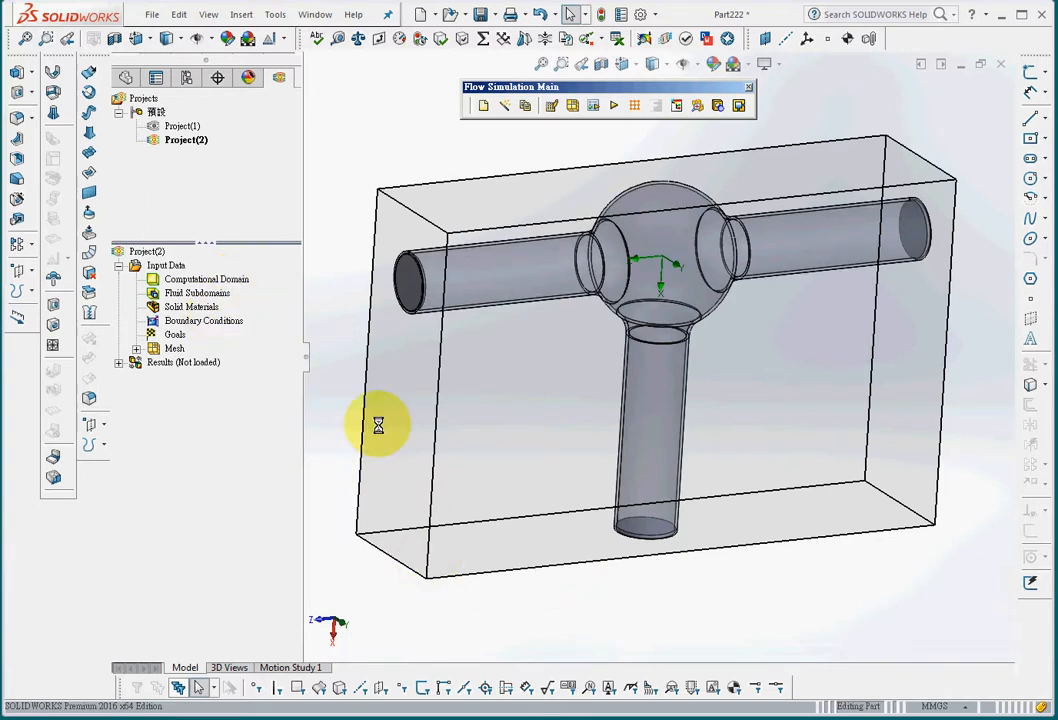
middle_click_drag(529, 442, 487, 472)
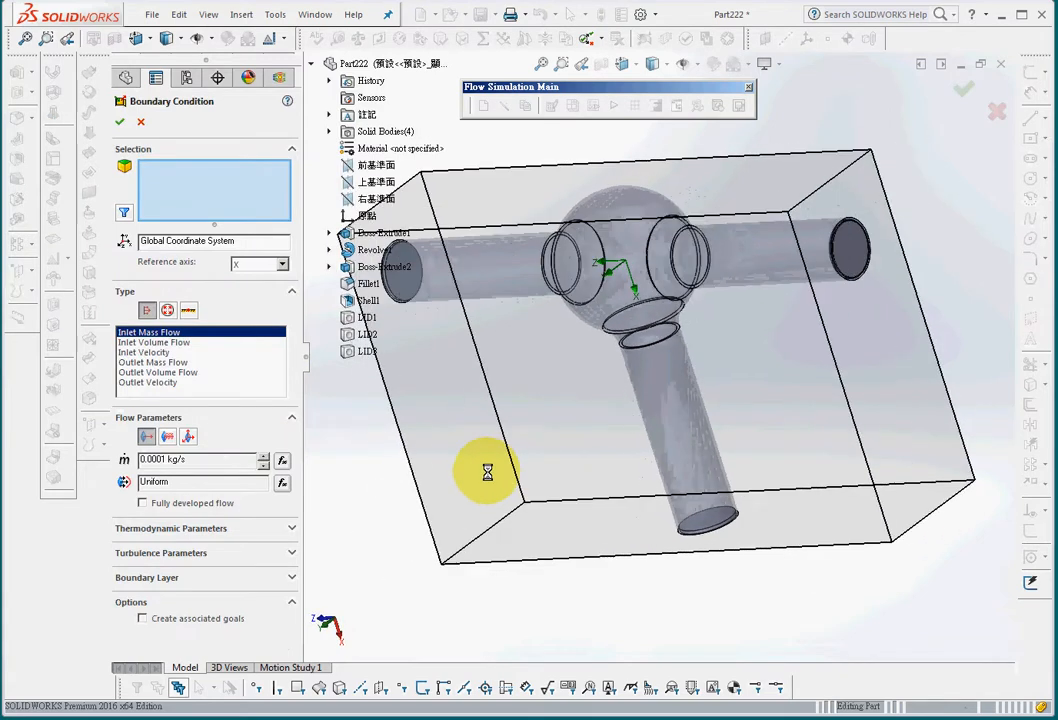
left_click(405, 288)
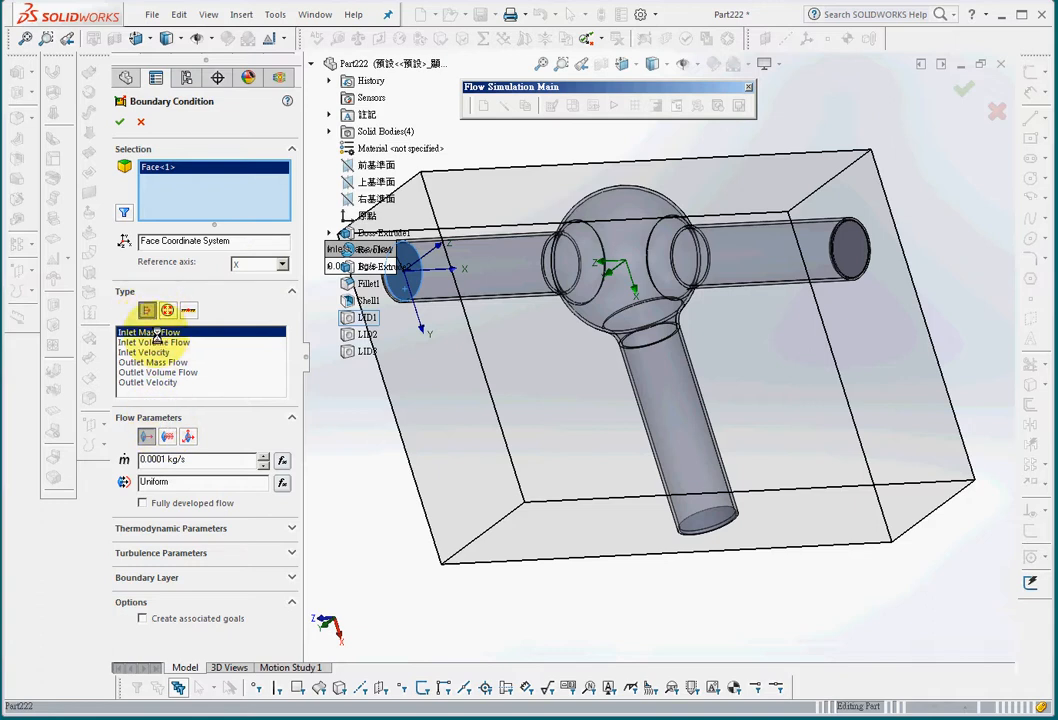
double_click(165, 460)
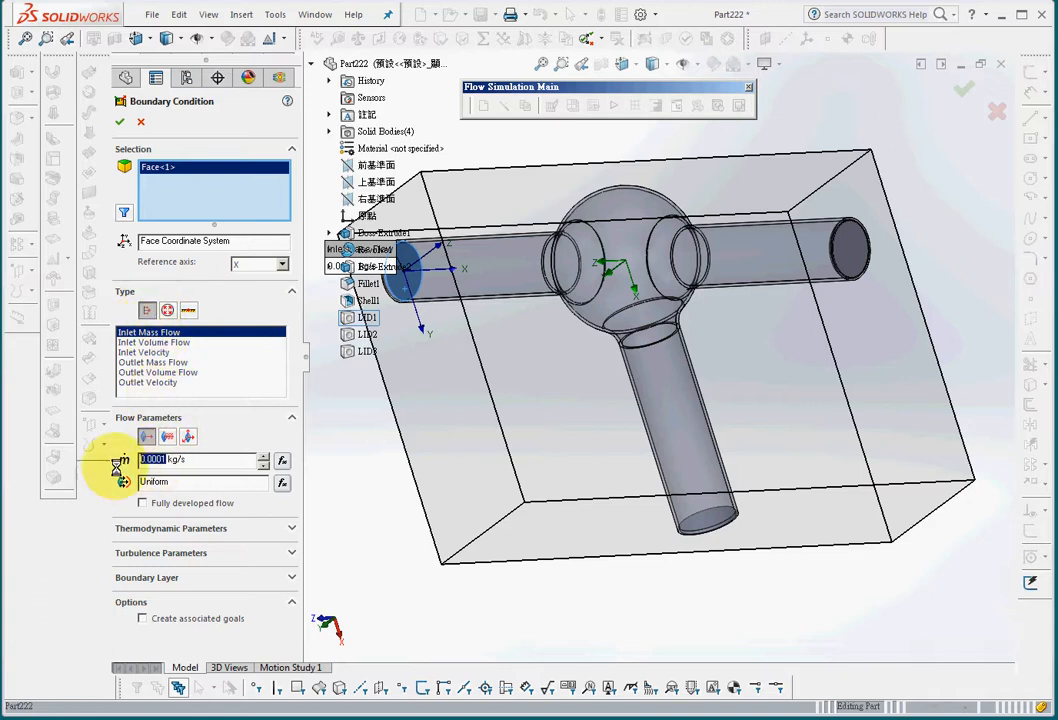
type("0.5")
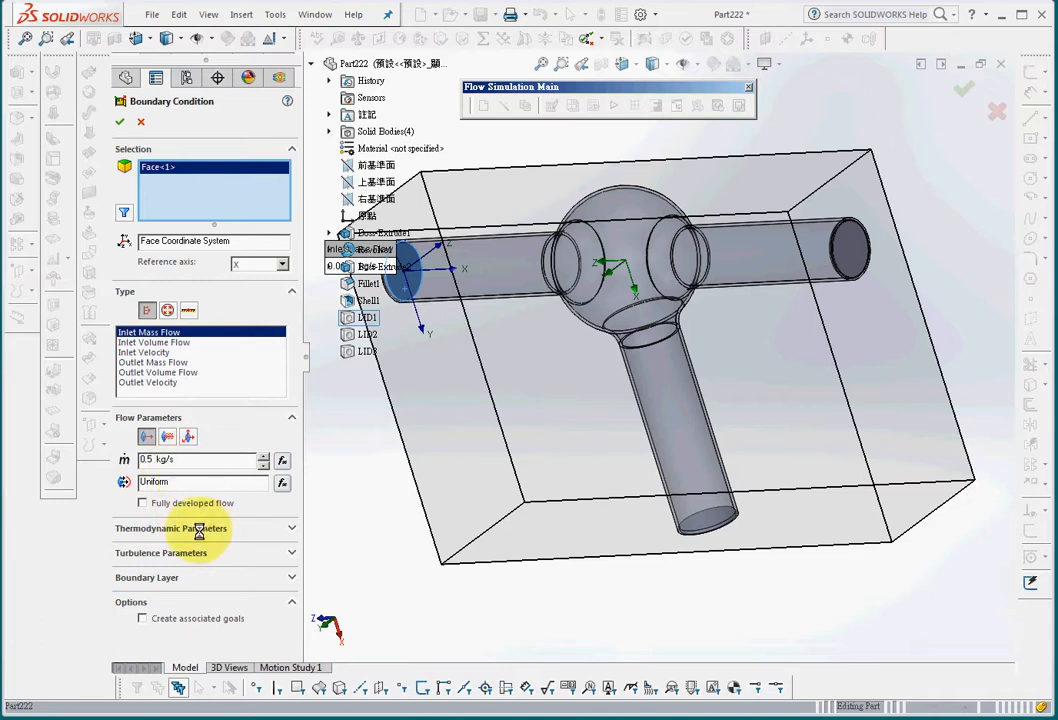
Set the inlet temperature to 363.2 K, review the flow rate, and accept the boundary condition.
left_click(146, 529)
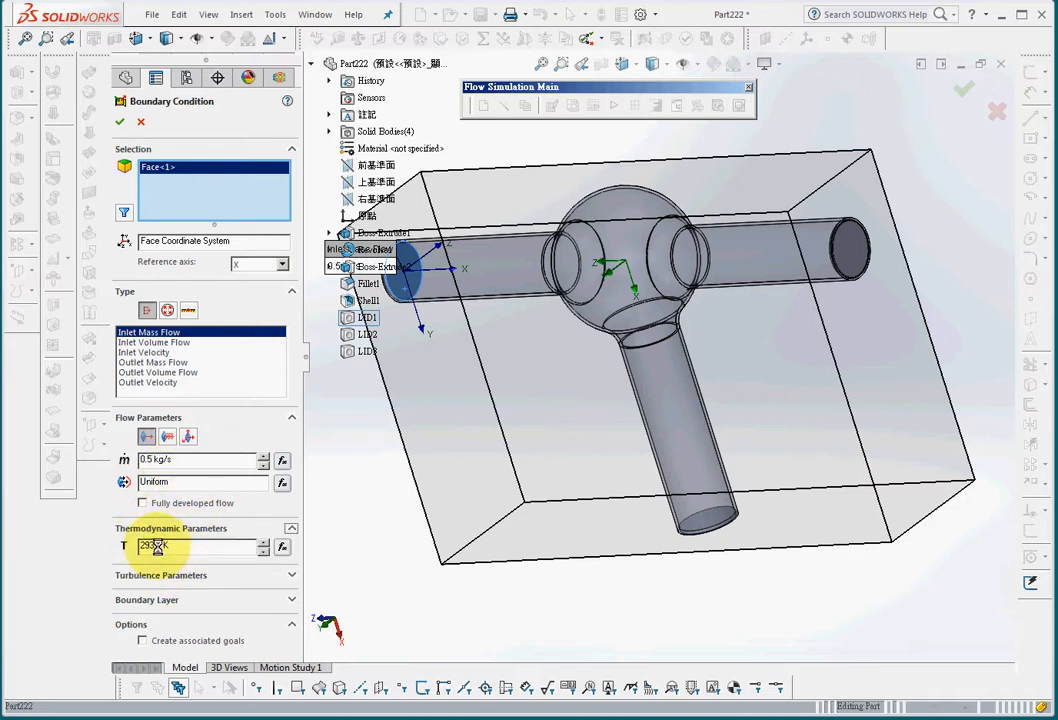
left_click_drag(149, 544, 108, 546)
type("36")
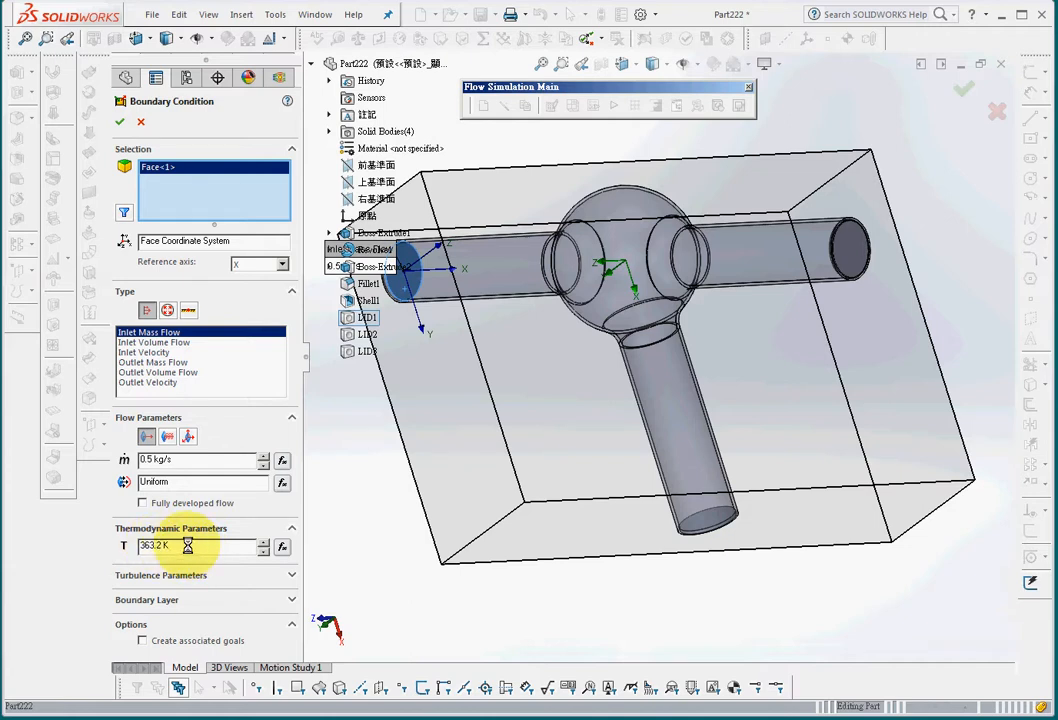
left_click_drag(186, 551, 130, 546)
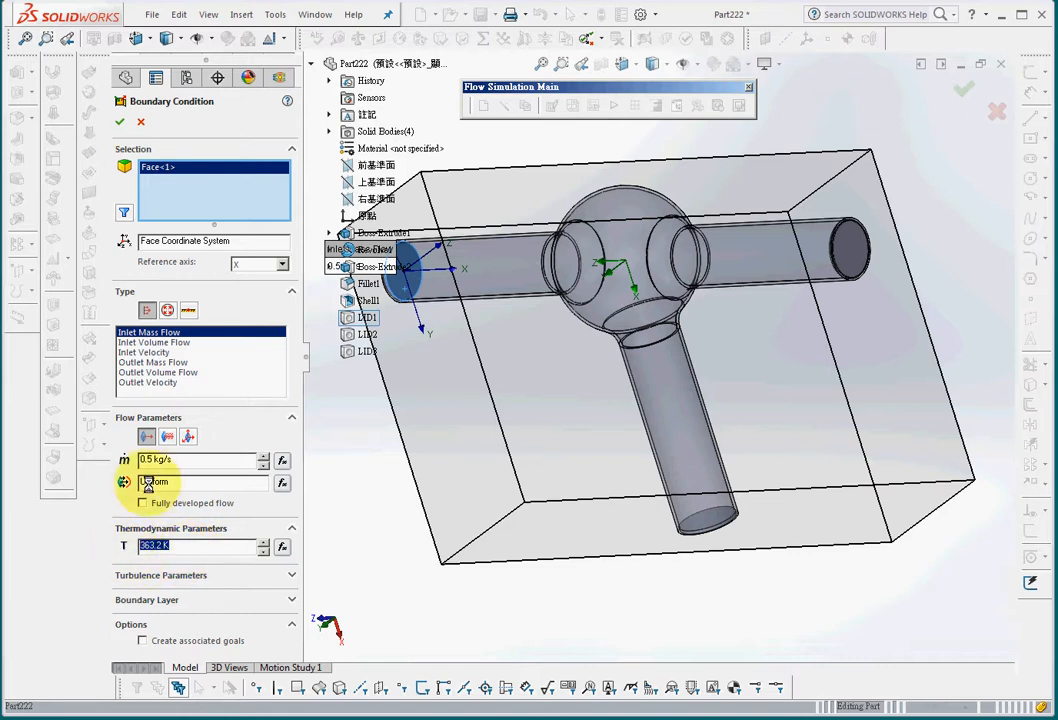
left_click(181, 460)
left_click_drag(181, 460, 110, 460)
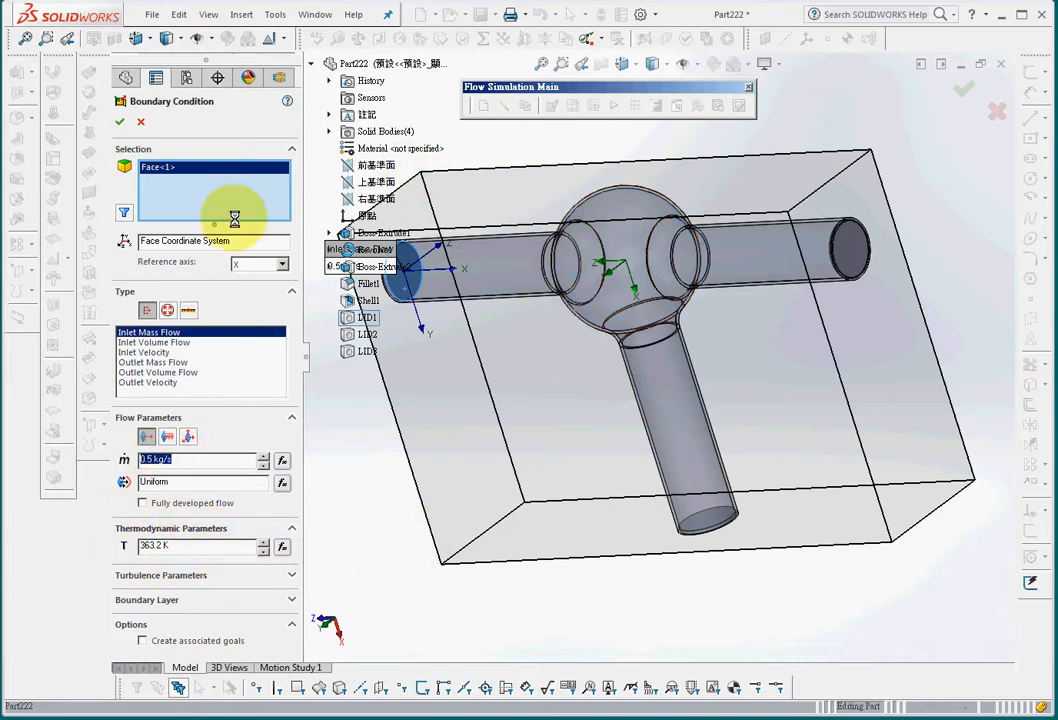
left_click(121, 122)
Display the callout of Inlet Mass Flow 1 and move it above its pipe end.
middle_click_drag(420, 378, 650, 402)
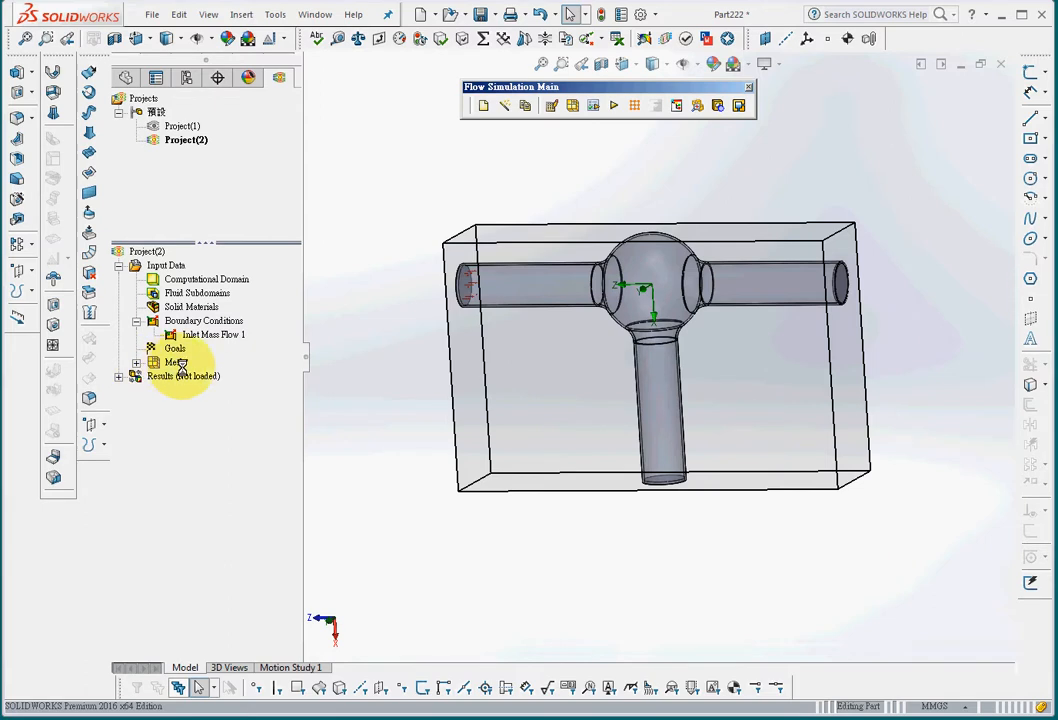
left_click(205, 334)
left_click_drag(432, 264, 452, 152)
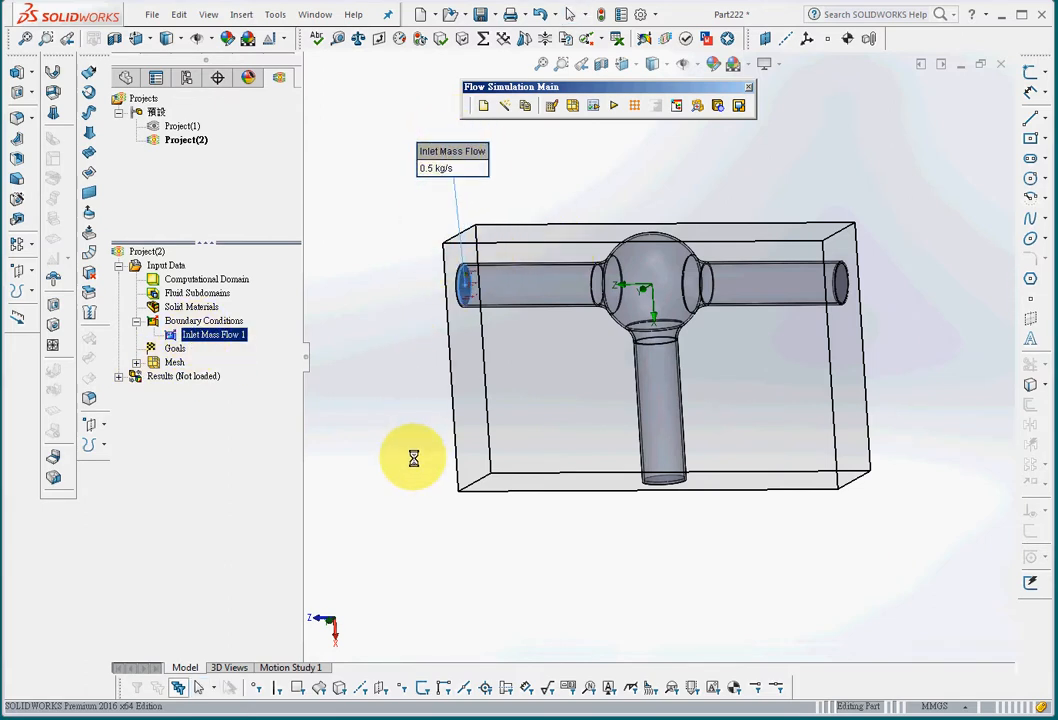
Add a 0.5 kg/s inlet mass flow condition on the LID2 face at the opposite horizontal pipe end, checking its thermodynamic parameters.
middle_click_drag(413, 460, 465, 465)
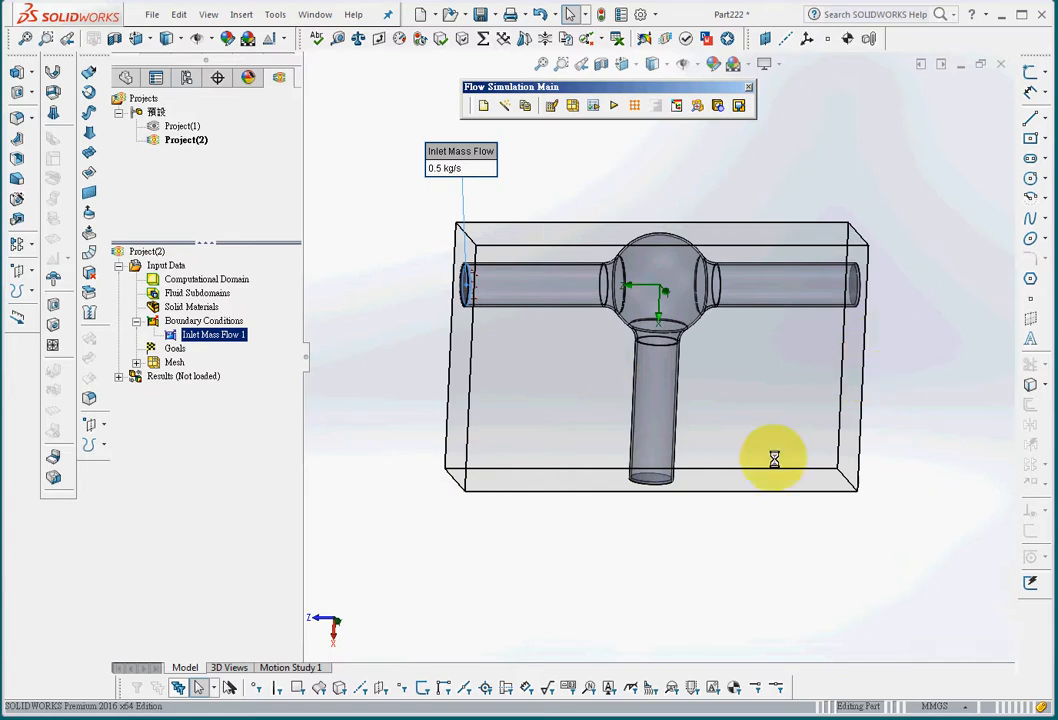
middle_click_drag(772, 456, 821, 311)
left_click(818, 300)
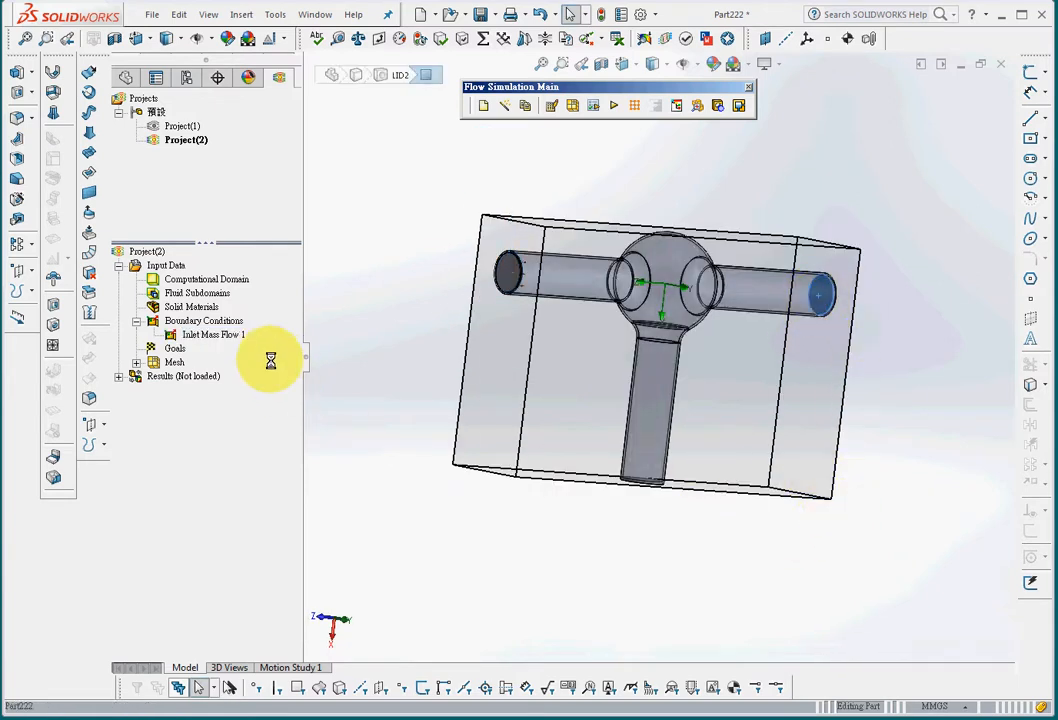
right_click(265, 322)
left_click(267, 332)
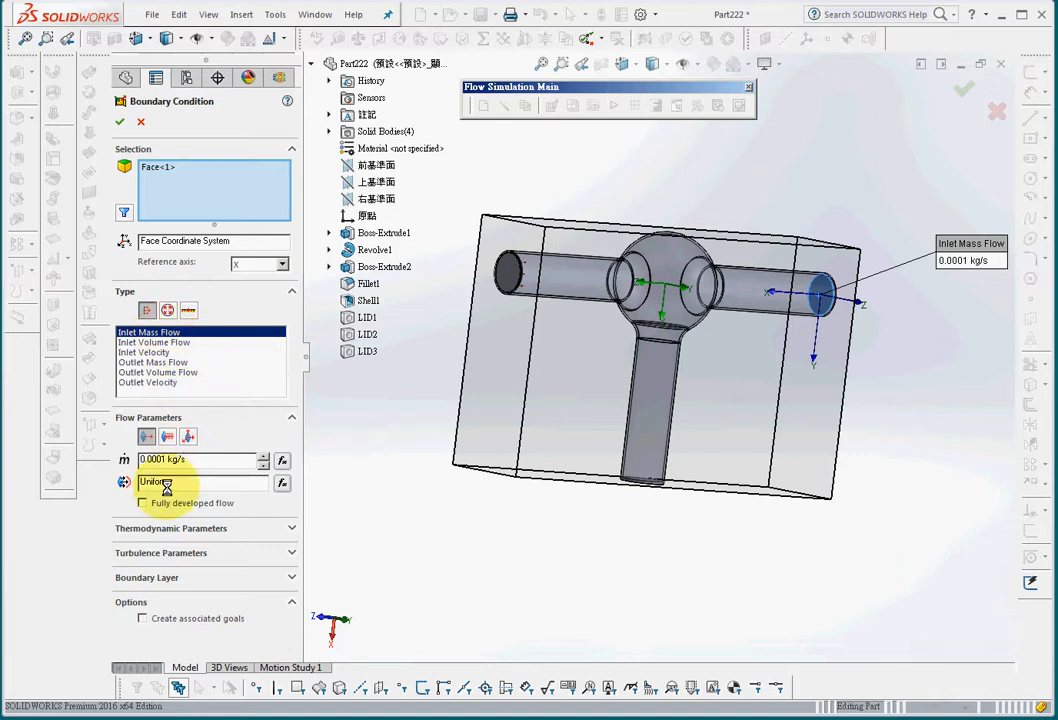
double_click(150, 460)
type("0.5")
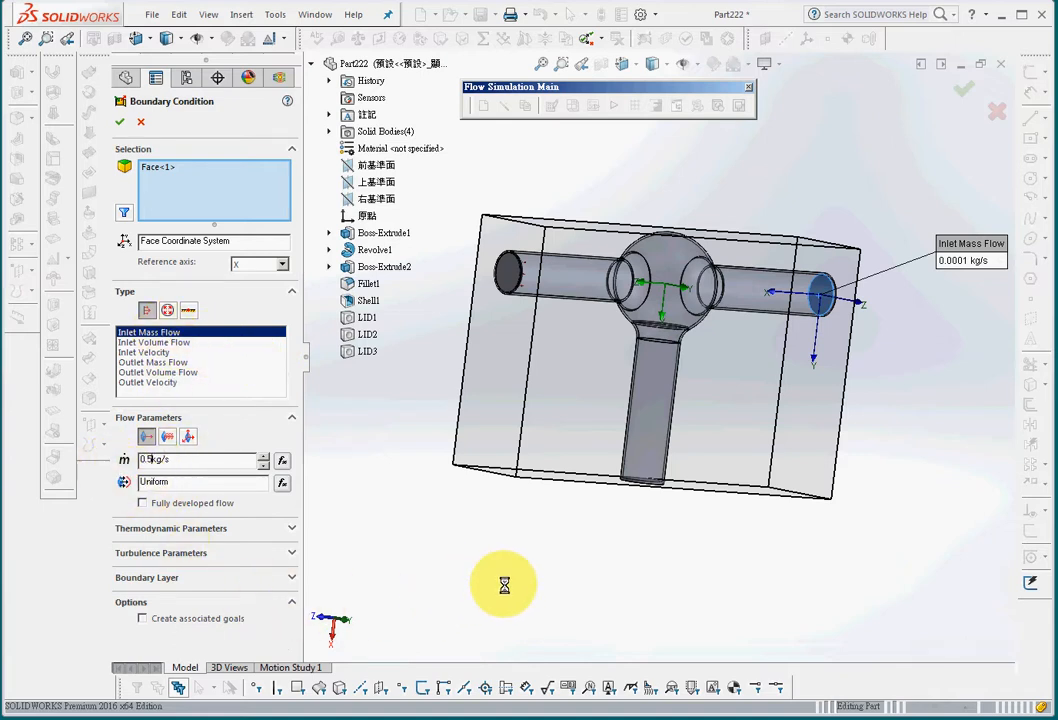
left_click(215, 528)
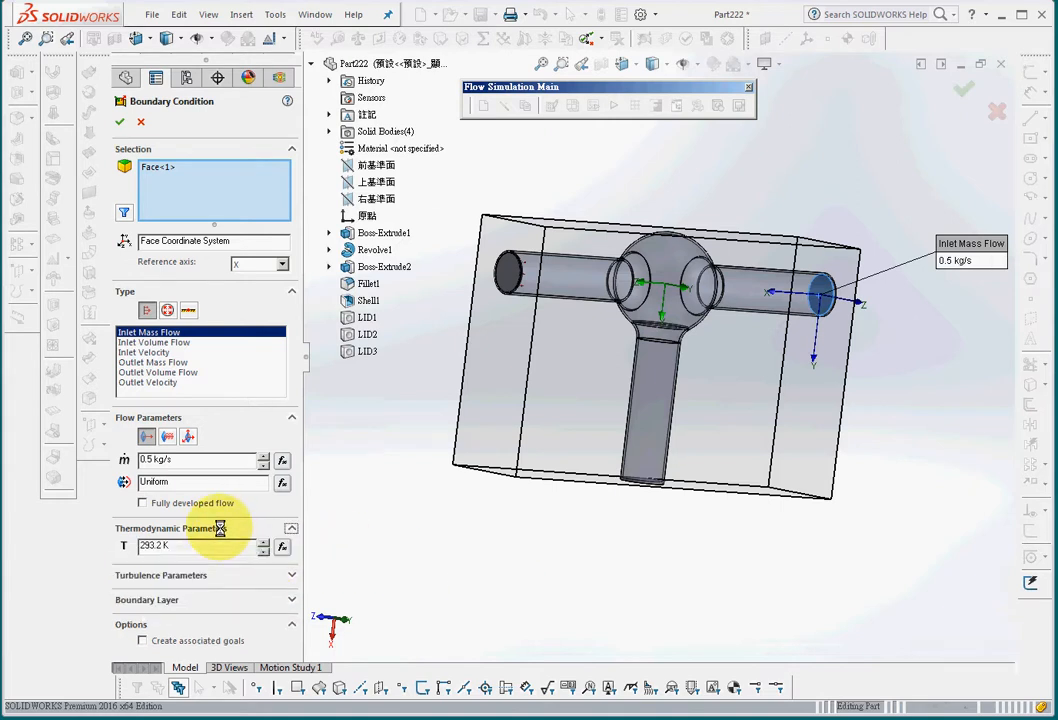
left_click(193, 548)
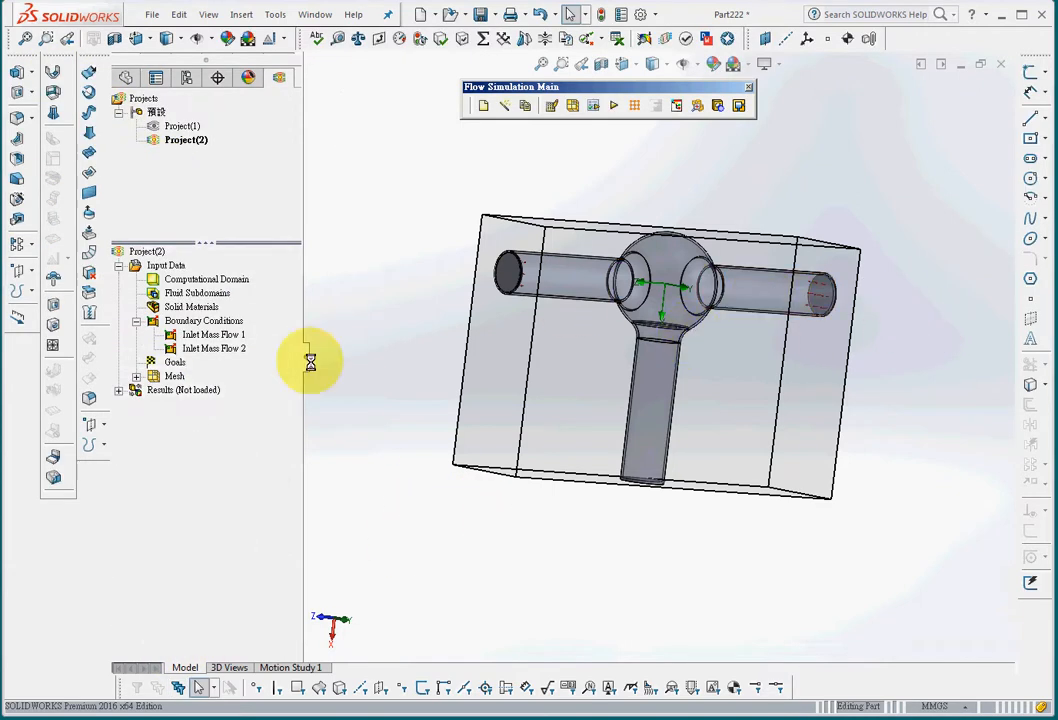
Display the callouts of both inlet mass flows and move the second one above its pipe end.
left_click(212, 334)
left_click(213, 348, "ctrl")
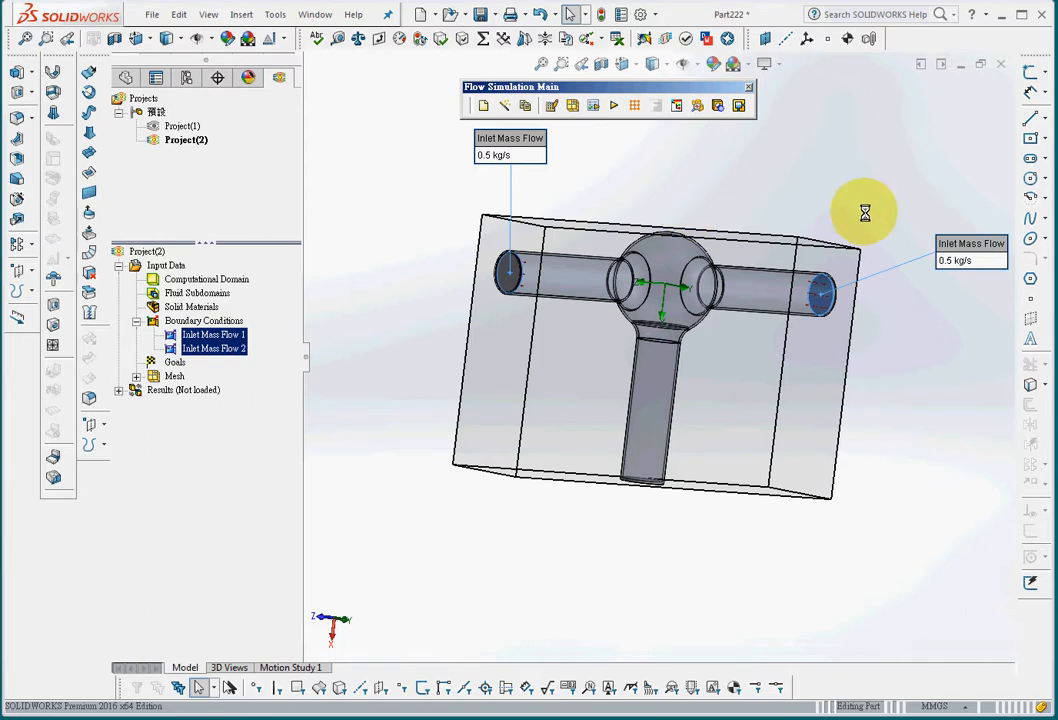
left_click_drag(958, 235, 803, 144)
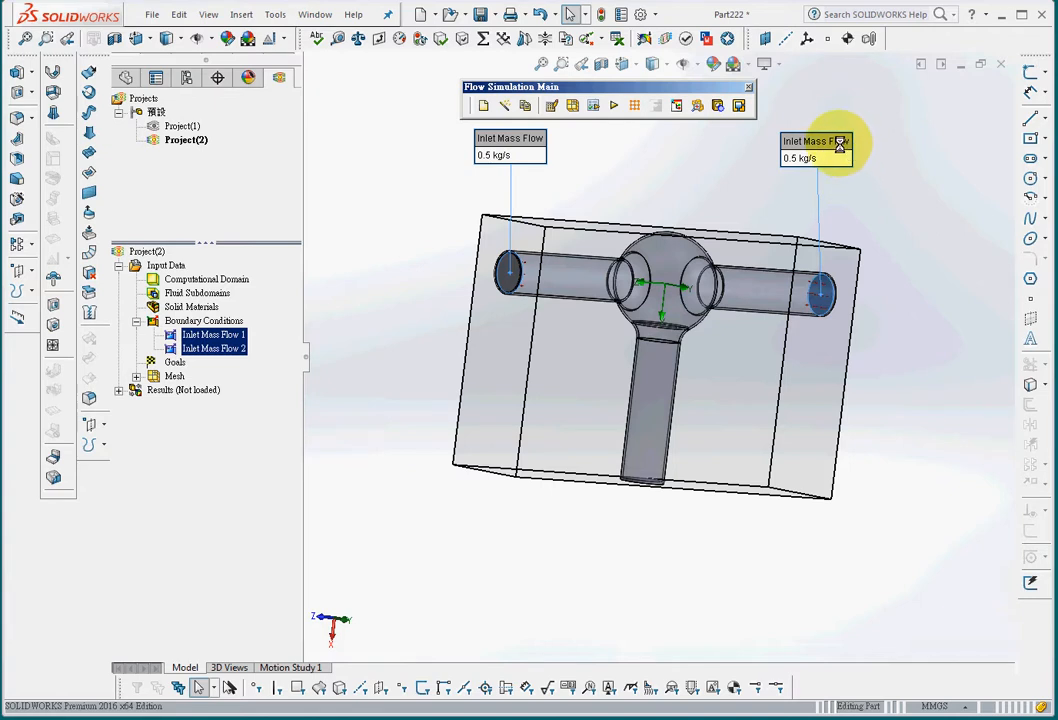
left_click_drag(833, 143, 850, 148)
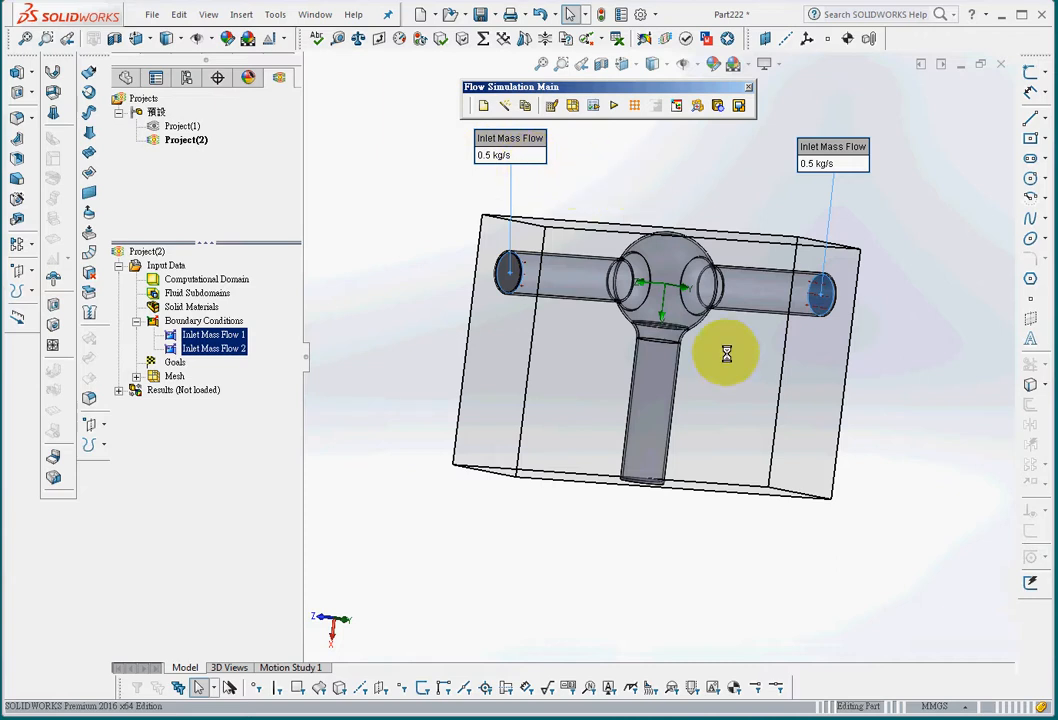
Set up an Environment Pressure condition including the vertical pipe's LID3 face, keeping 101325 Pa and 293.2 K, and try to accept it.
right_click(203, 321)
left_click(255, 329)
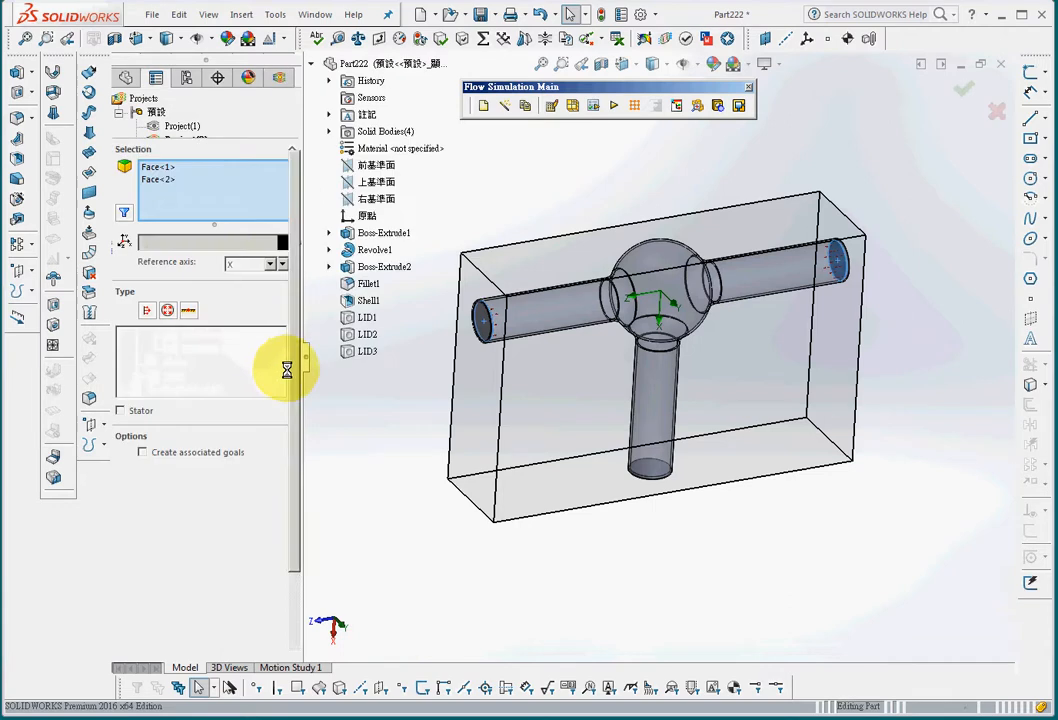
left_click(167, 310)
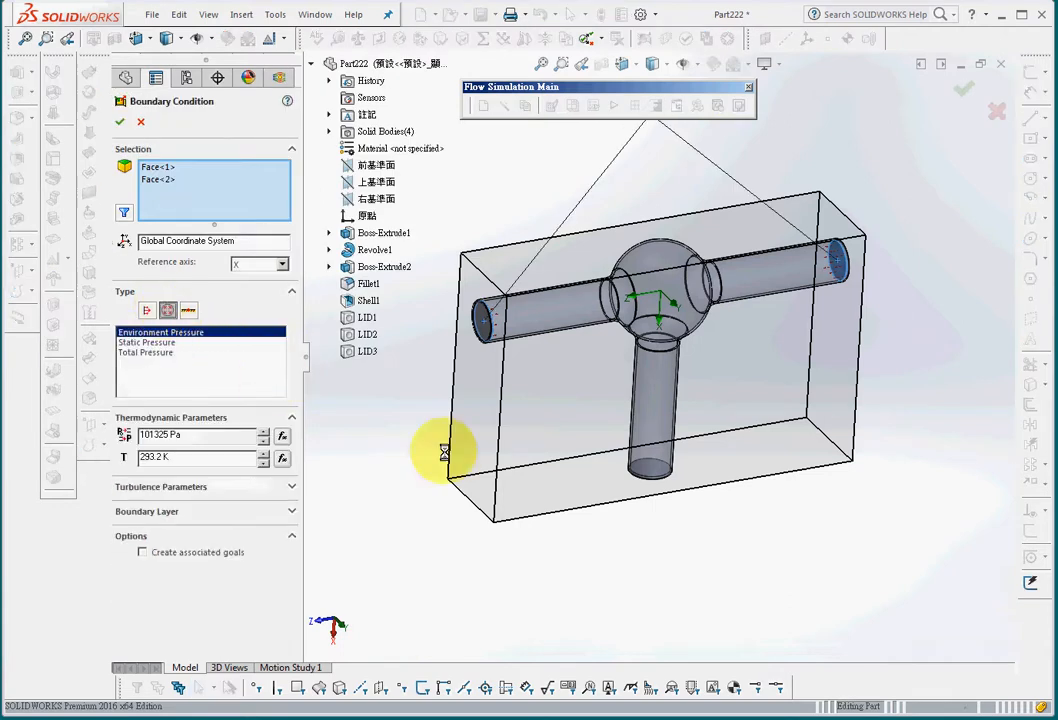
left_click(649, 466)
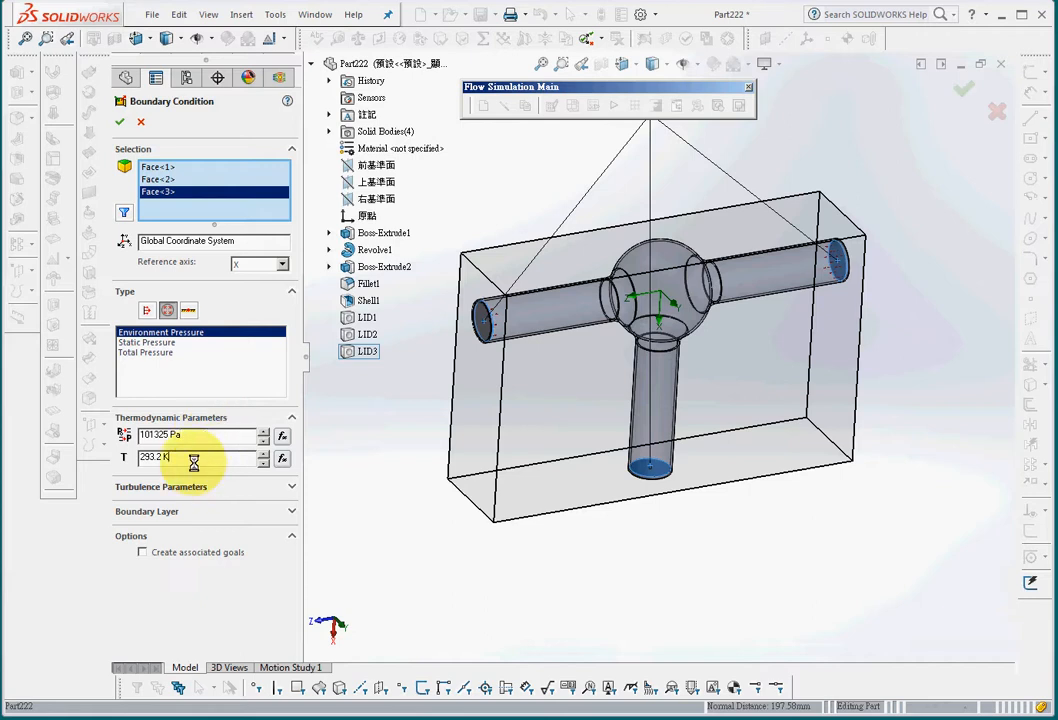
left_click(120, 121)
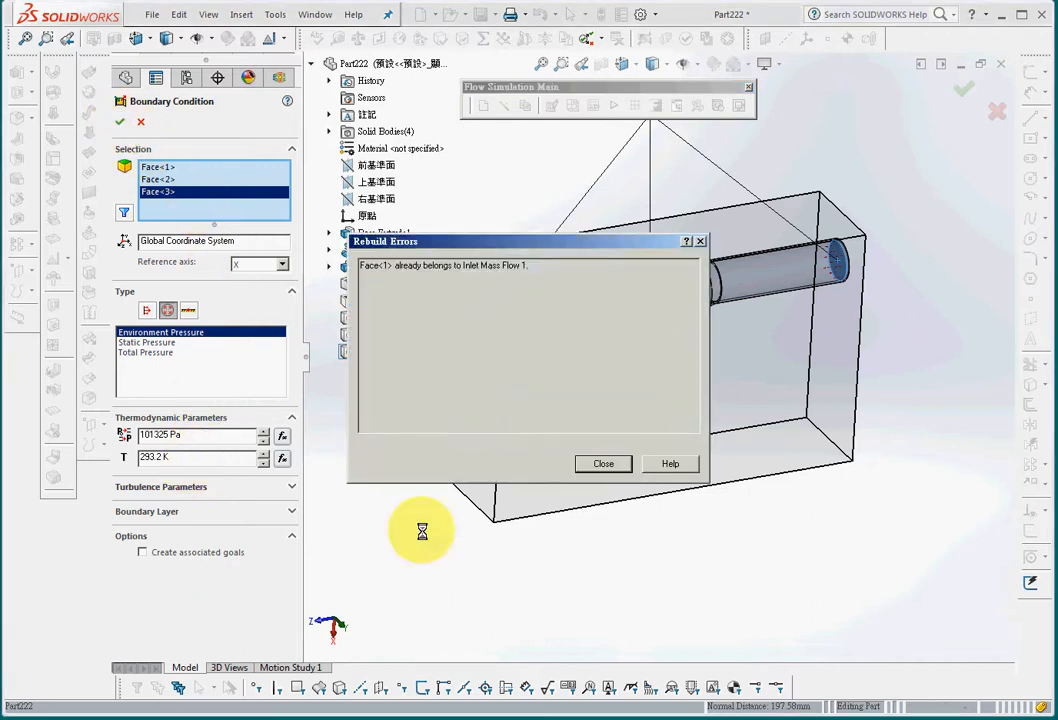
left_click(596, 463)
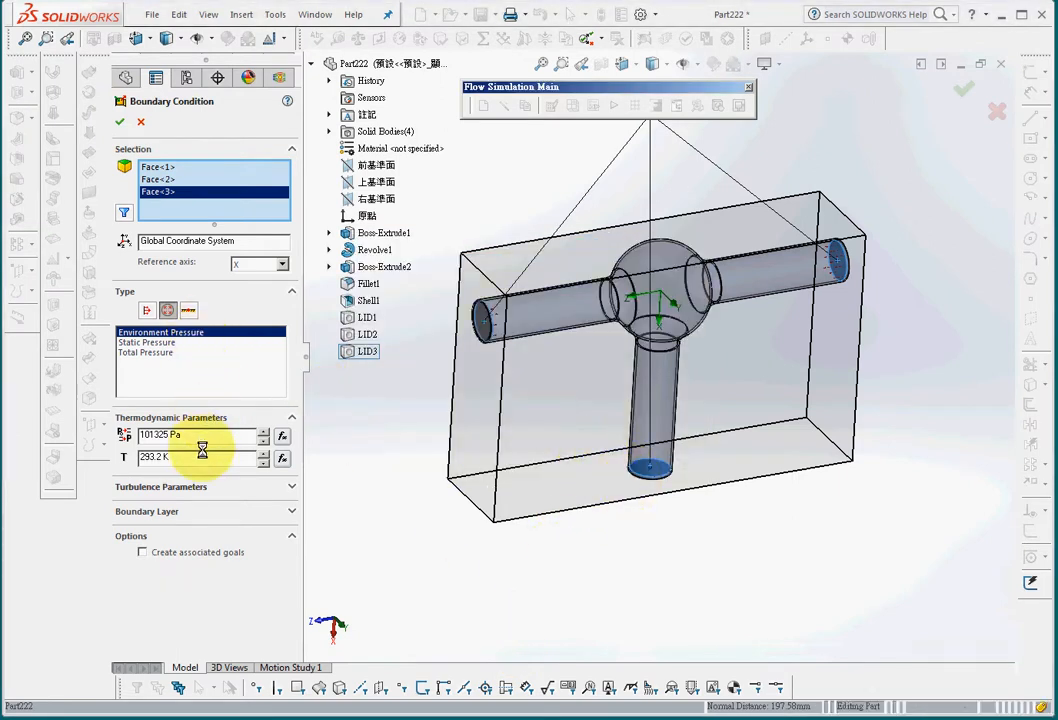
Remove the two inlet faces from the selection, keeping only the LID3 face, and accept the Environment Pressure condition.
left_click(173, 170)
left_click(173, 180)
key("Delete")
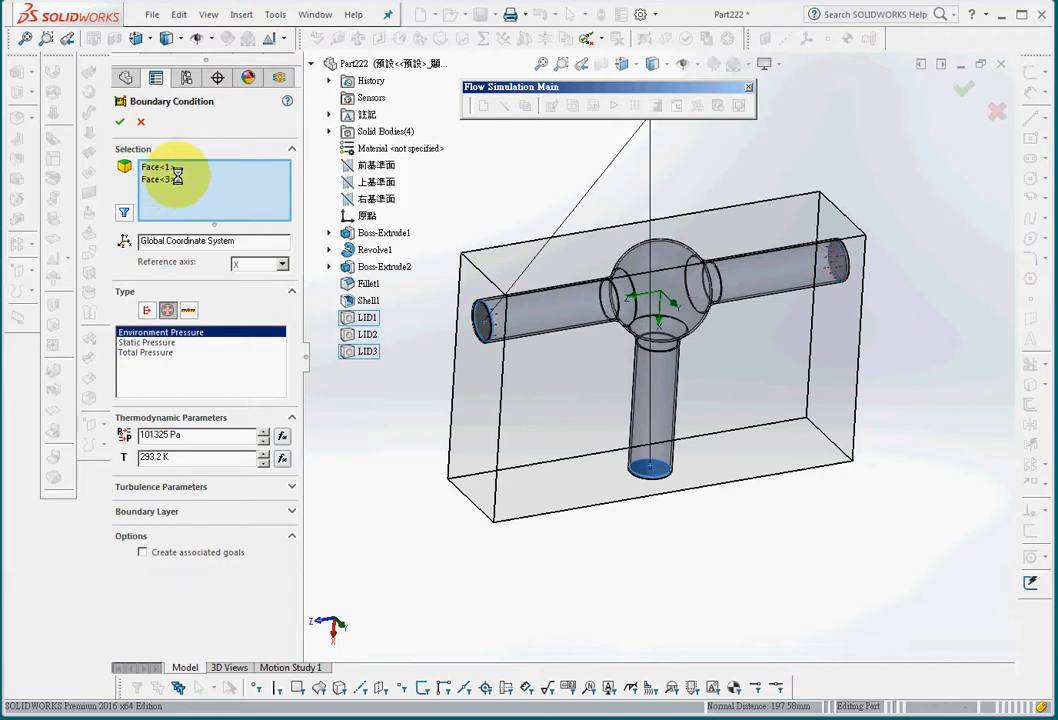
key("Delete")
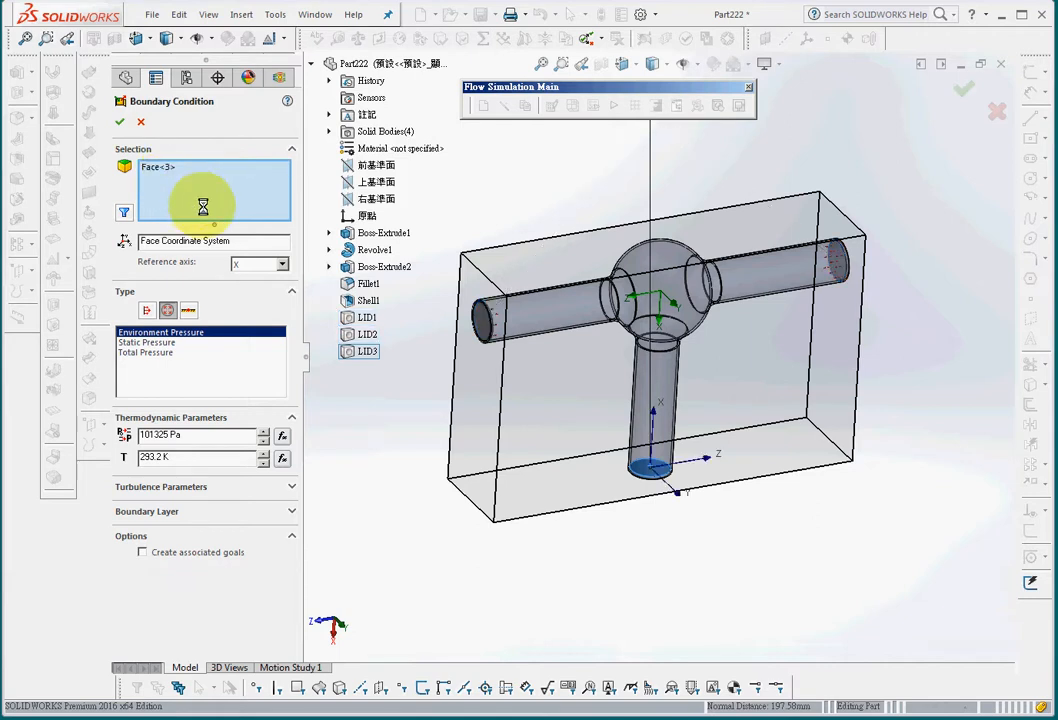
left_click(196, 167)
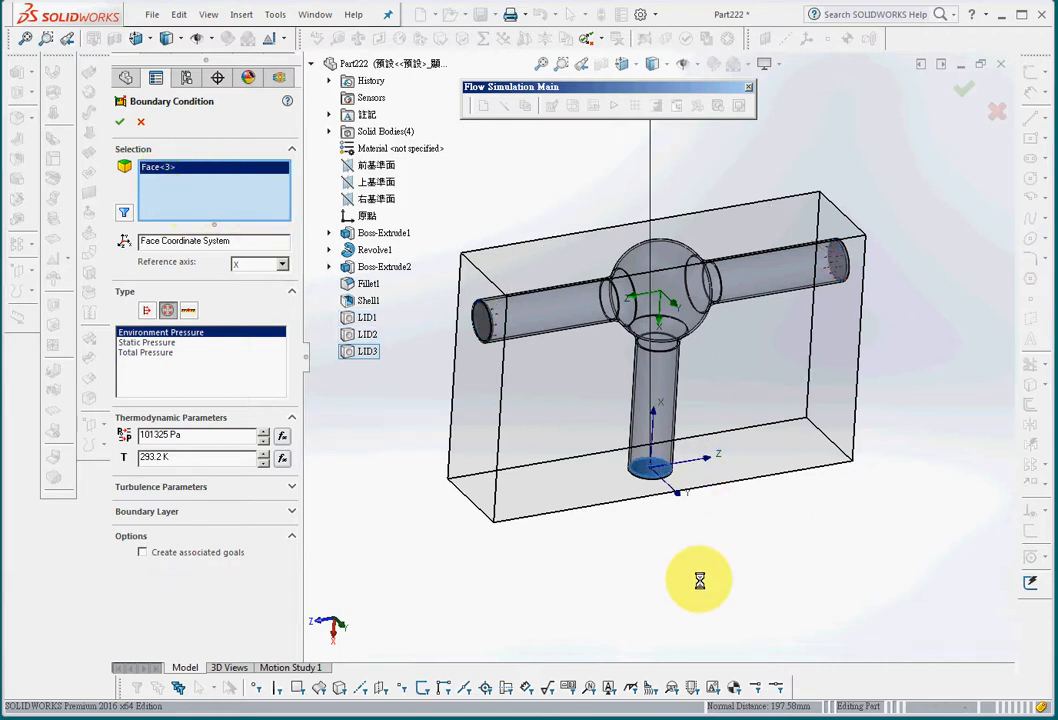
left_click(118, 121)
Display the callouts of all three boundary conditions and adjust the two inlet callouts above the horizontal pipe ends.
middle_click_drag(611, 569, 560, 527)
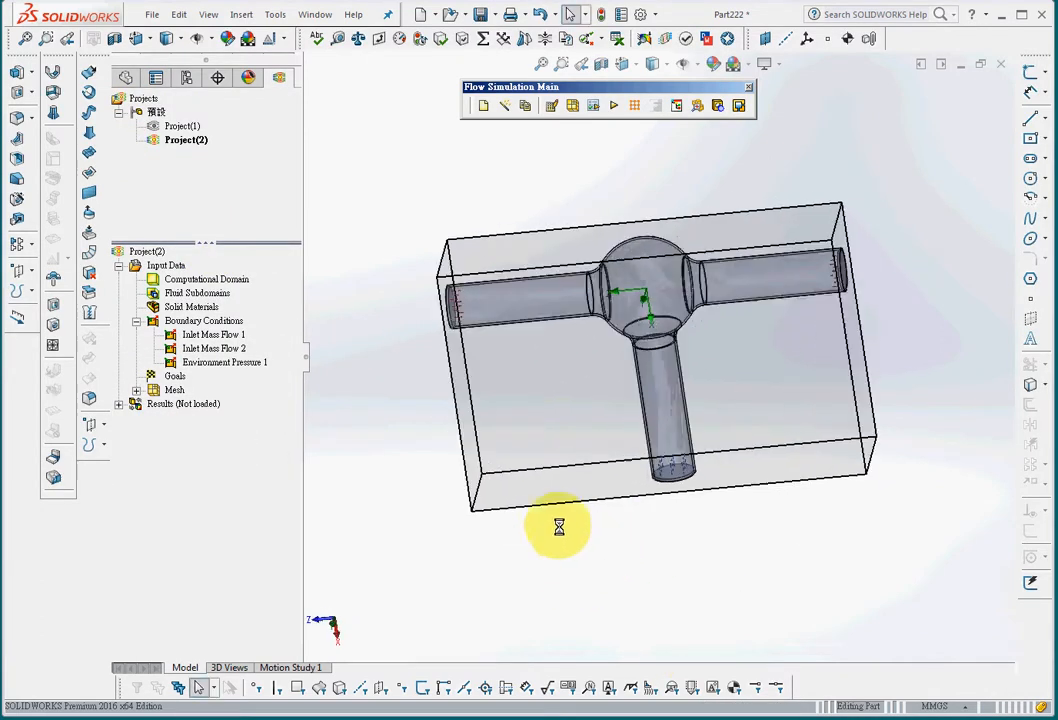
left_click(207, 336)
left_click(212, 362, "shift")
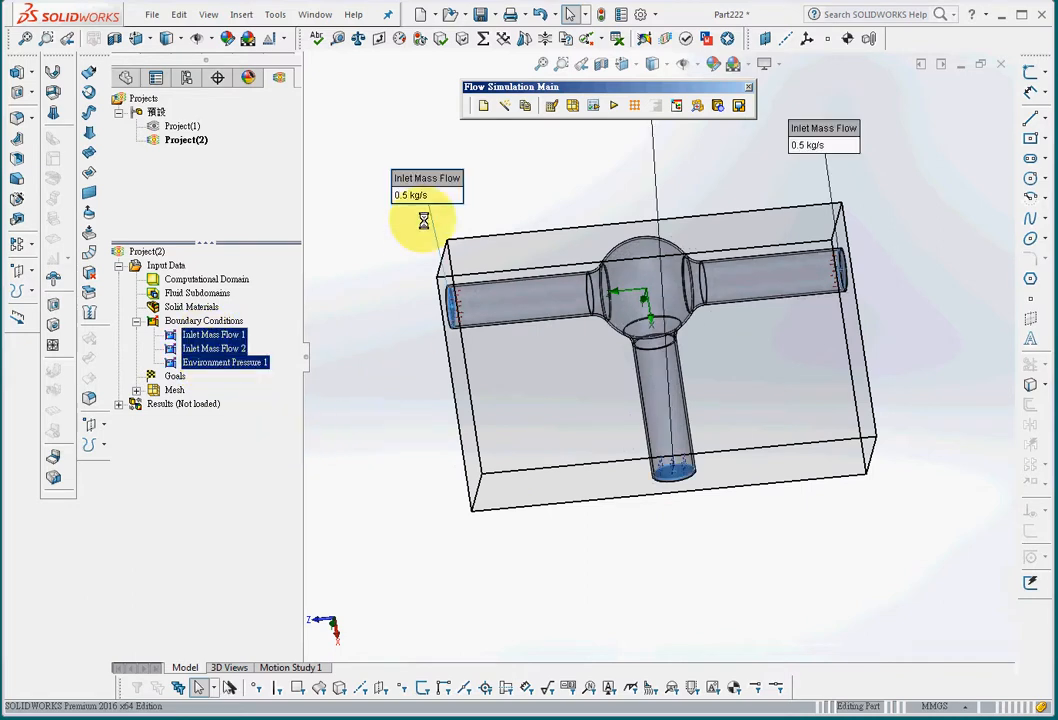
left_click_drag(427, 182, 432, 170)
left_click_drag(837, 128, 849, 130)
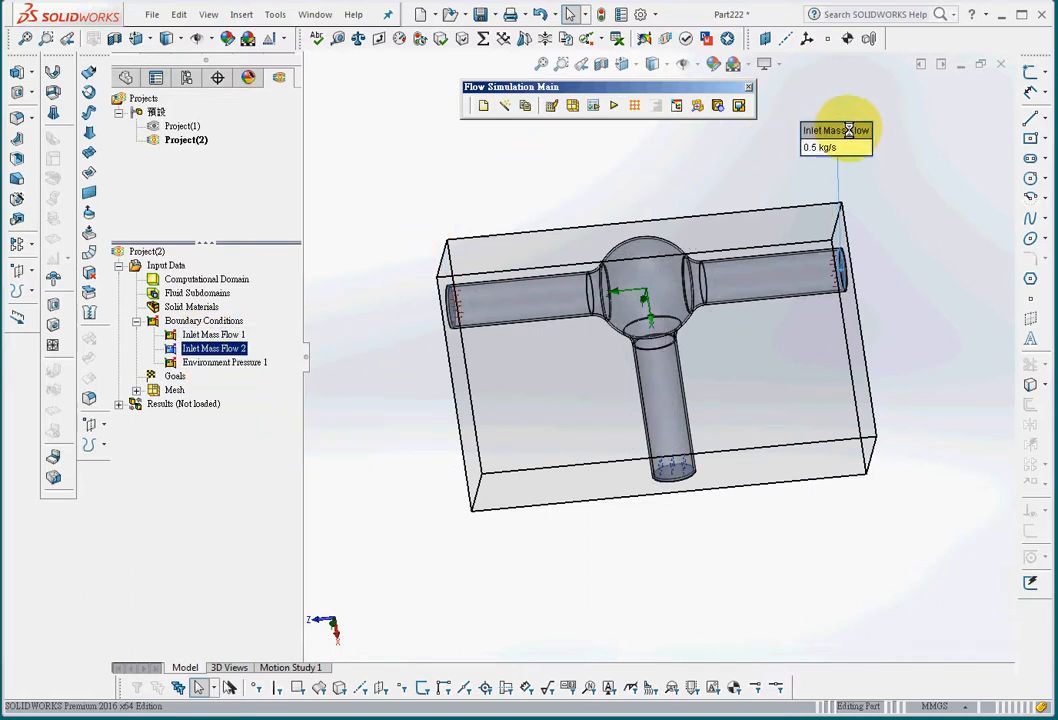
Reselect the boundary conditions to show their callouts together and move the Environment Pressure callout below the vertical pipe.
left_click(205, 335)
left_click(200, 349, "shift")
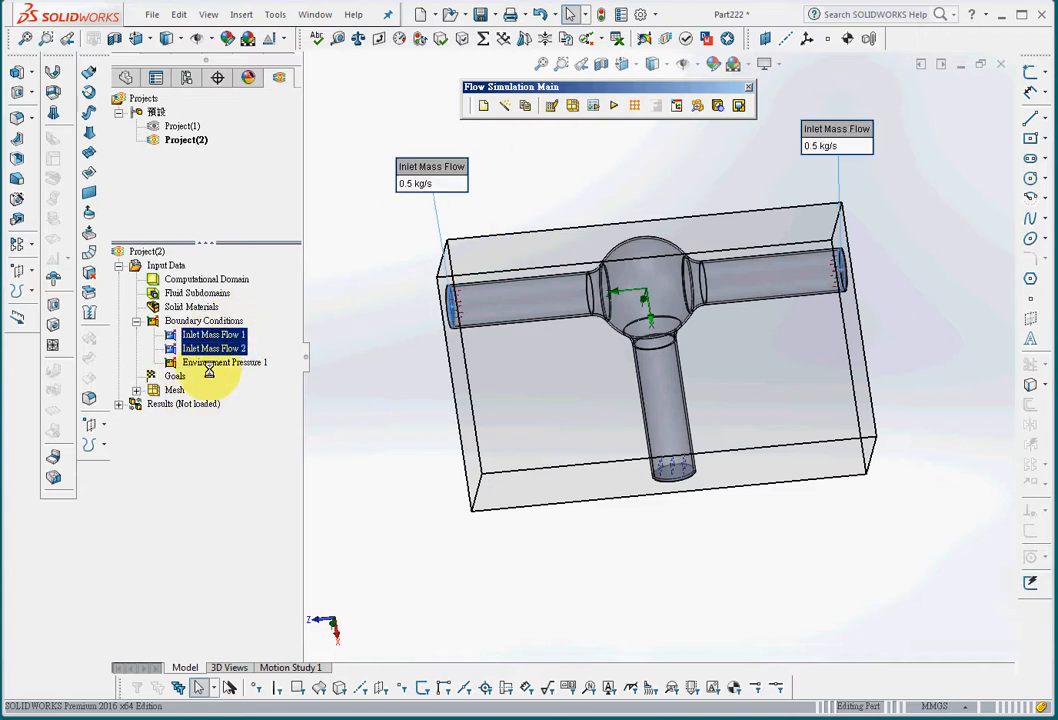
left_click_drag(654, 88, 677, 566)
left_click_drag(605, 140, 607, 103)
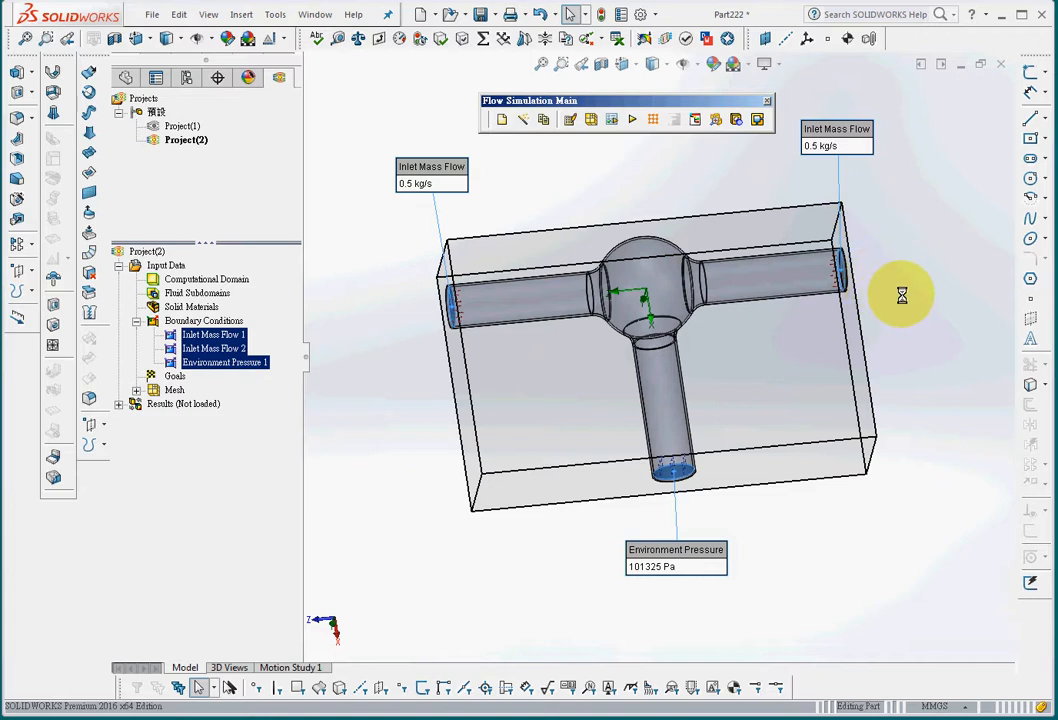
Move the Environment Pressure callout closer to the vertical pipe's end and deselect the boundary conditions to hide their callouts.
left_click_drag(713, 555, 713, 530)
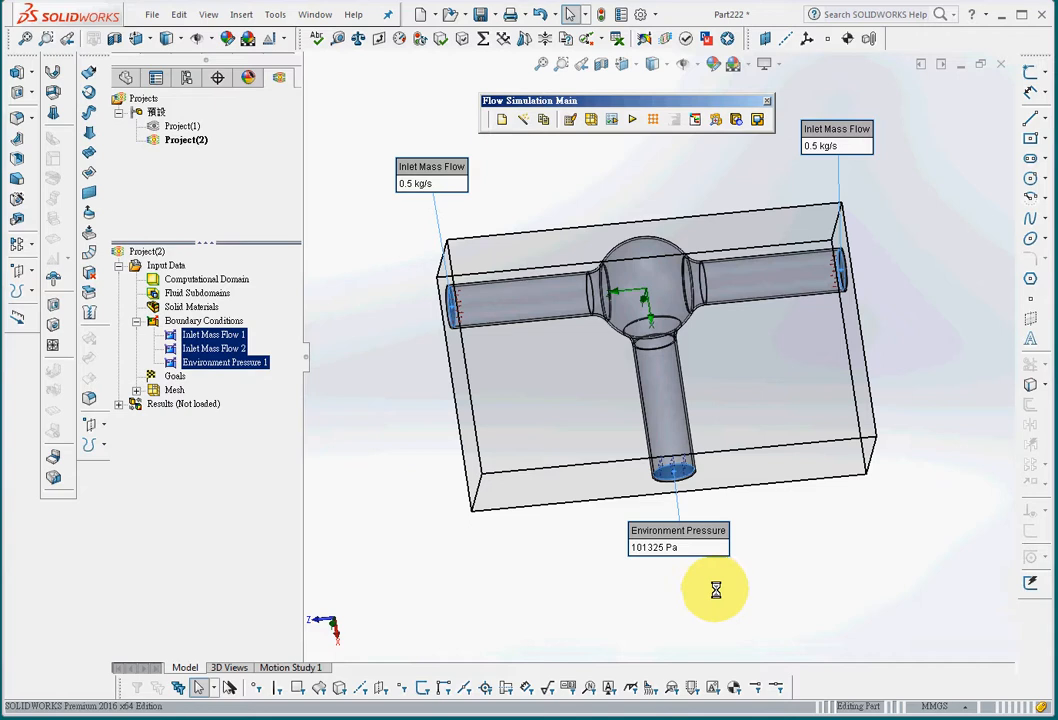
left_click(404, 528)
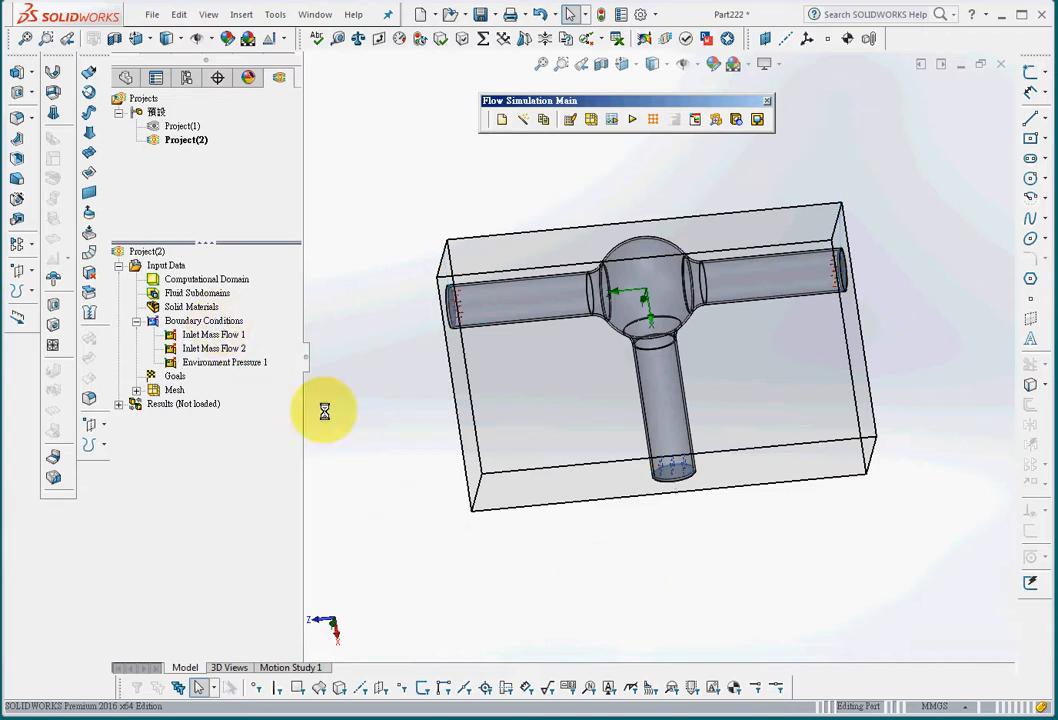
Add global goals for average Static Pressure, Temperature (Fluid), Velocity and Temperature (Solid).
right_click(170, 378)
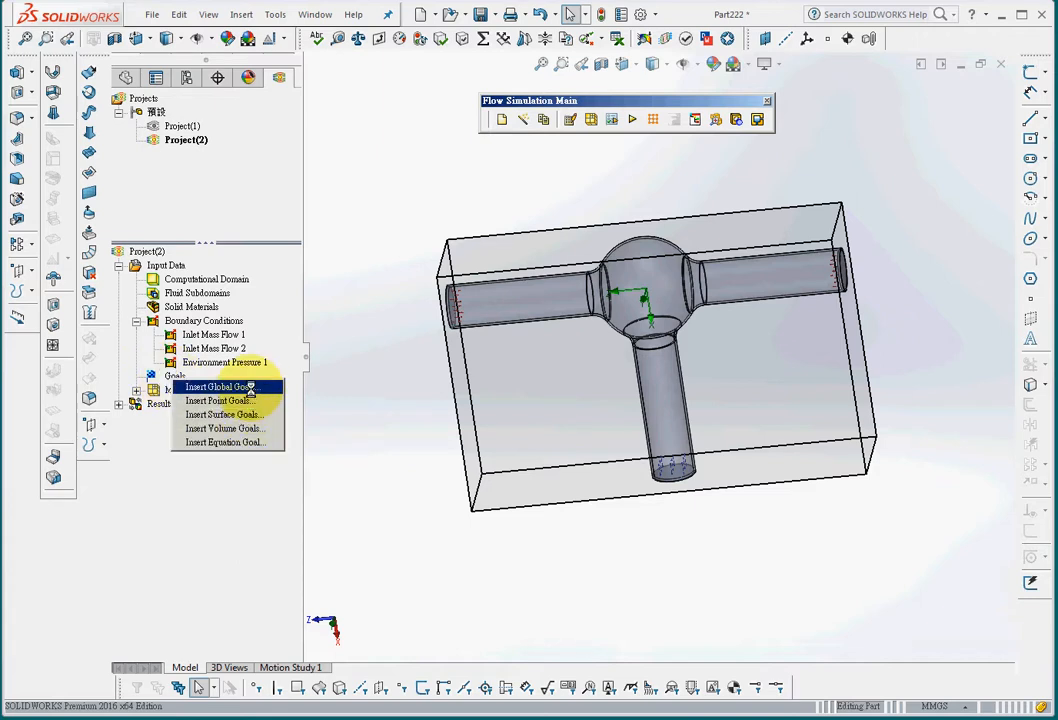
left_click(249, 388)
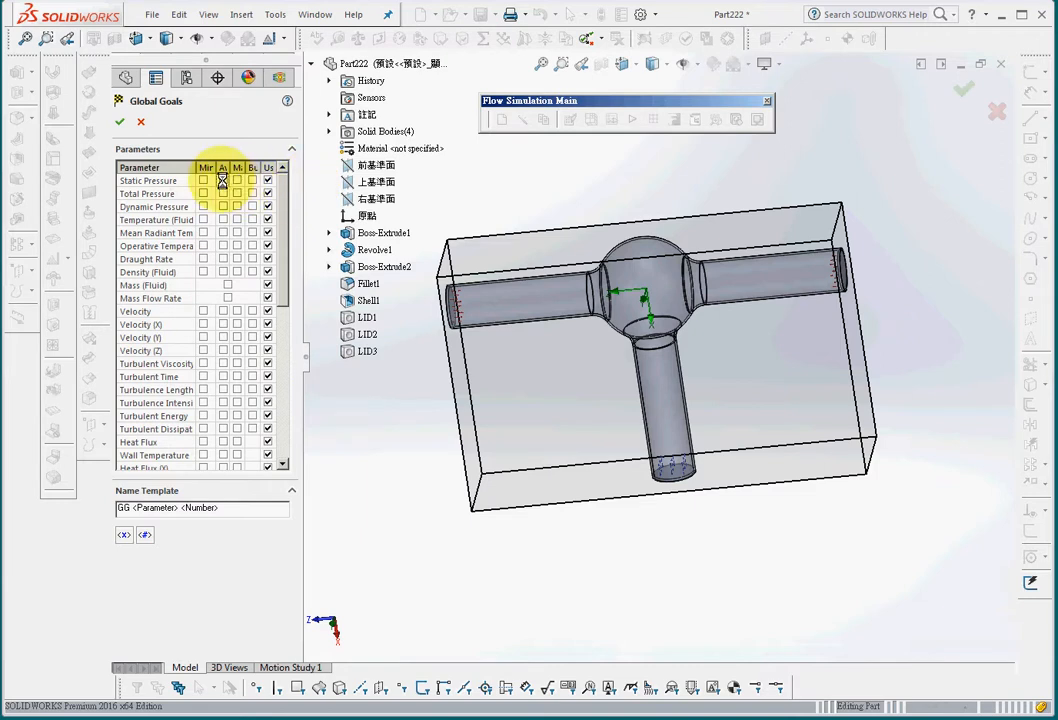
left_click(222, 180)
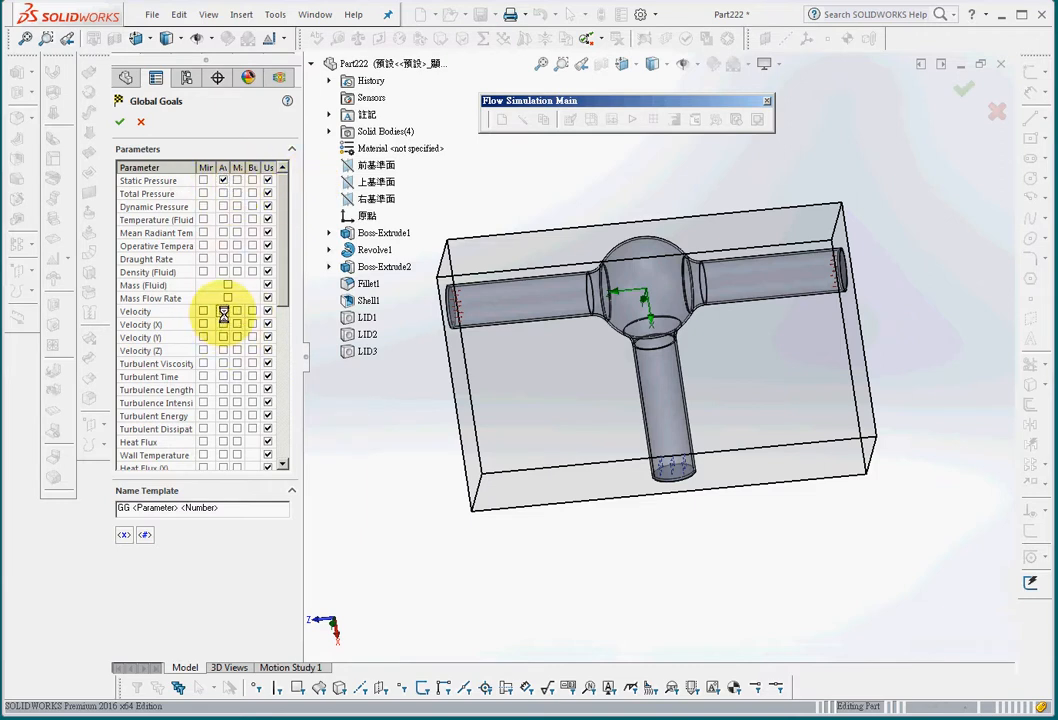
left_click(223, 311)
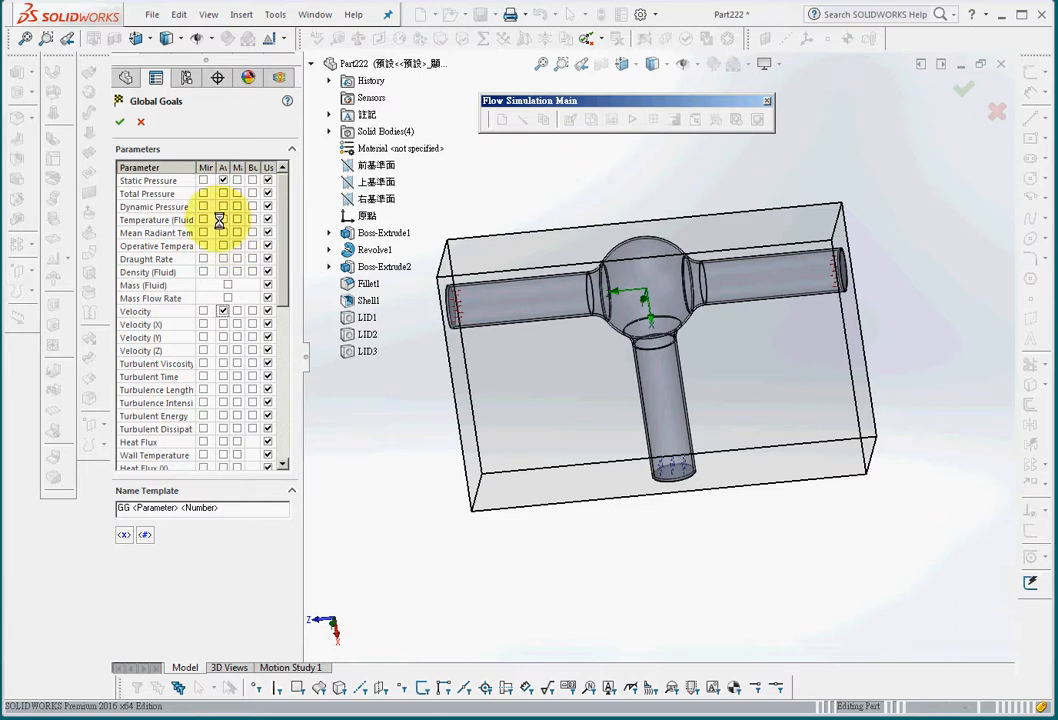
left_click(222, 219)
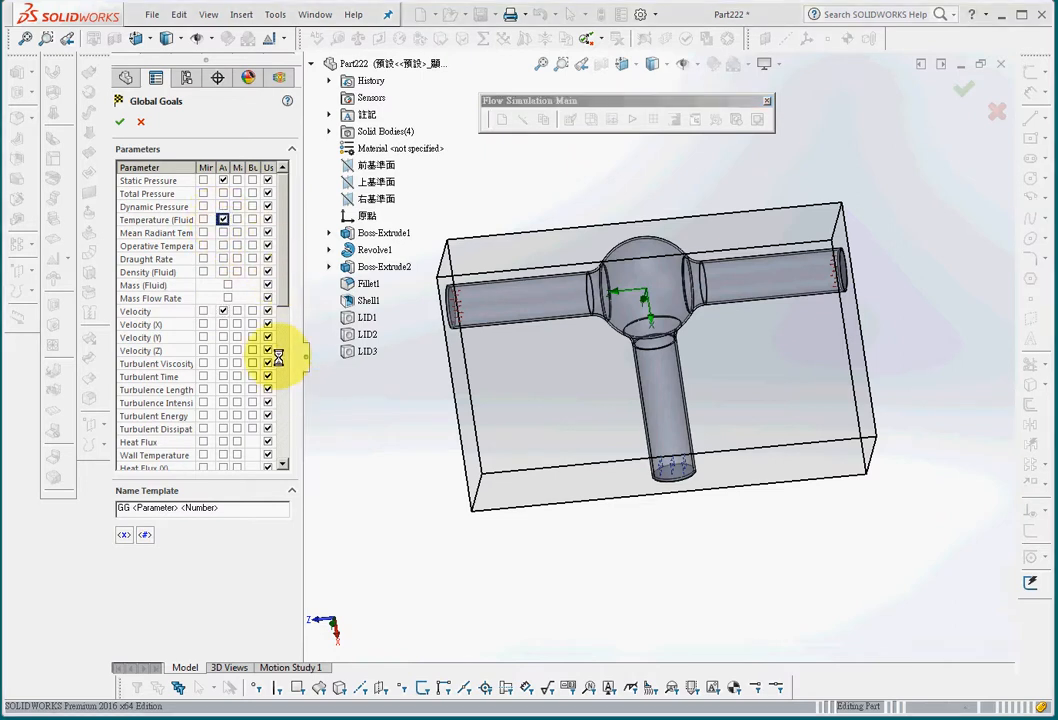
left_click_drag(283, 295, 283, 460)
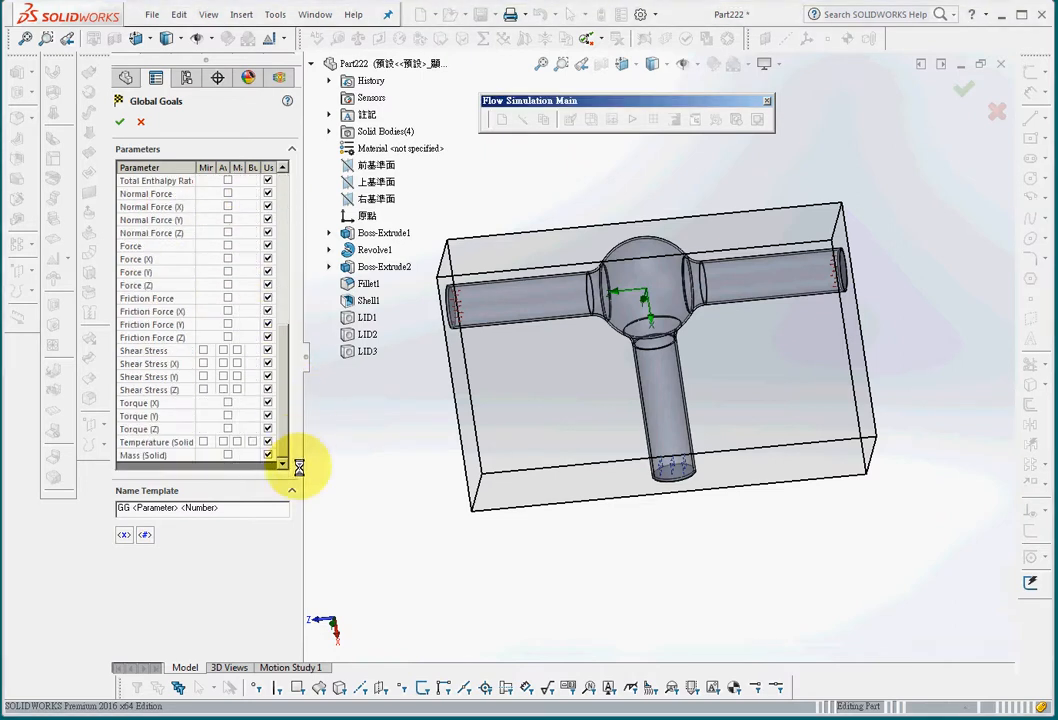
left_click(222, 441)
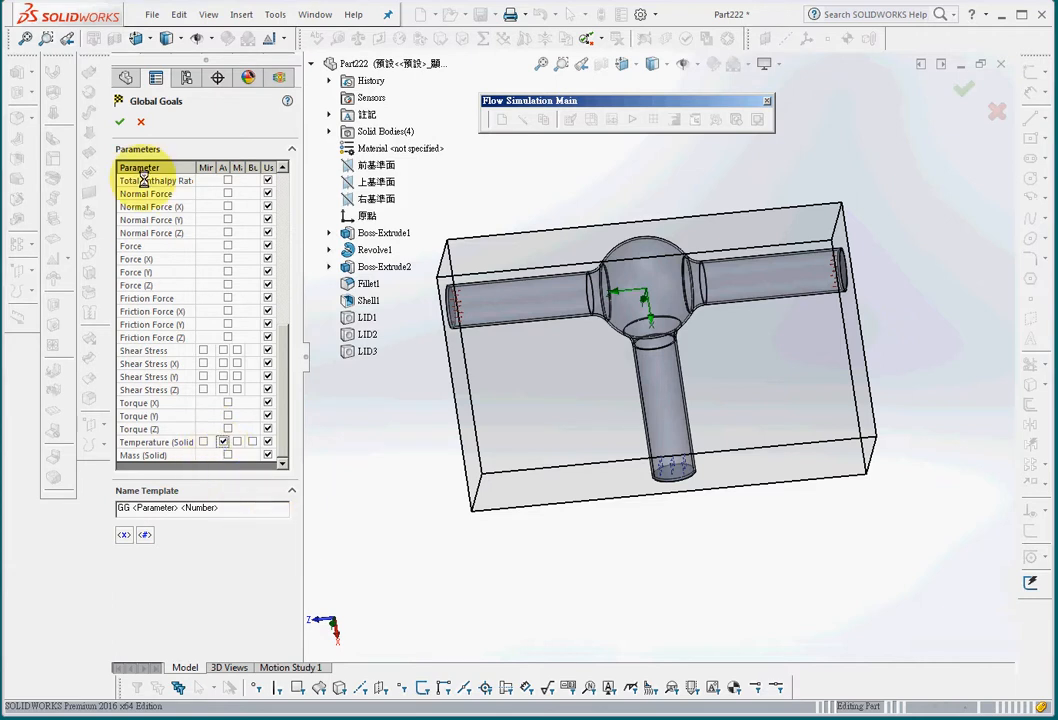
left_click_drag(281, 382, 283, 210)
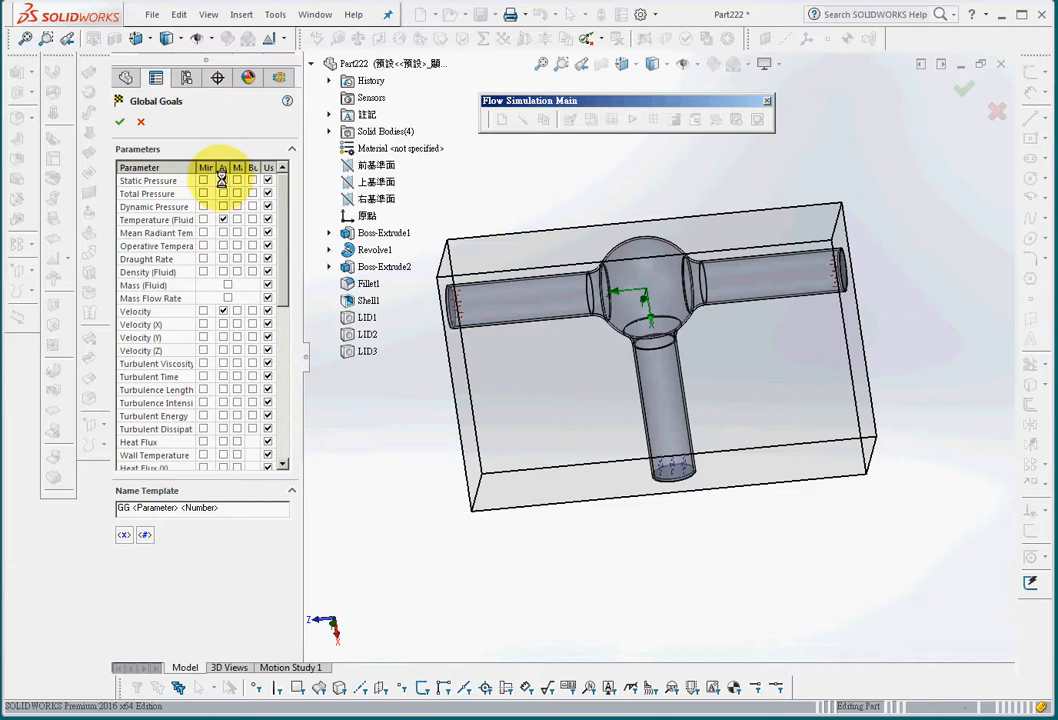
left_click(222, 180)
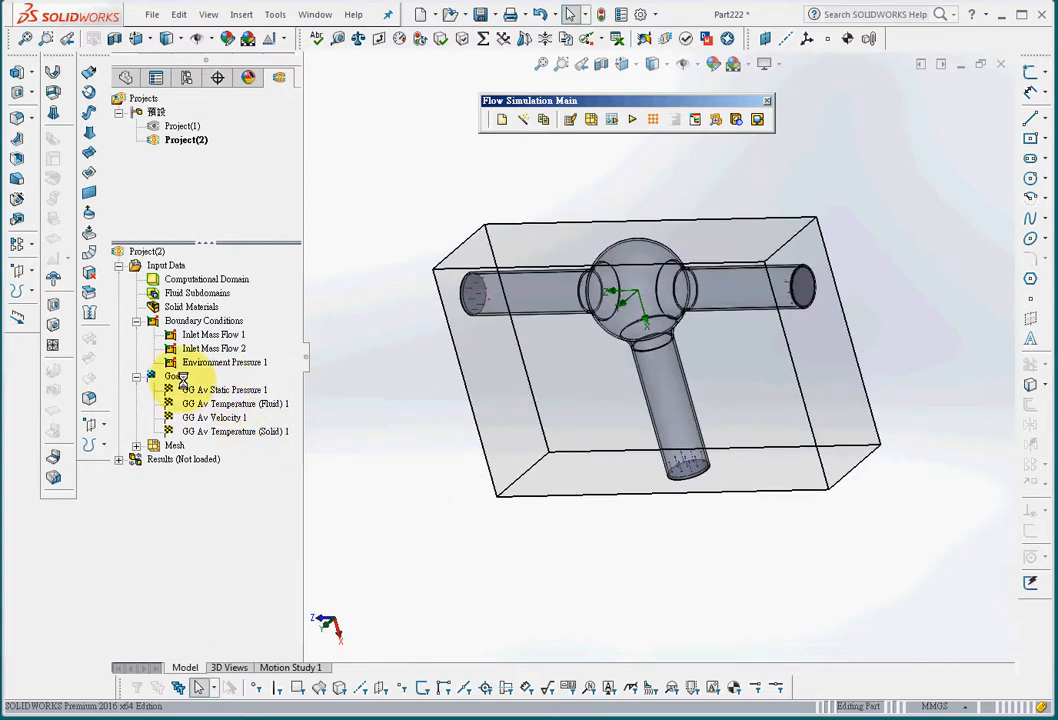
Add surface goals for average Static Pressure and average Velocity on the LID1 and LID2 faces of the horizontal pipe.
right_click(176, 376)
left_click(235, 416)
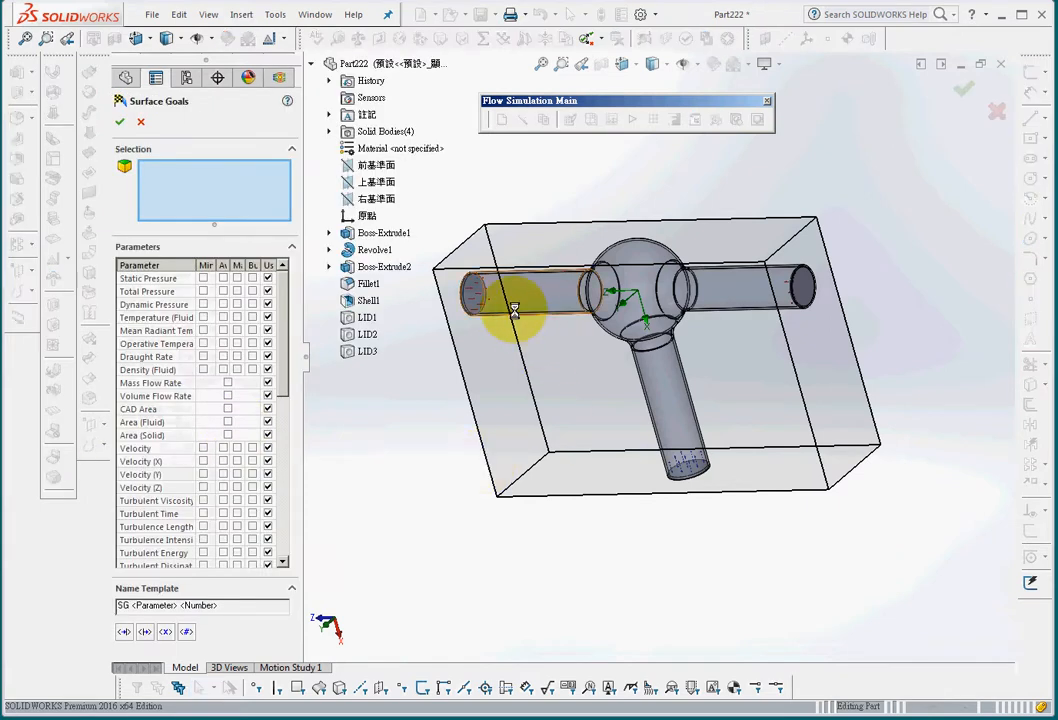
left_click(475, 299)
middle_click_drag(560, 493, 652, 475)
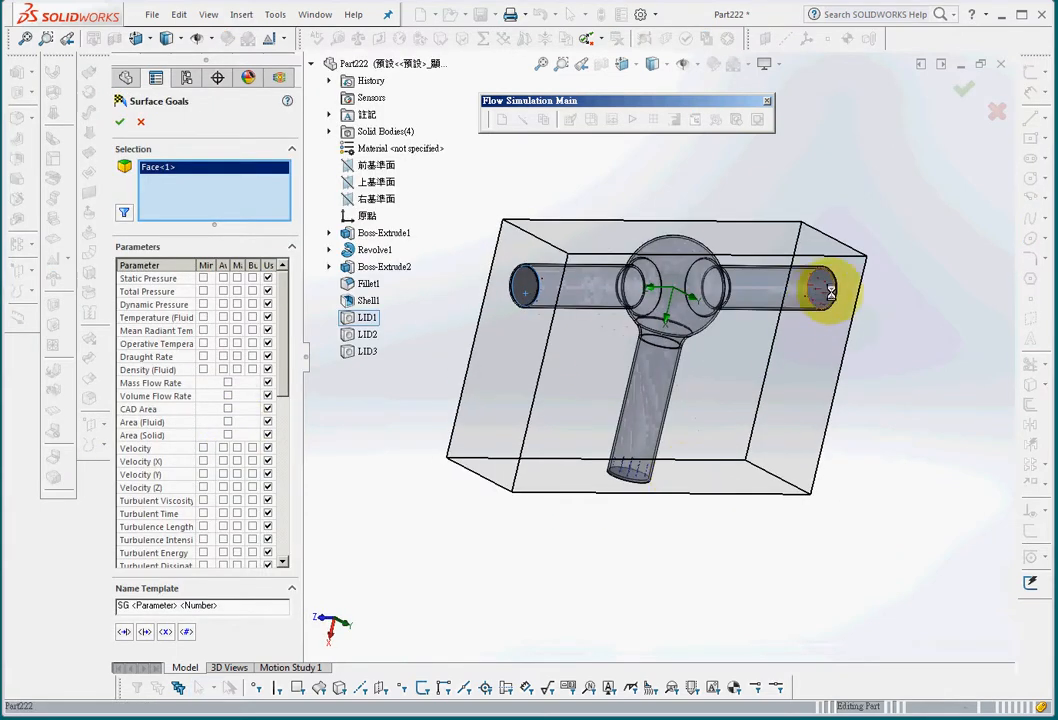
left_click(829, 291)
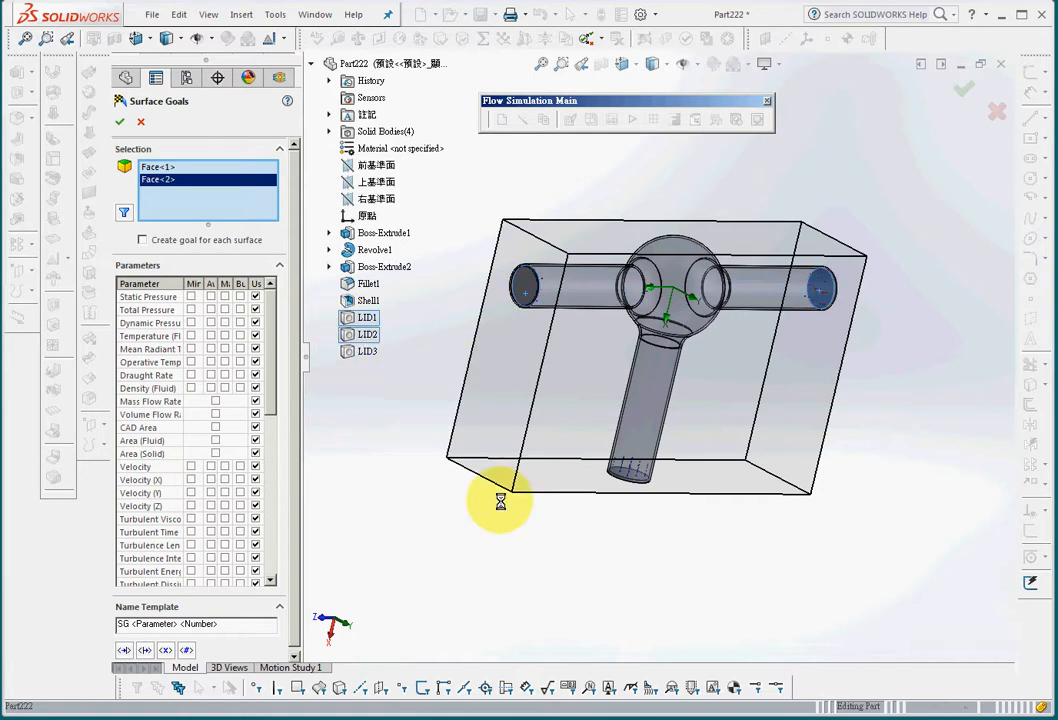
middle_click_drag(534, 524, 455, 531)
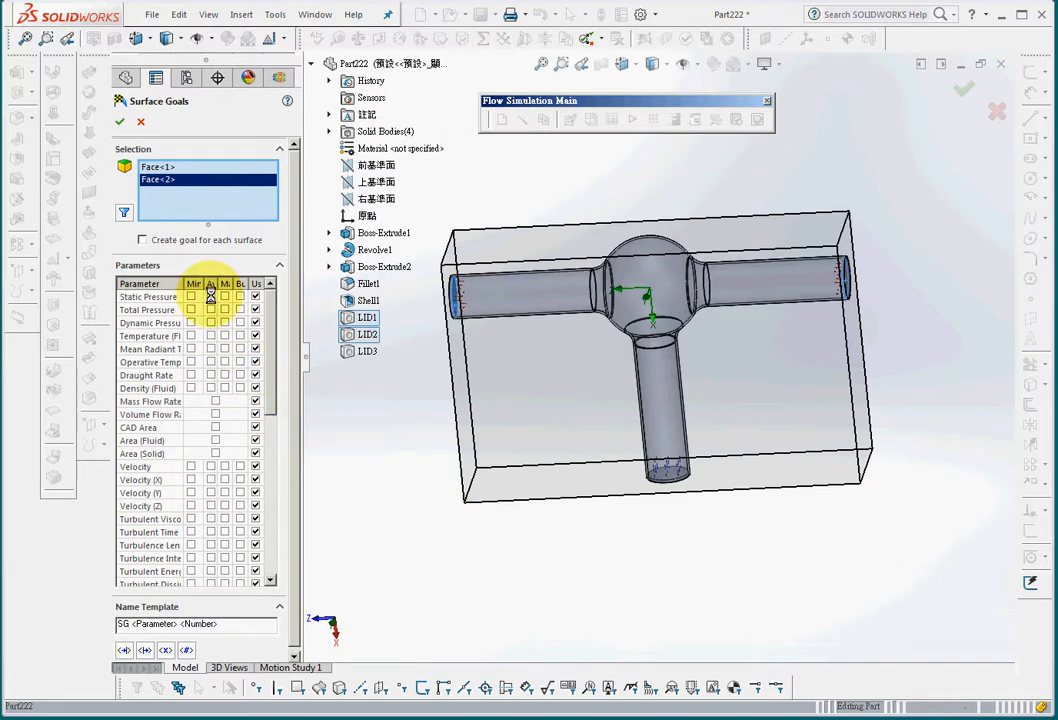
left_click(210, 296)
left_click(211, 466)
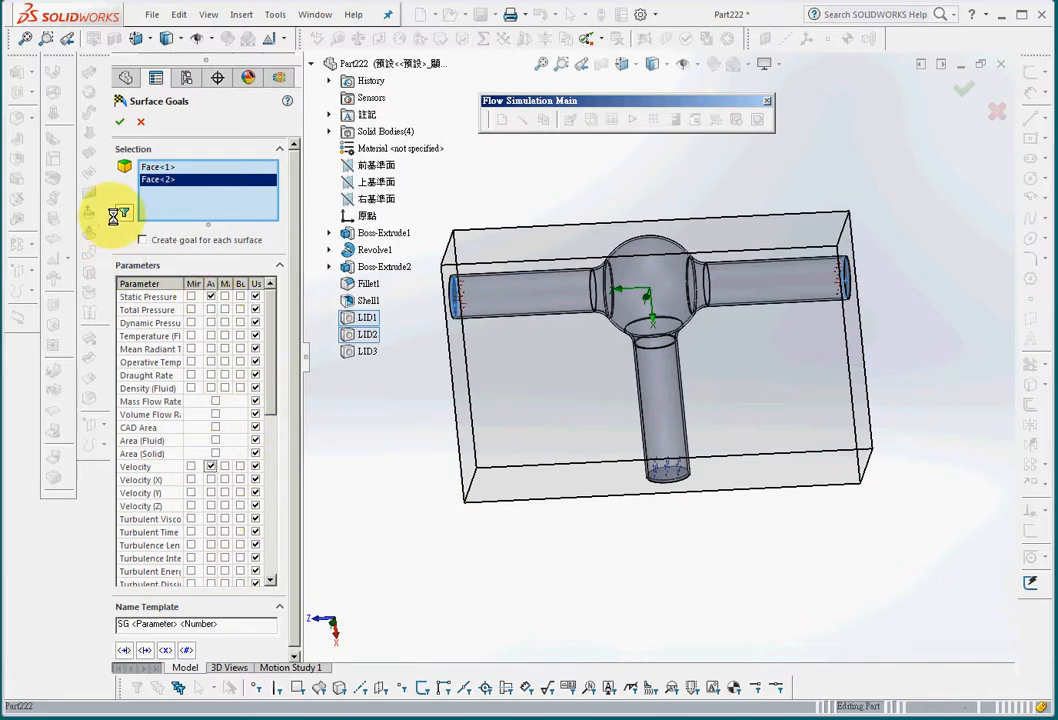
left_click(119, 121)
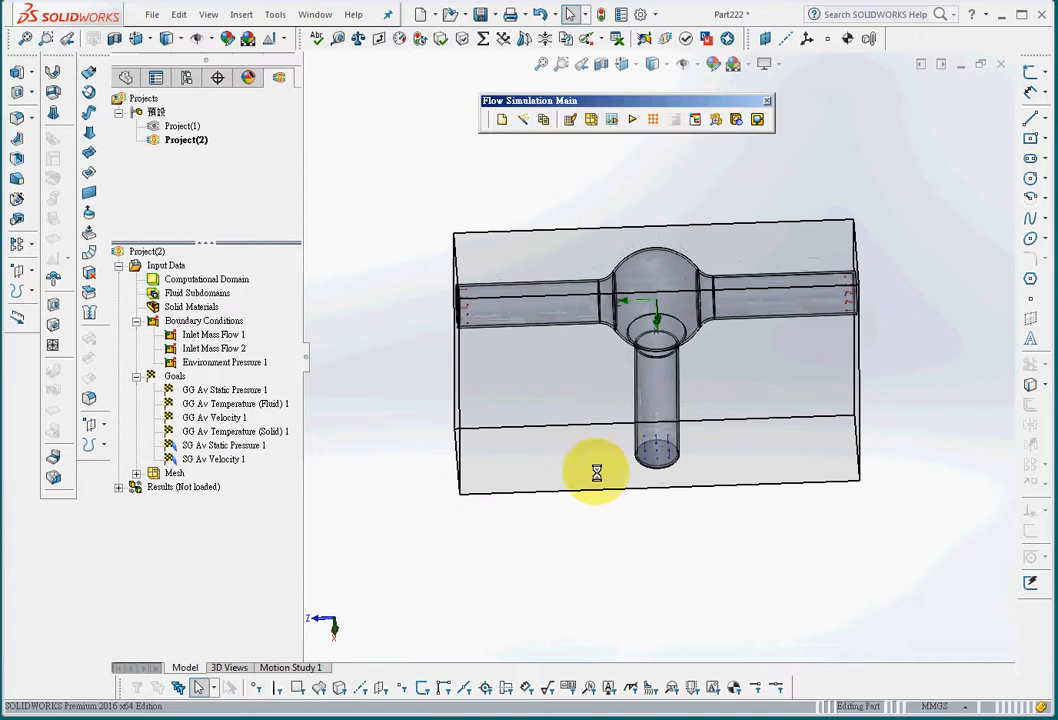
Add a surface goal for average Velocity on the LID3 face at the vertical pipe's outlet.
left_click(656, 455)
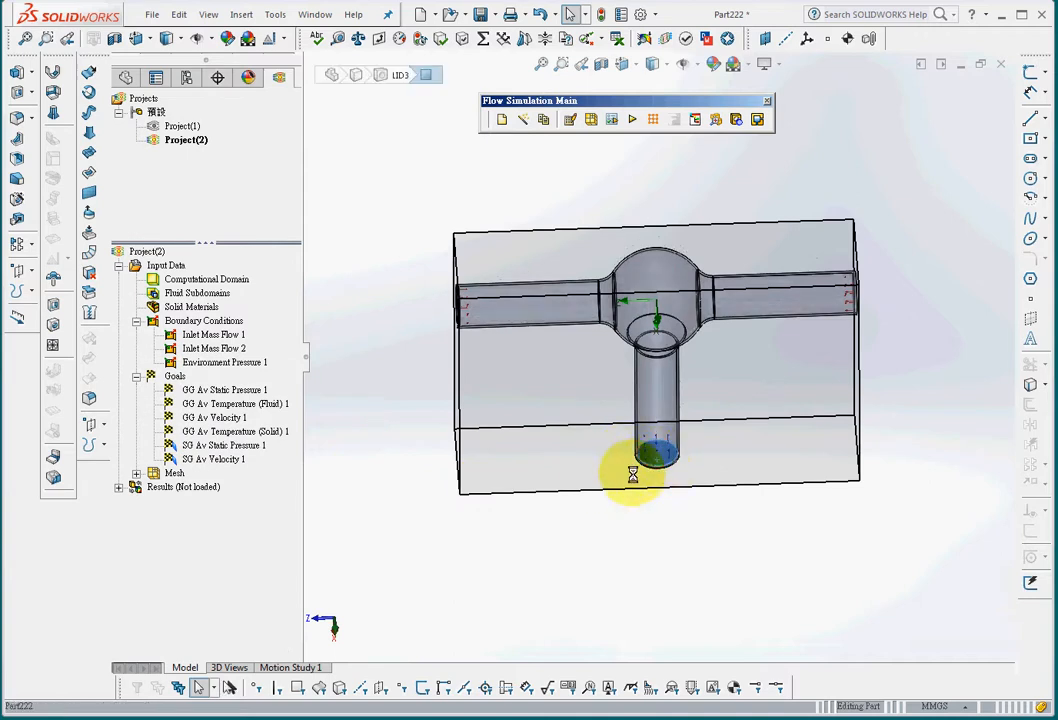
right_click(176, 376)
left_click(228, 417)
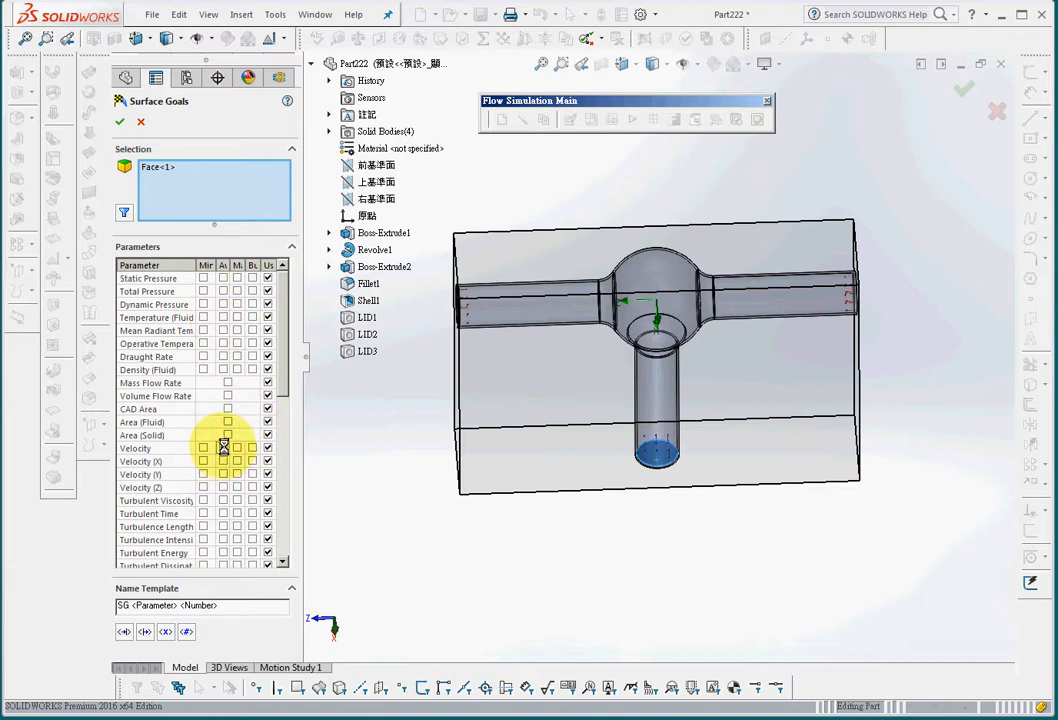
left_click(119, 121)
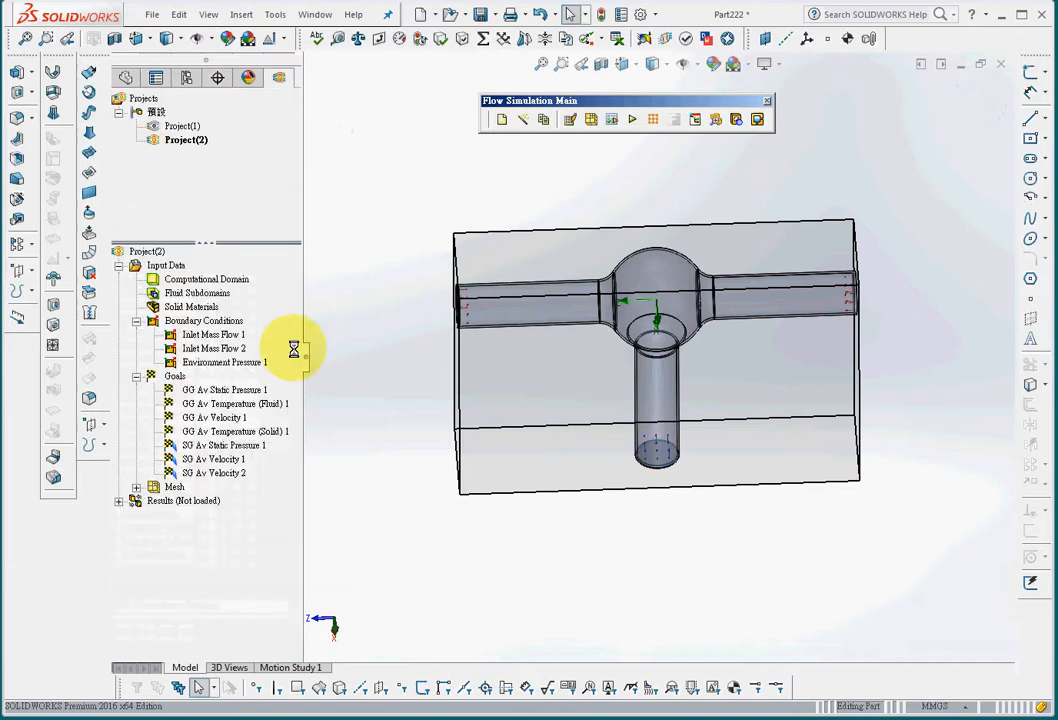
Run a new calculation of Project(2) on this computer with 8 CPUs and results loaded after it finishes.
middle_click_drag(393, 510, 413, 435)
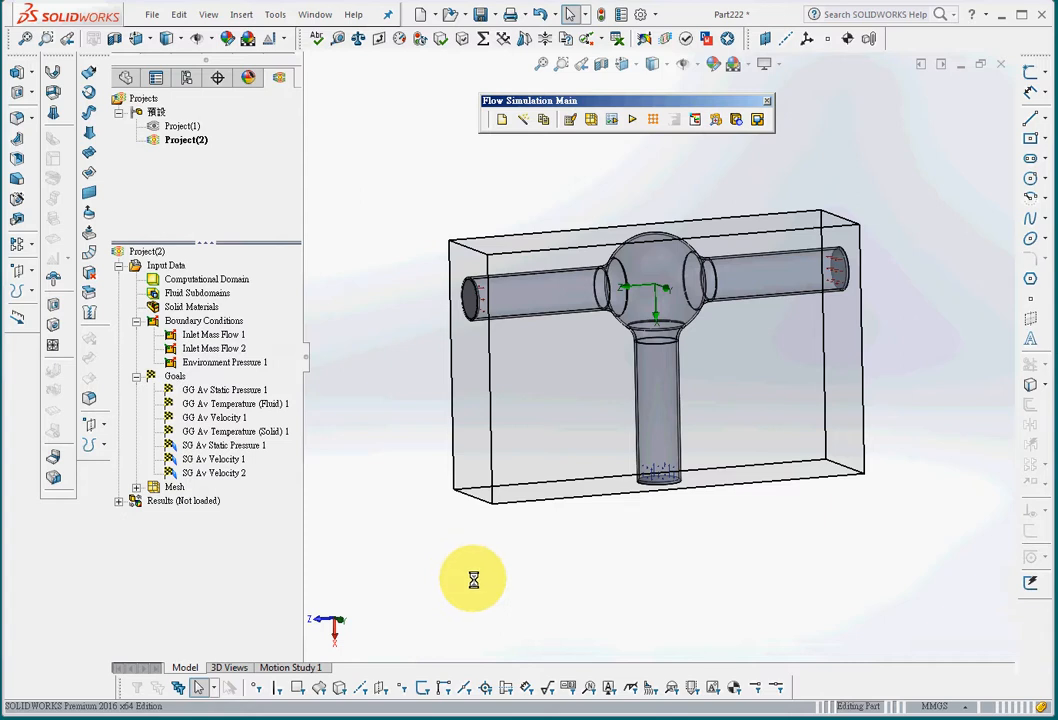
middle_click_drag(473, 577, 524, 536)
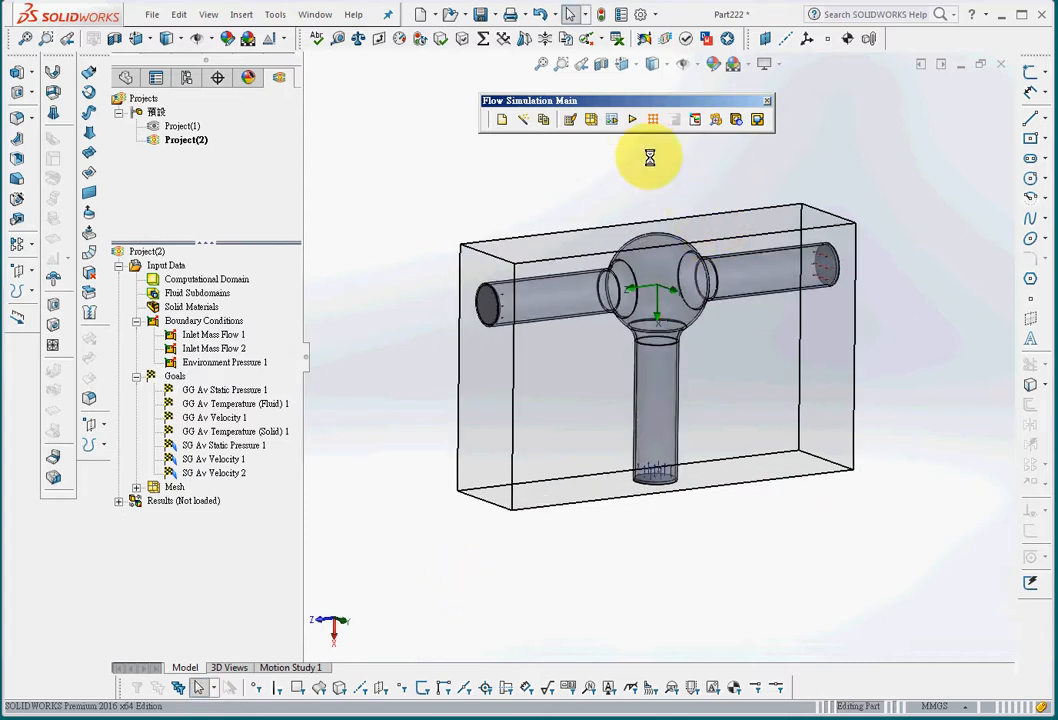
left_click(631, 119)
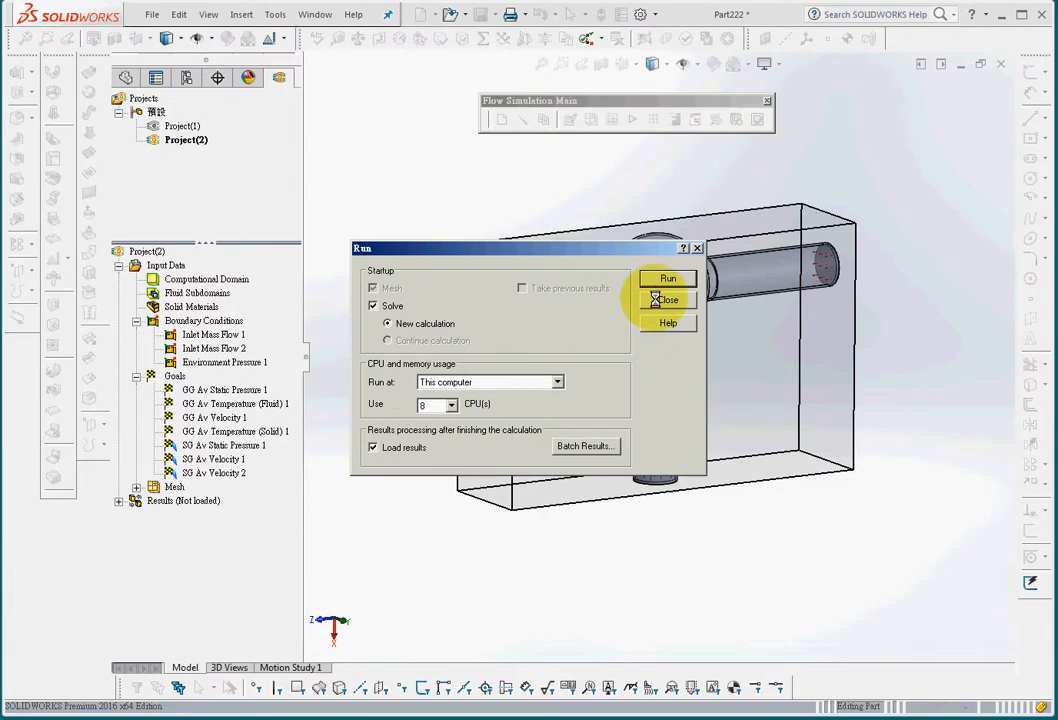
left_click(664, 279)
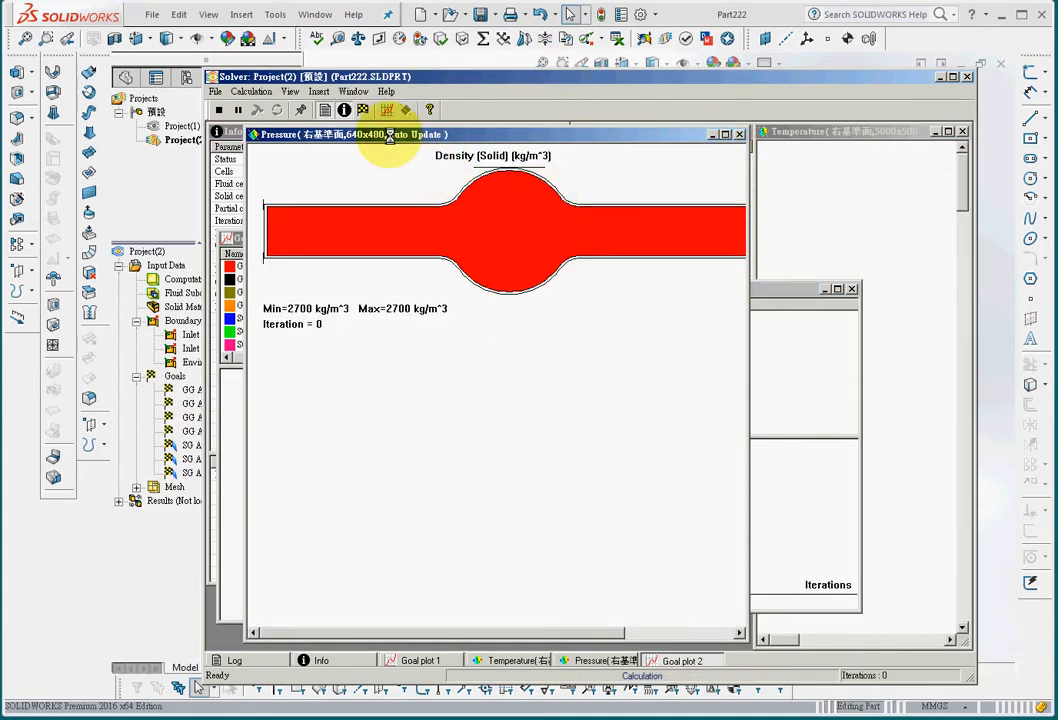
Insert a goal plot in the solver containing all global and surface goals, keeping the caption Goal plot 3.
left_click(390, 110)
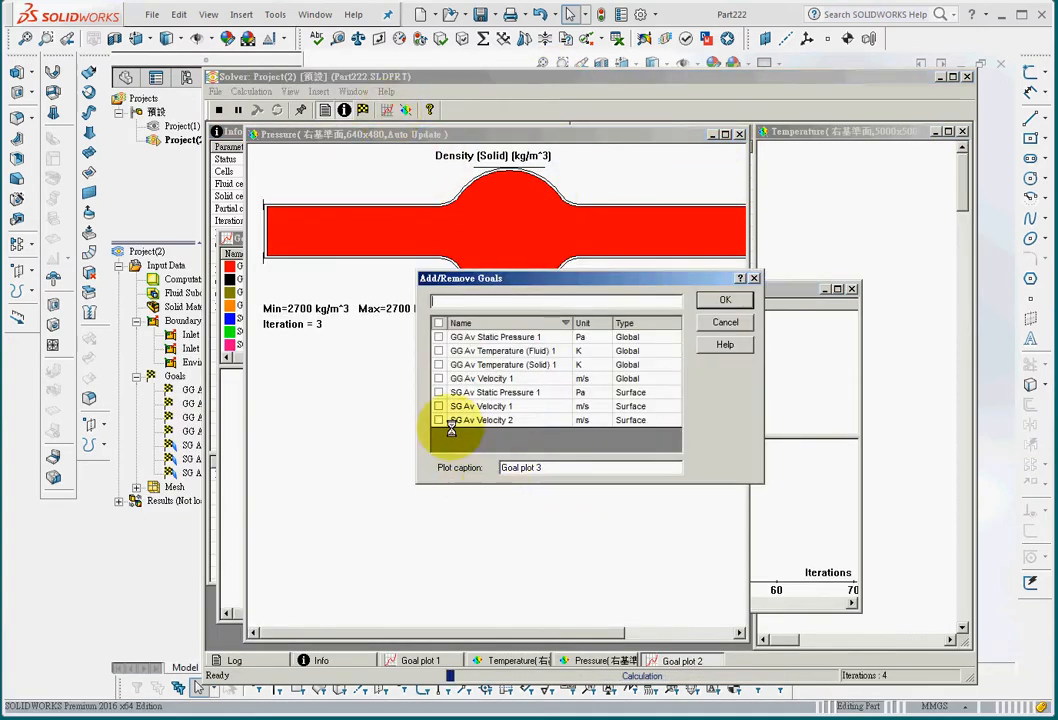
left_click(438, 323)
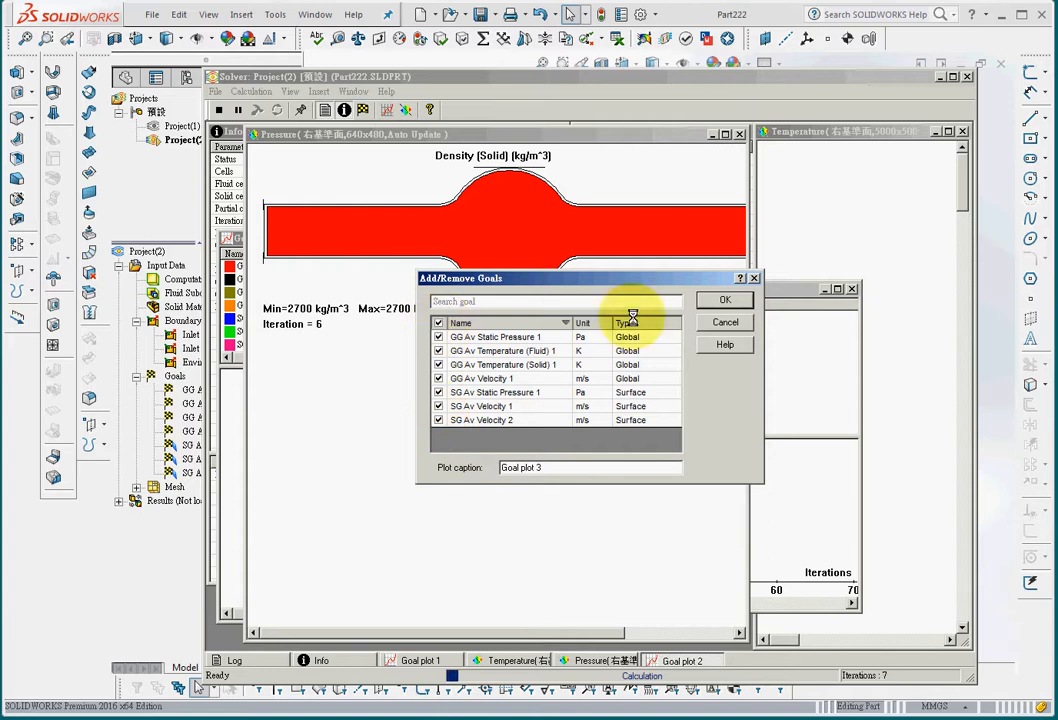
left_click(724, 300)
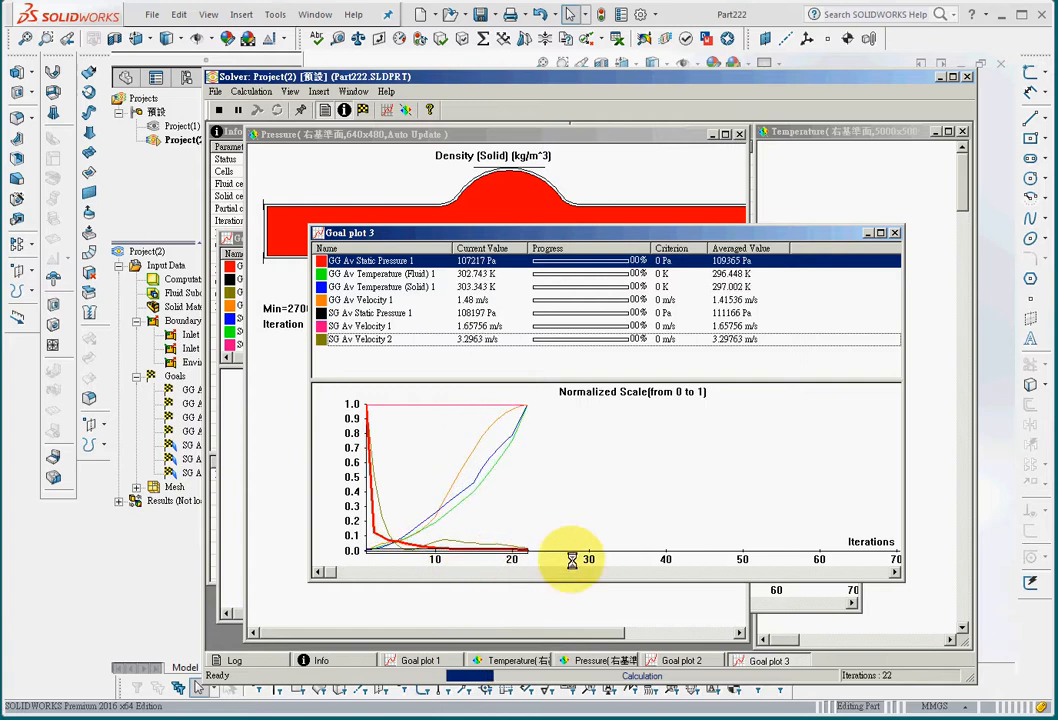
Bring the Pressure preview forward and review its plane definition, settings and image attributes, cancelling without applying changes.
left_click(681, 177)
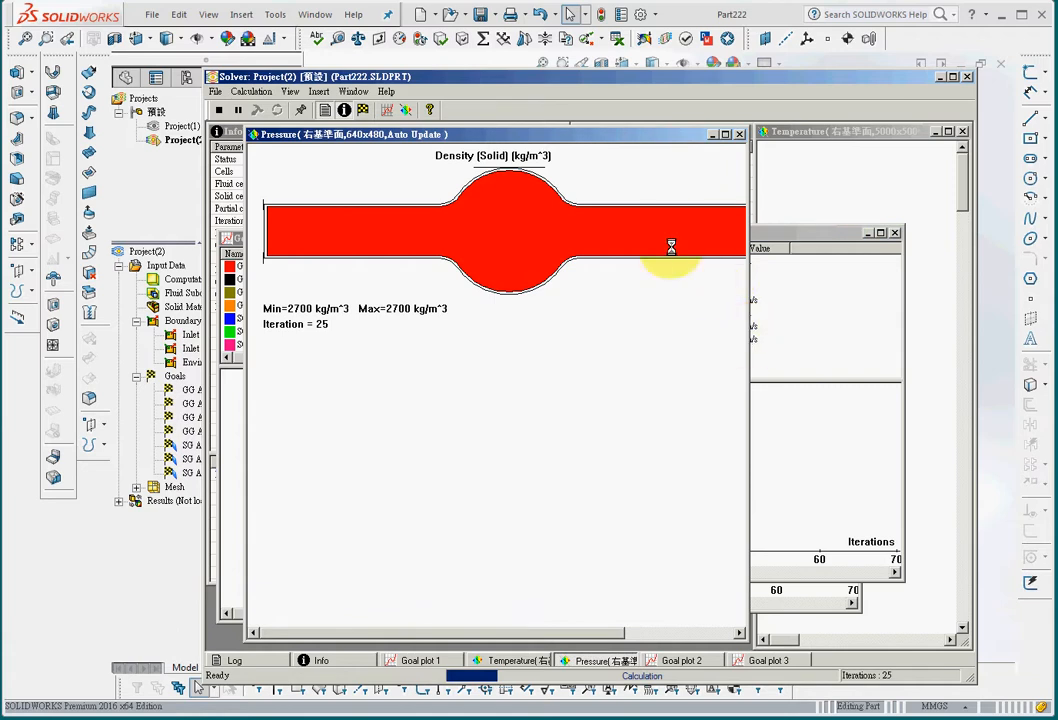
right_click(563, 333)
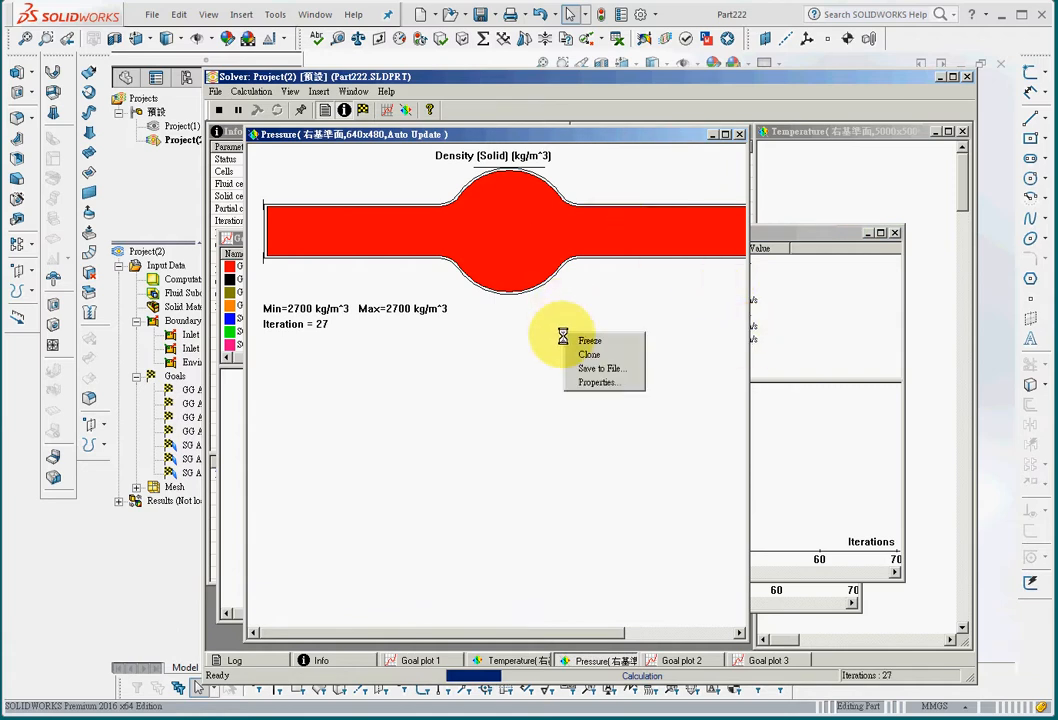
left_click(602, 383)
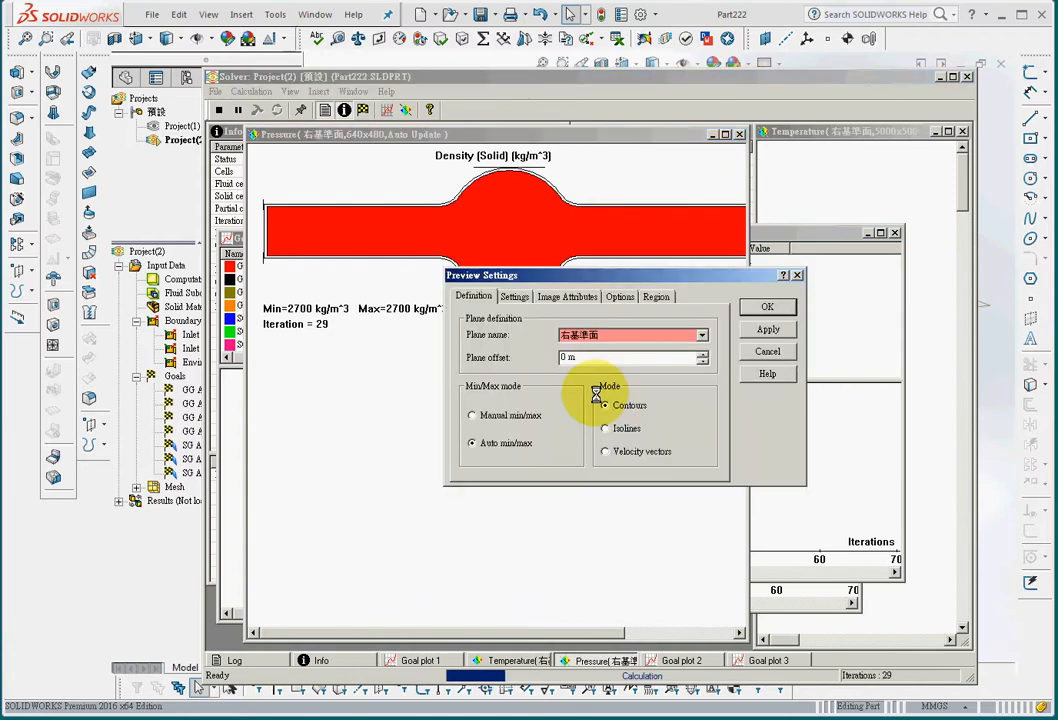
left_click(514, 297)
left_click(594, 335)
left_click(566, 297)
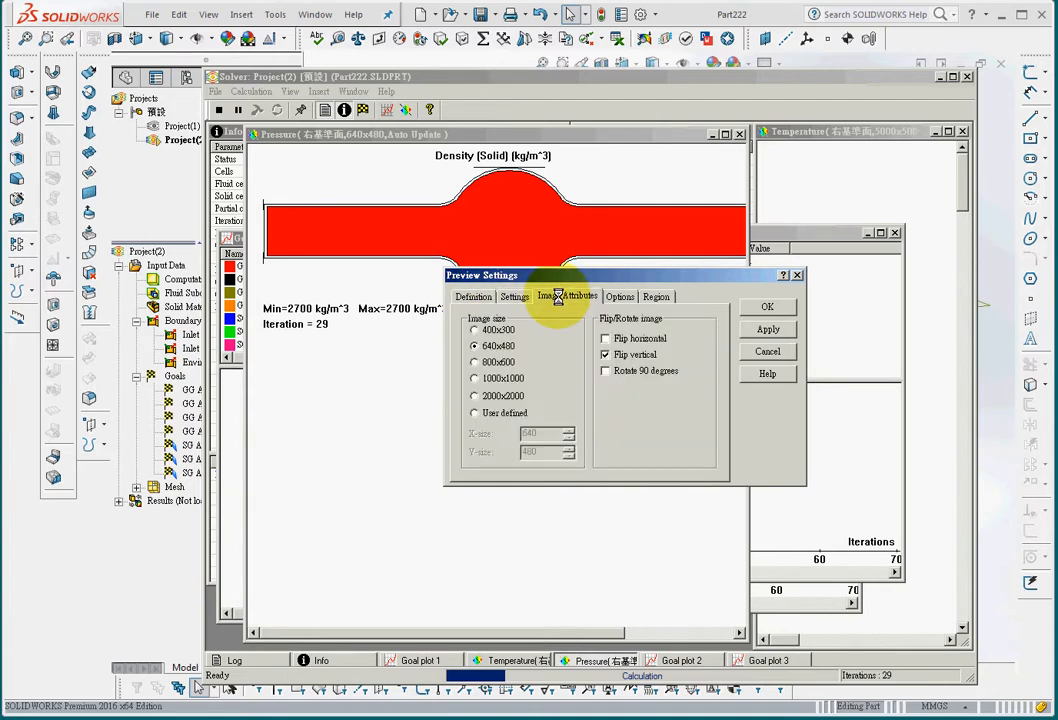
left_click(473, 297)
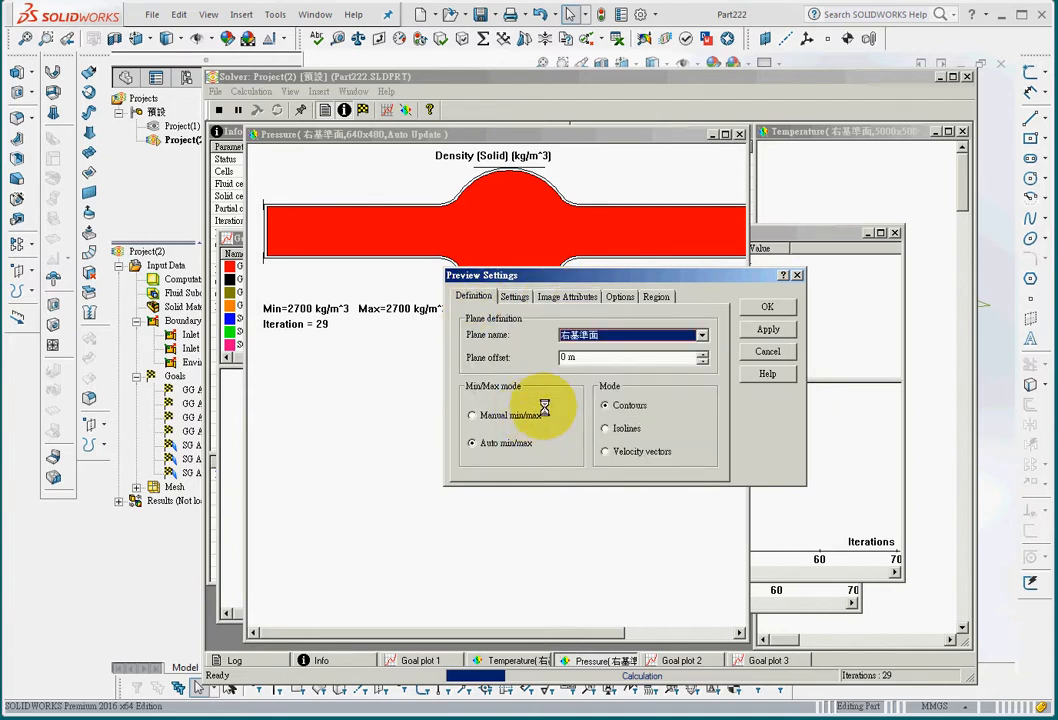
left_click(767, 352)
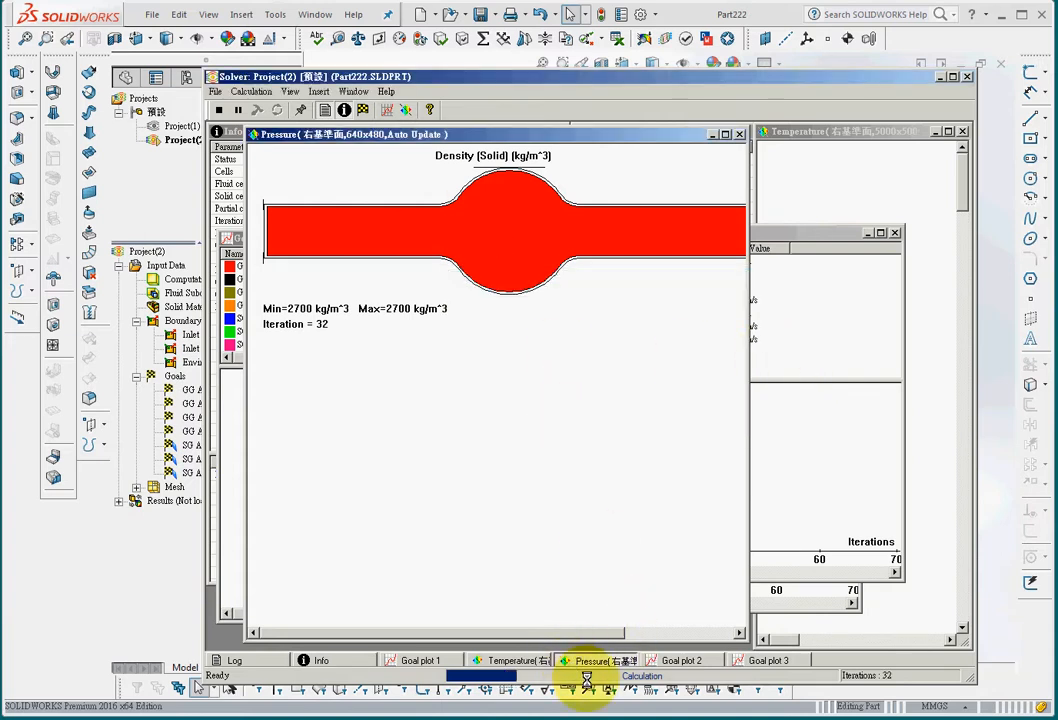
Change the parameter displayed in the solver's Density (Solid) preview to Temperature and apply it.
right_click(404, 341)
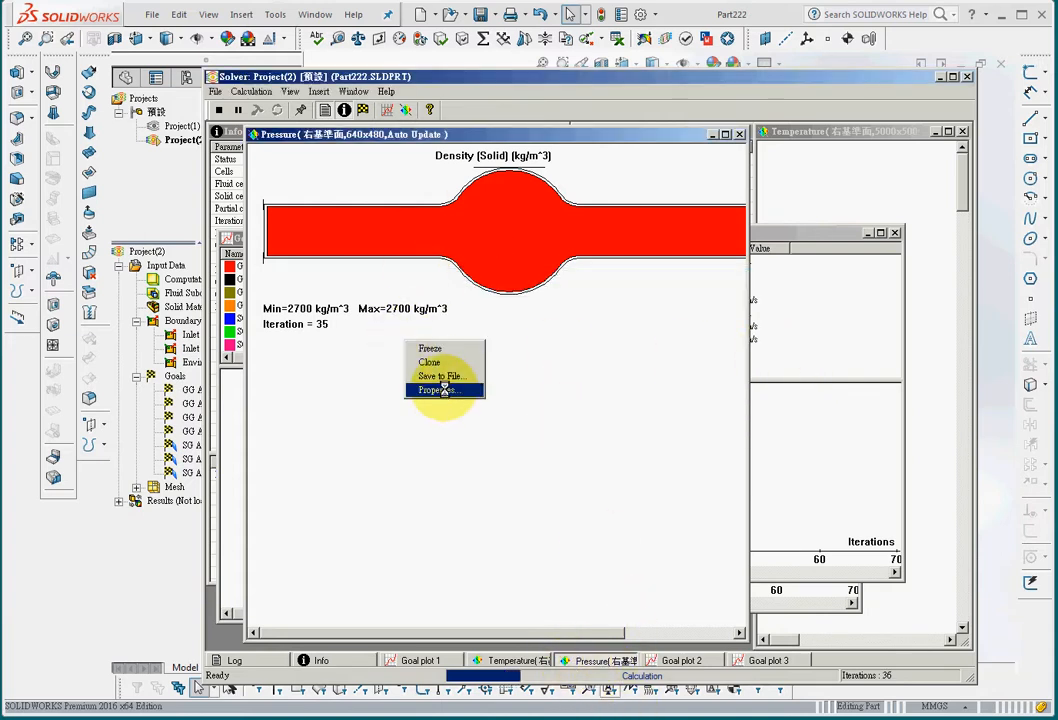
left_click(446, 390)
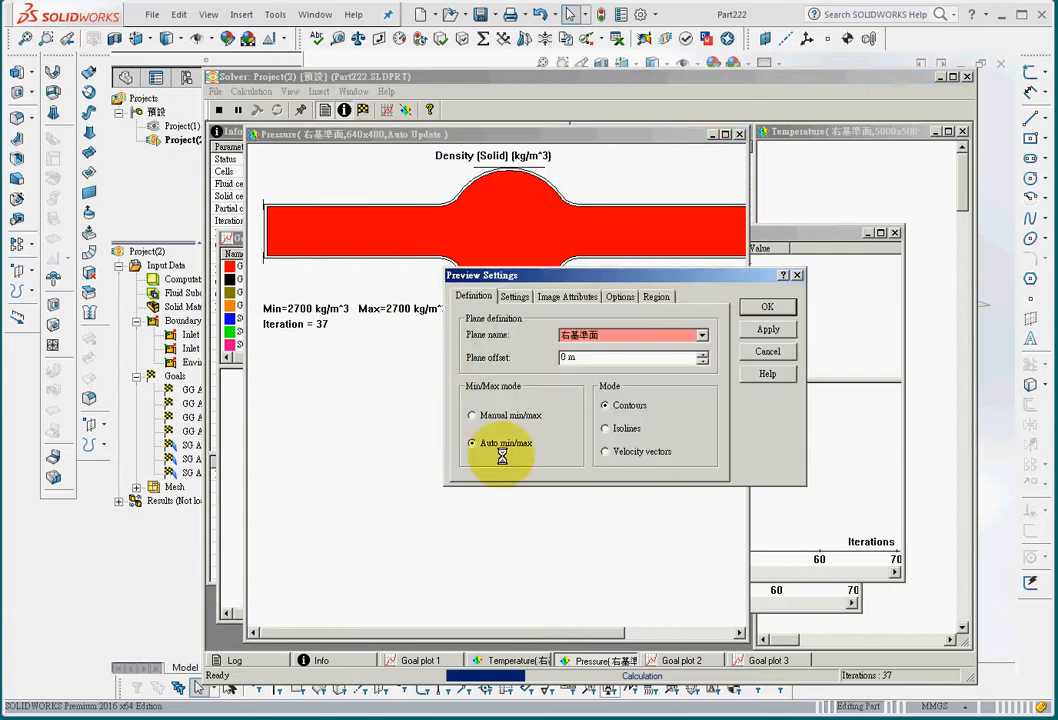
left_click(514, 297)
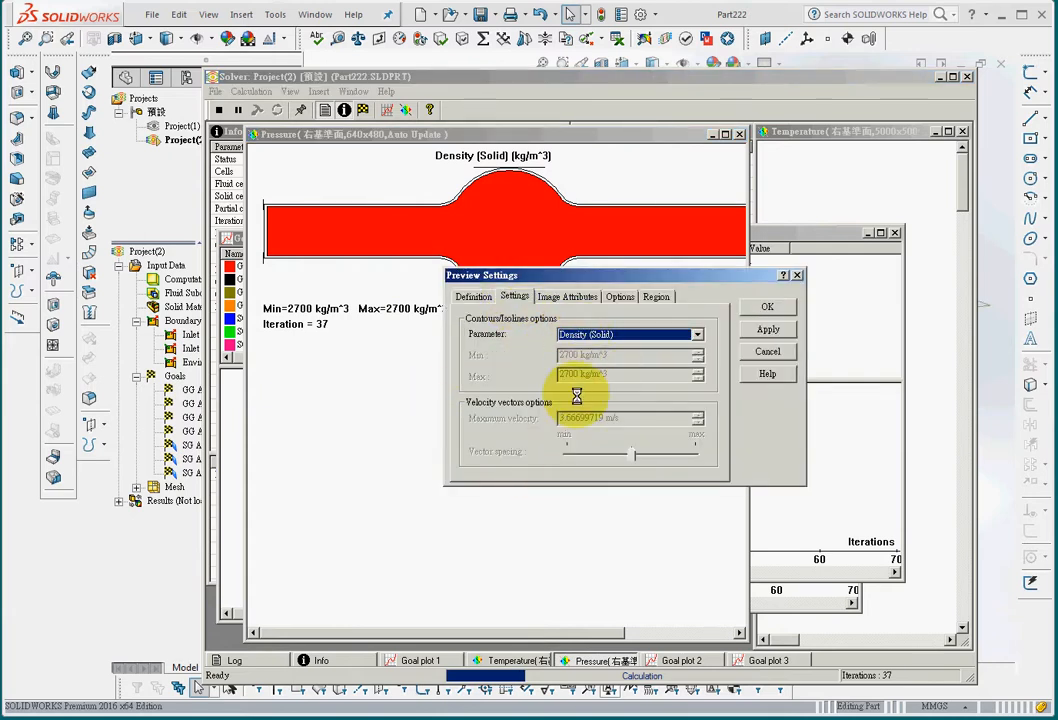
left_click(576, 336)
left_click(582, 375)
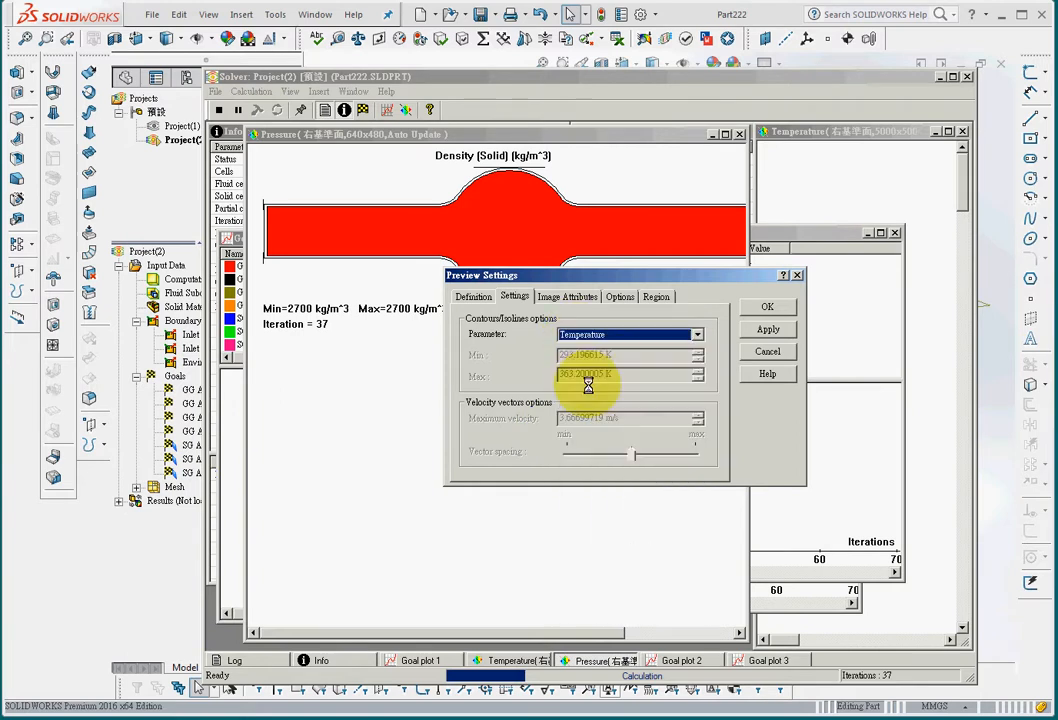
left_click(764, 330)
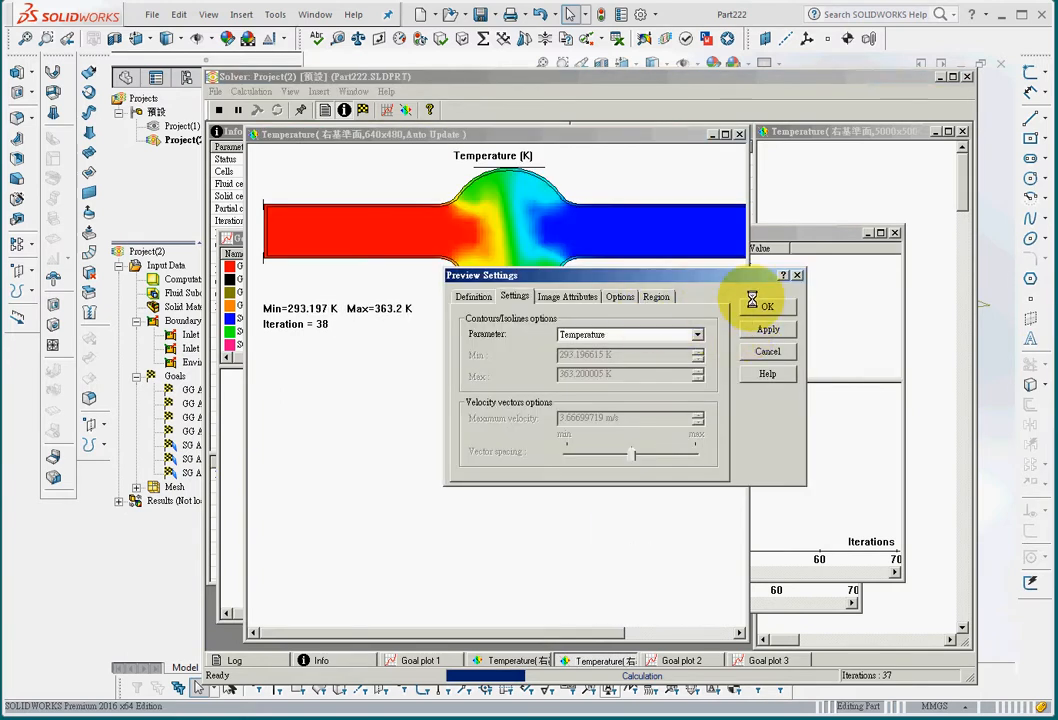
left_click(795, 274)
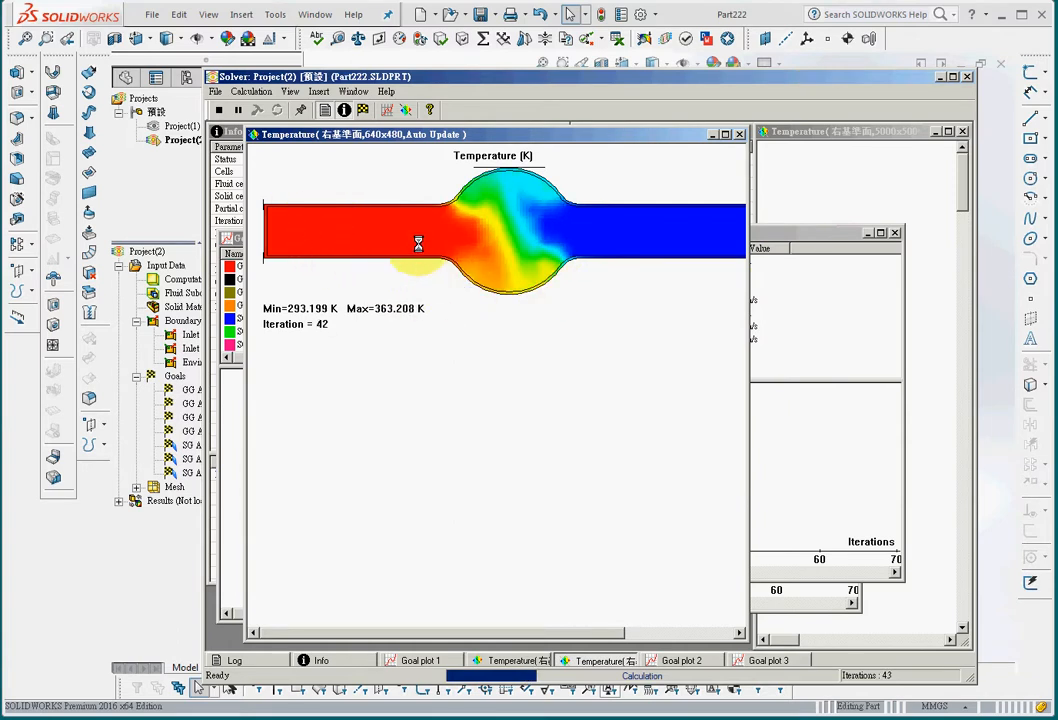
Set the plane of the 640x480 Temperature preview to 上基準面.
right_click(518, 265)
left_click(553, 313)
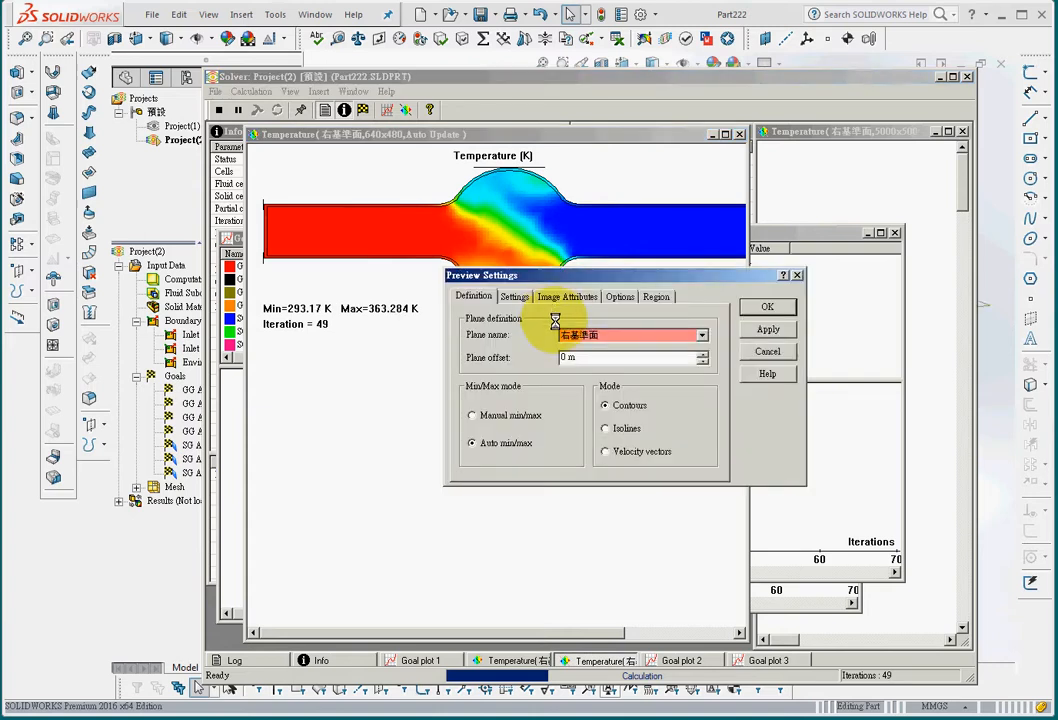
left_click(600, 340)
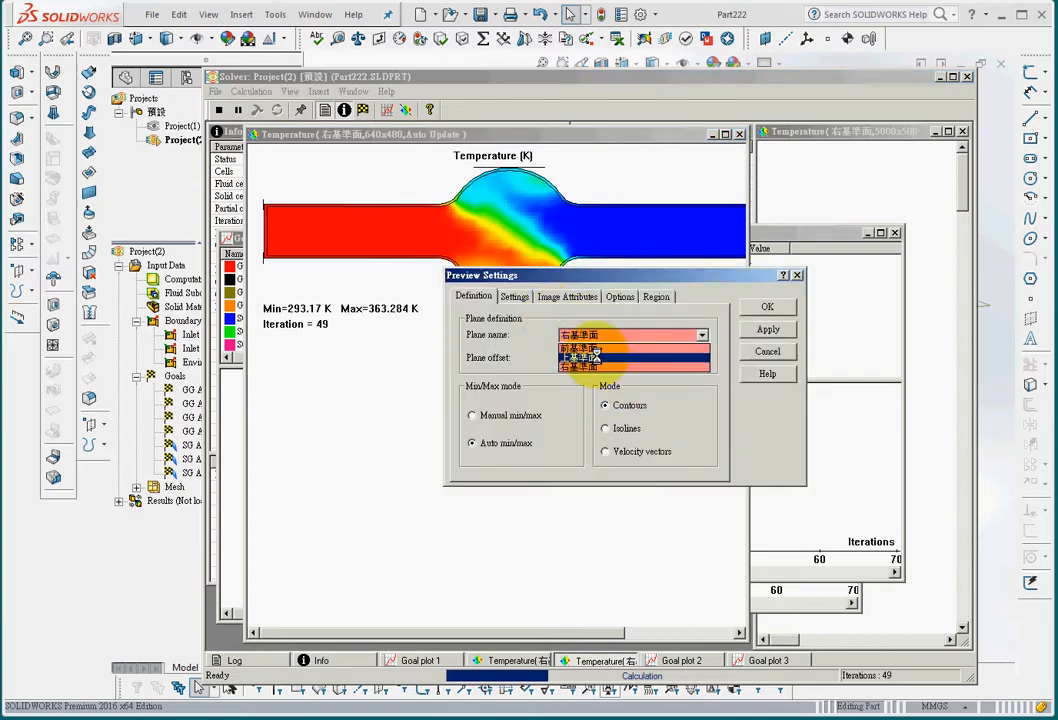
left_click(609, 358)
left_click(767, 307)
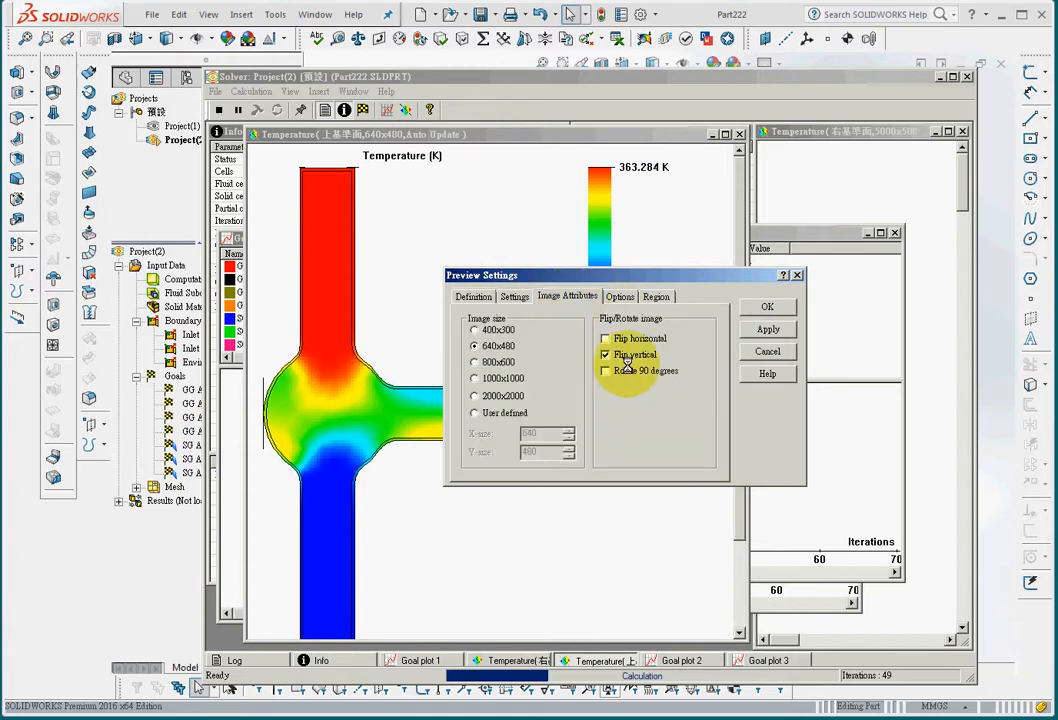
Rotate the 上基準面 Temperature preview image 90 degrees and flip it horizontally.
left_click(623, 372)
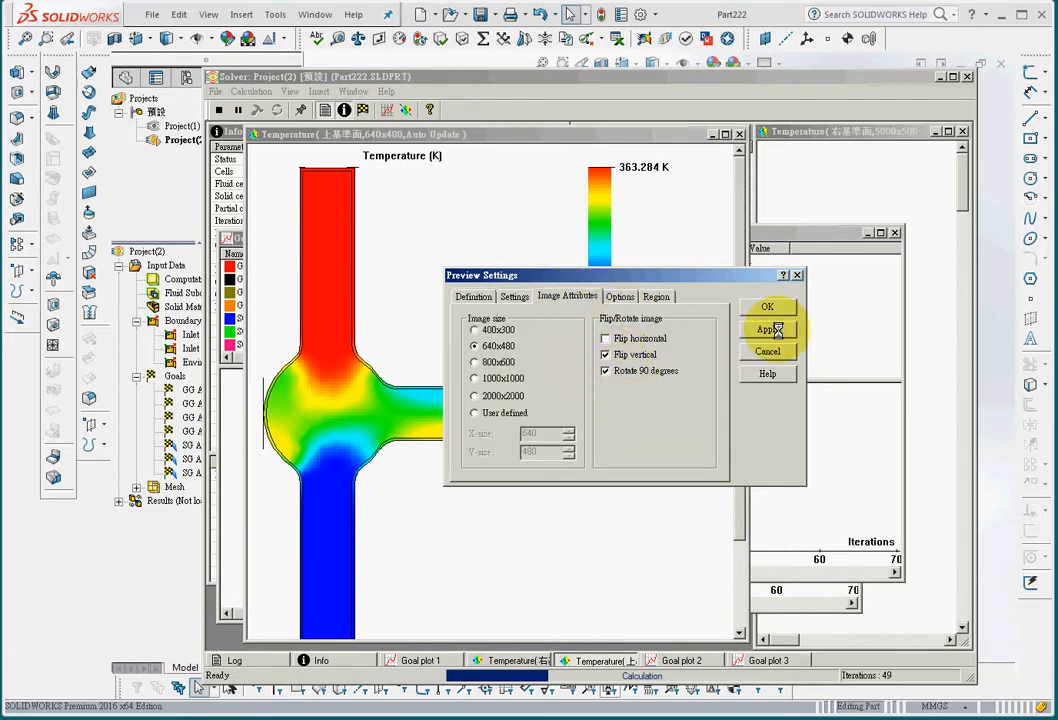
left_click(770, 330)
left_click(767, 306)
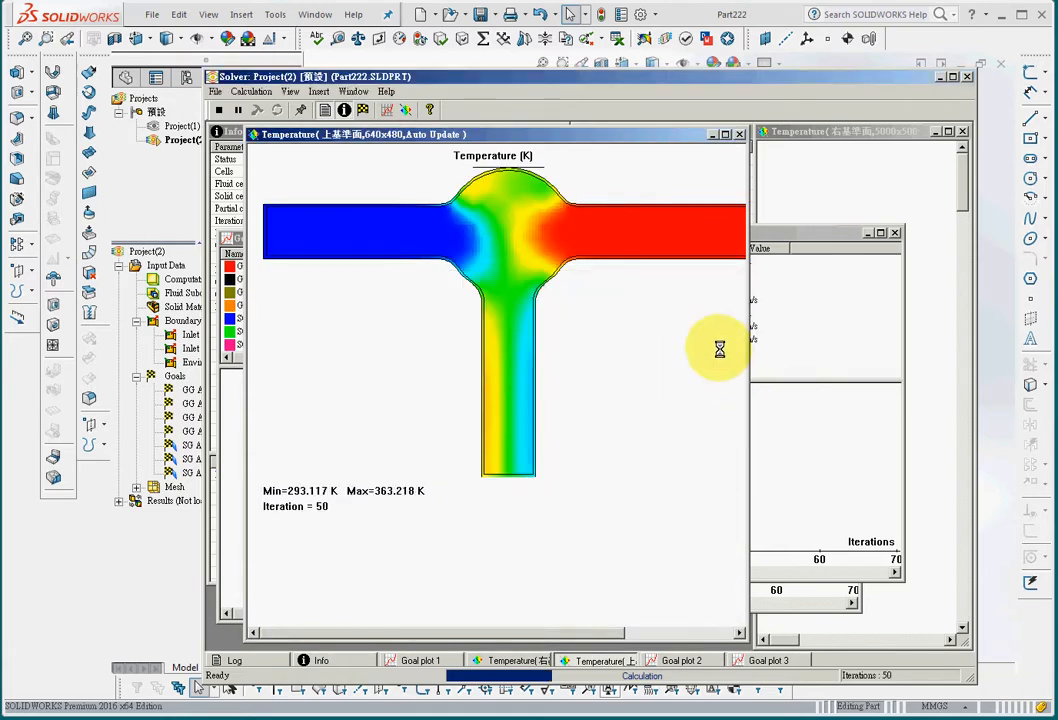
right_click(580, 324)
left_click(630, 373)
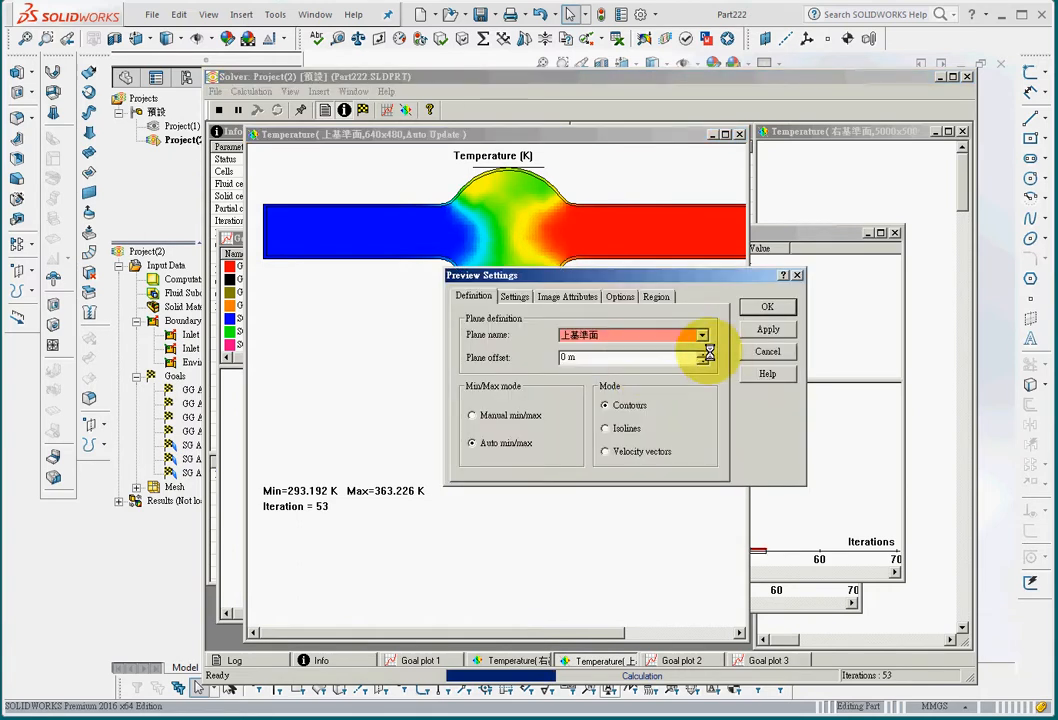
left_click(572, 297)
left_click(605, 338)
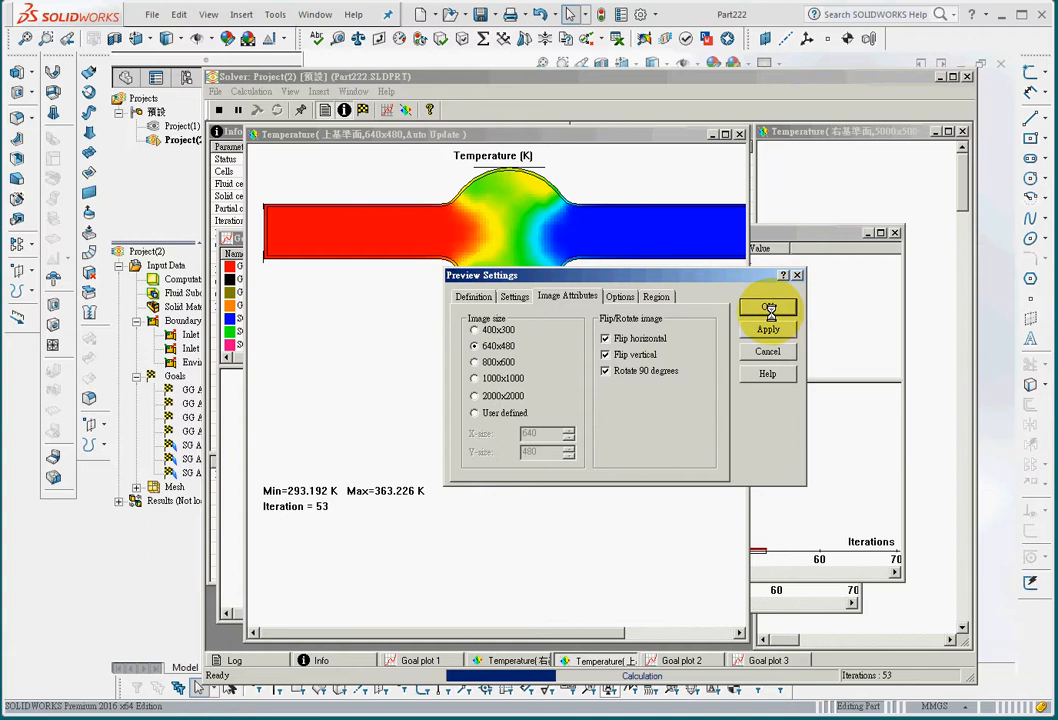
left_click(768, 308)
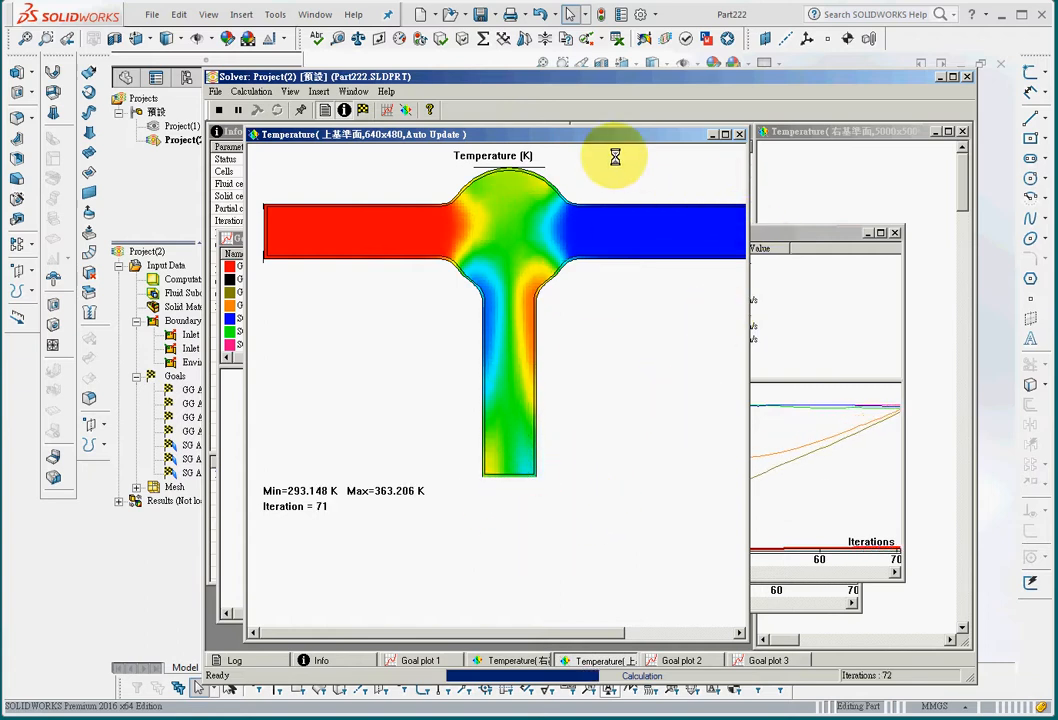
Bring Goal plot 3 forward and examine the goal curves and convergence progress up to the latest iterations.
left_click(822, 232)
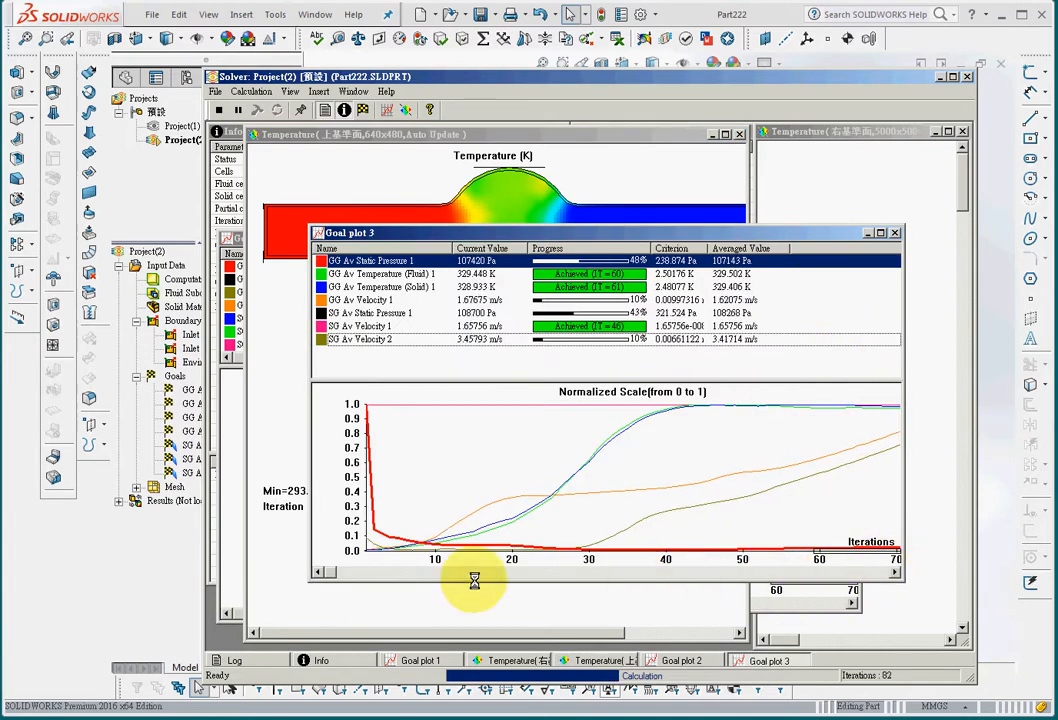
left_click_drag(345, 577, 663, 578)
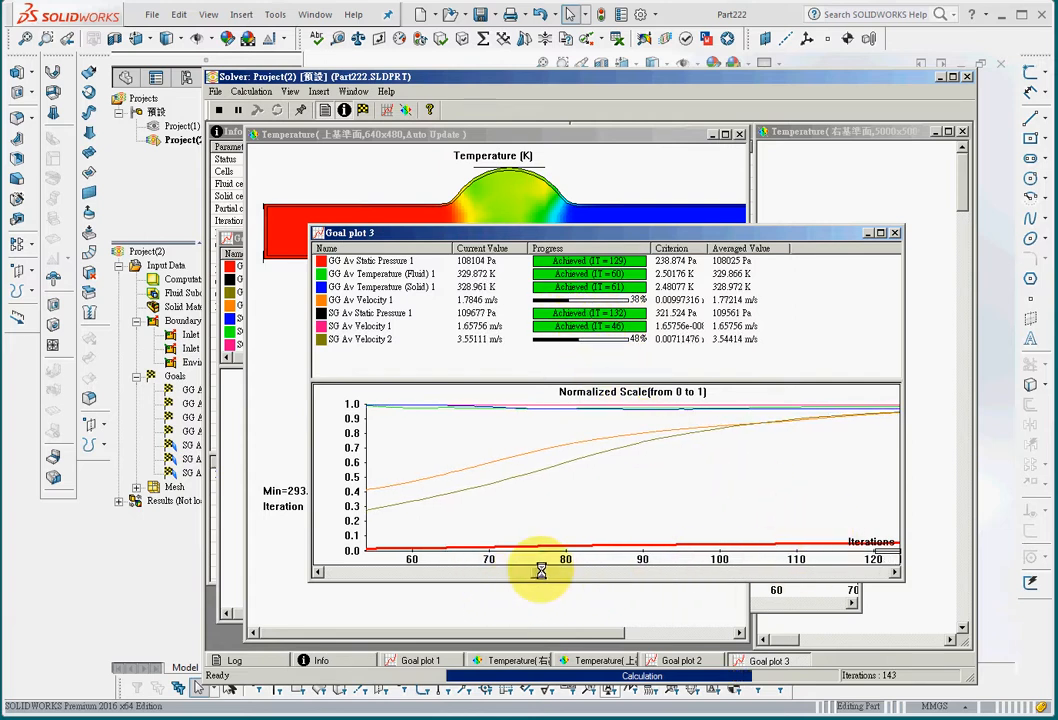
left_click_drag(540, 570, 736, 575)
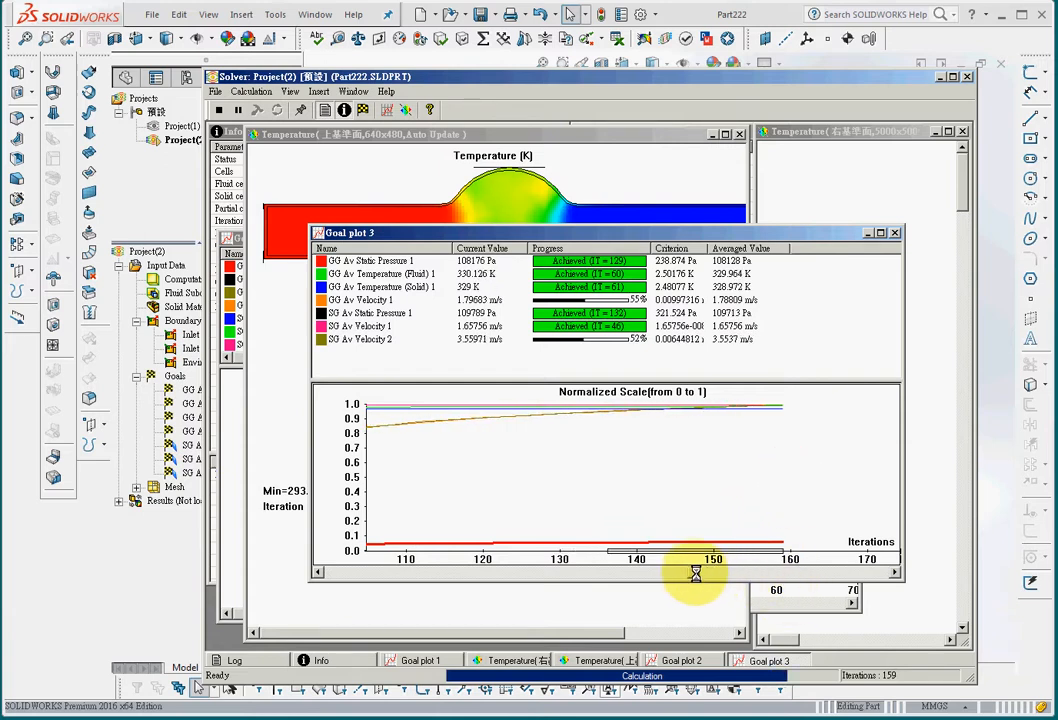
left_click_drag(695, 573, 786, 567)
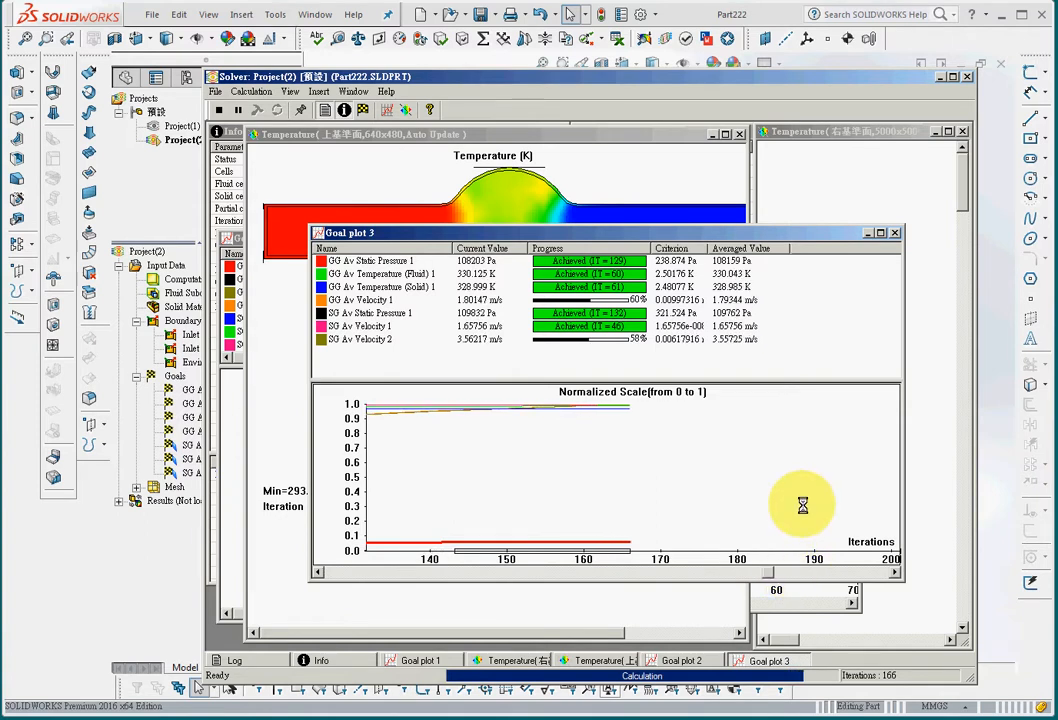
Bring the 上基準面 Temperature preview forward and reduce its image size to 400x300.
left_click(632, 181)
right_click(640, 354)
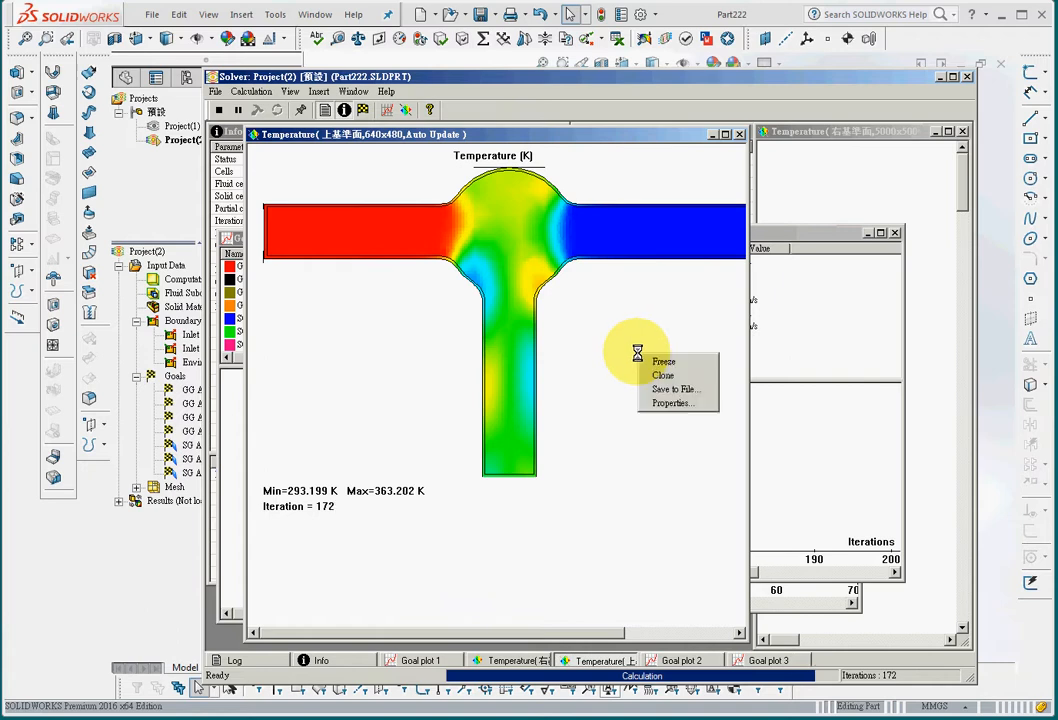
left_click(672, 403)
left_click(567, 296)
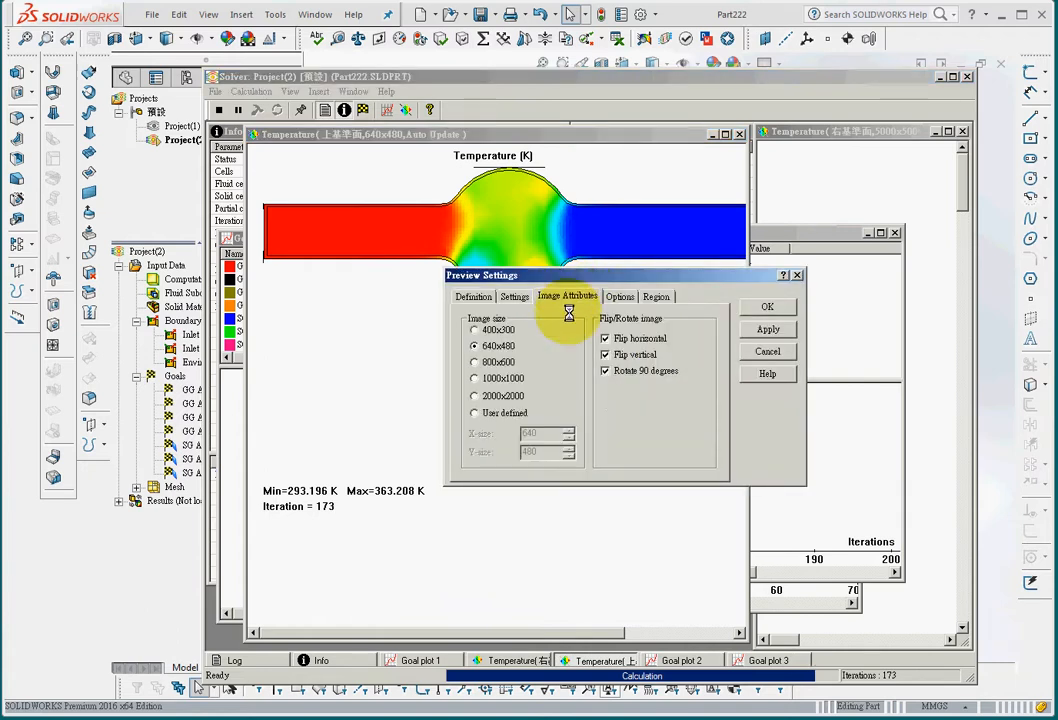
left_click(497, 331)
left_click(768, 329)
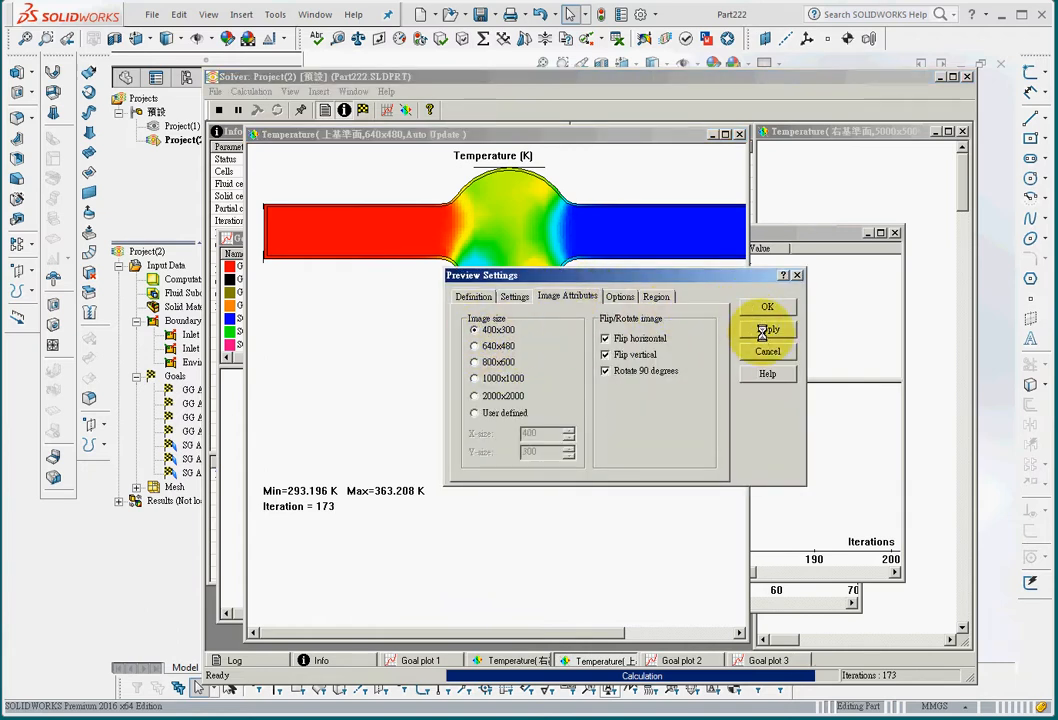
left_click_drag(640, 277, 661, 373)
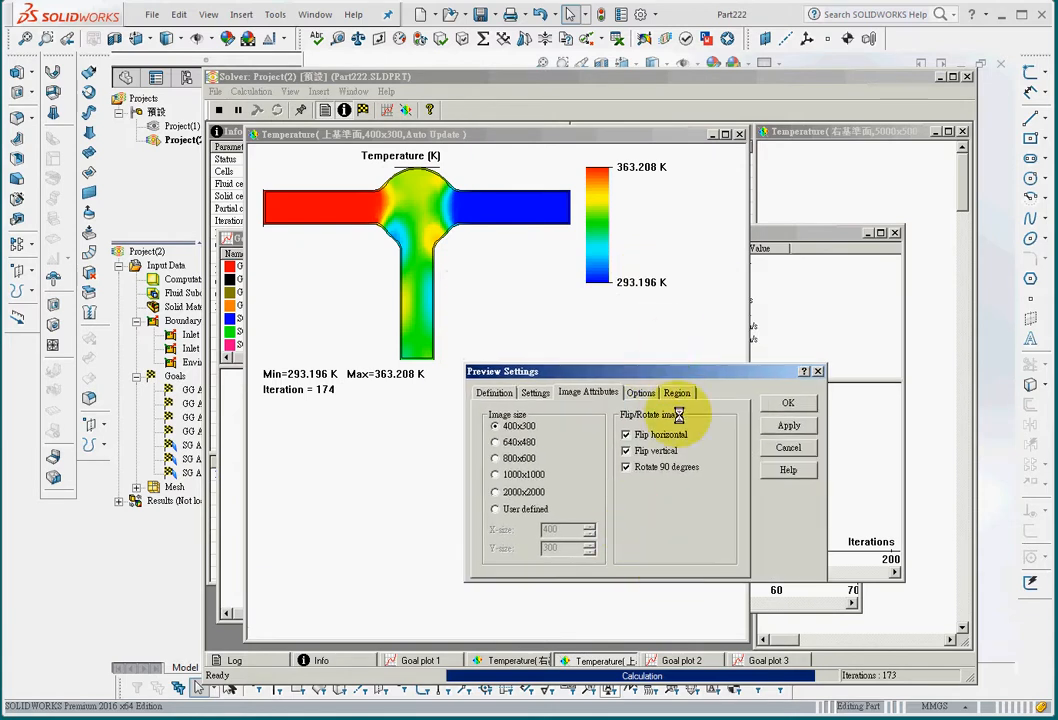
left_click(817, 371)
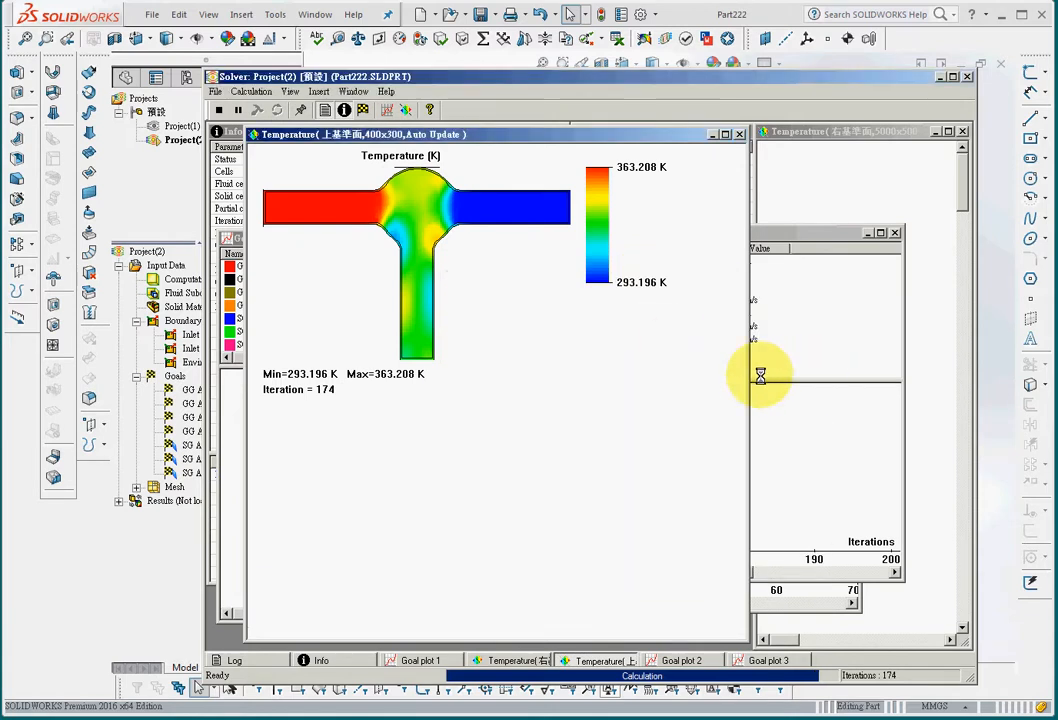
Switch the parameter of the 400x300 preview to Pressure and apply it.
right_click(499, 407)
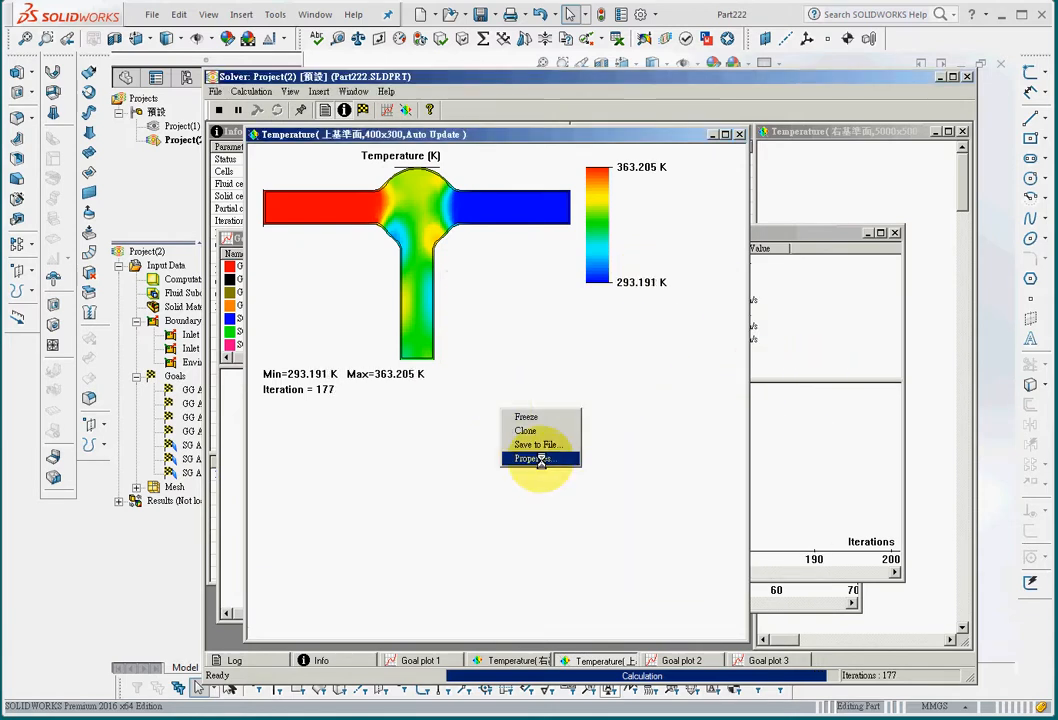
left_click(540, 459)
left_click(567, 296)
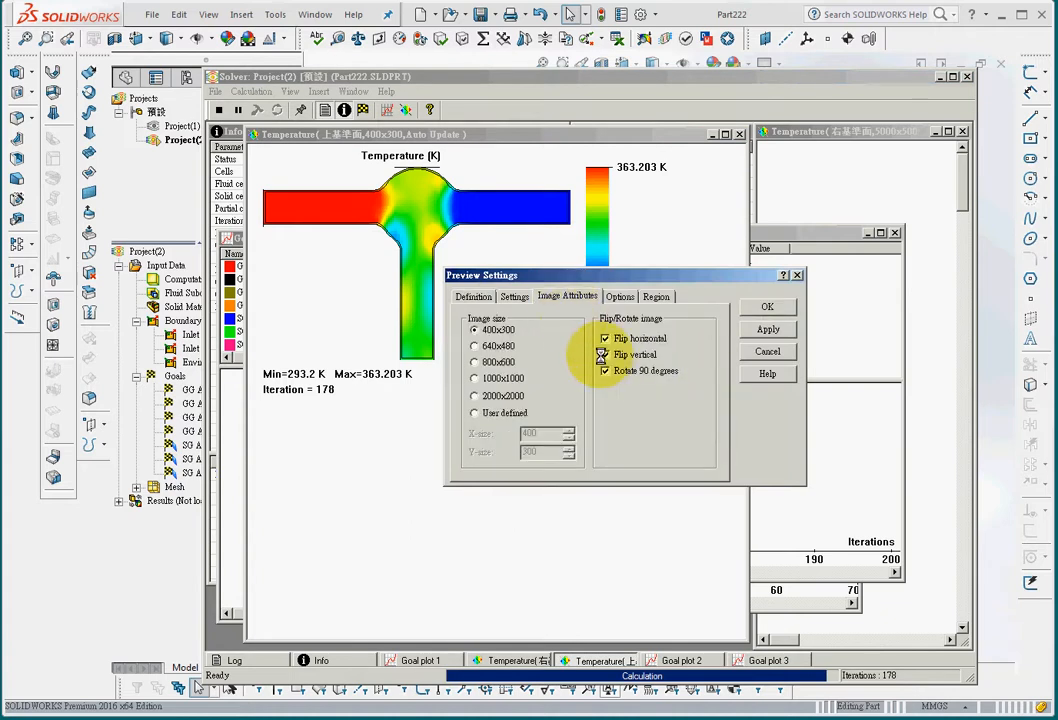
left_click(514, 296)
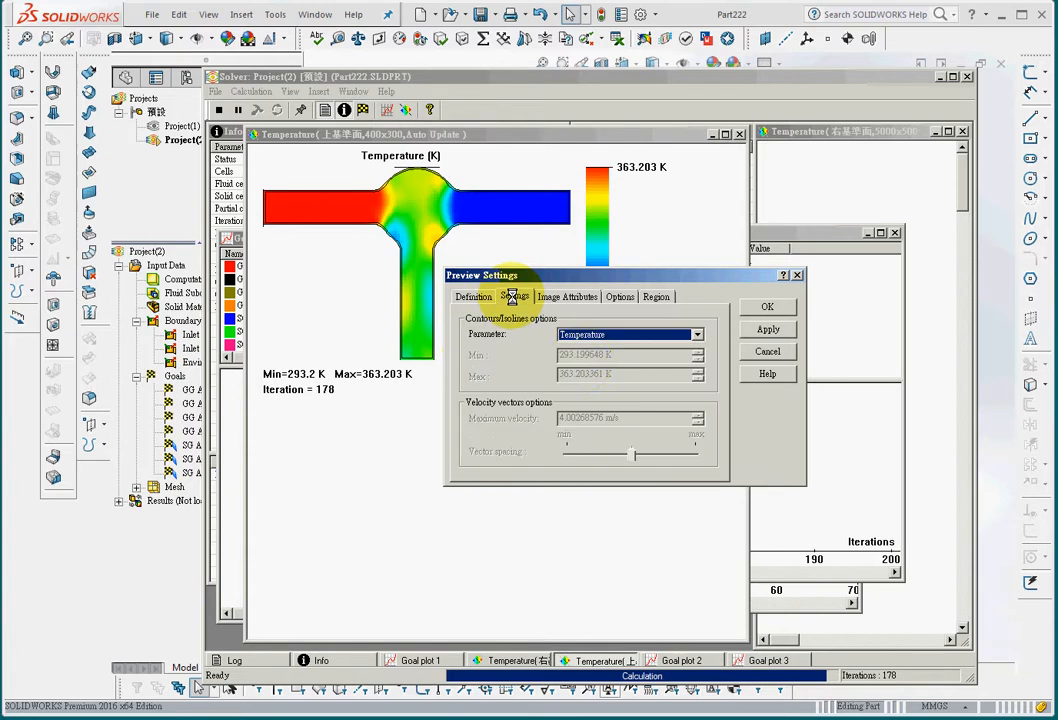
left_click(590, 334)
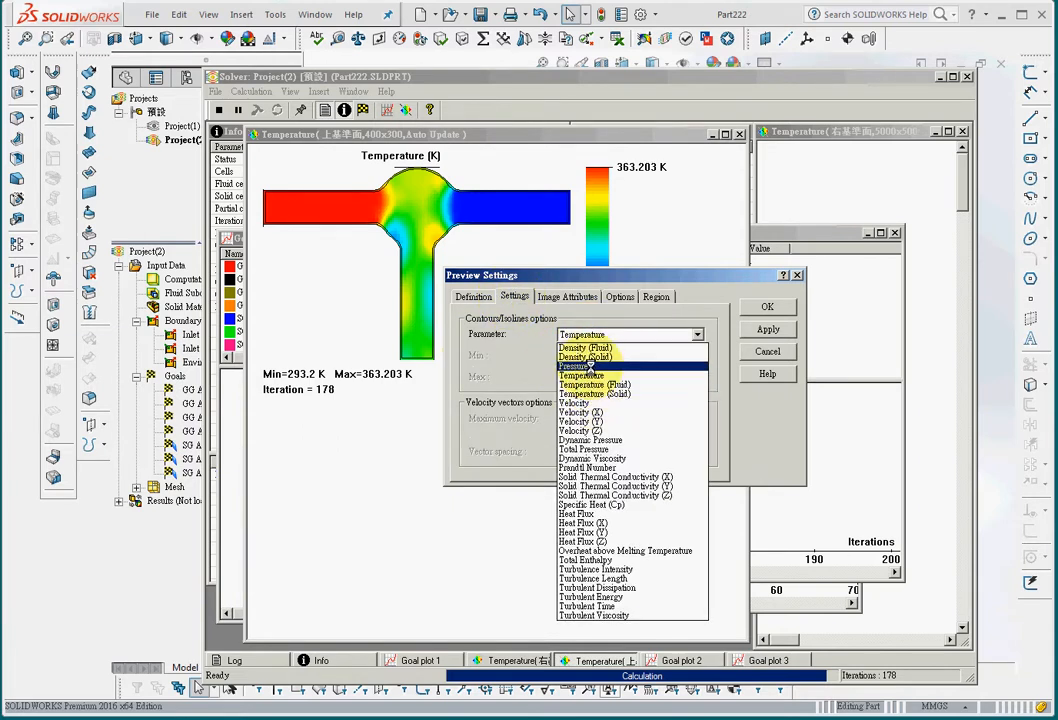
left_click(591, 366)
left_click(765, 330)
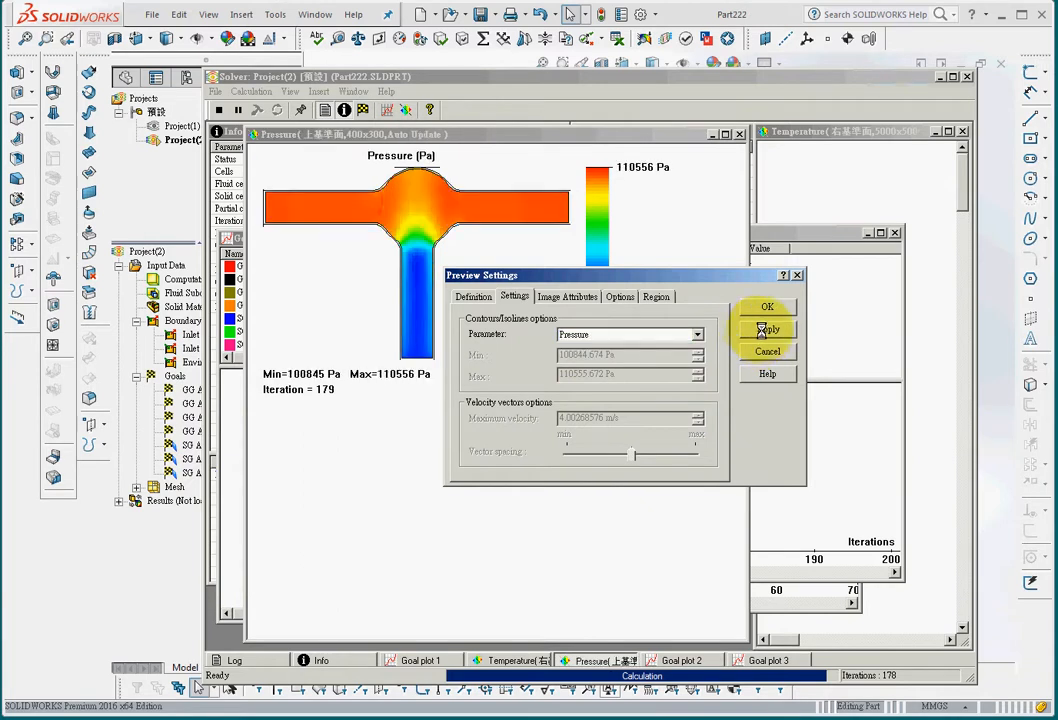
Return the 400x300 preview's parameter to Temperature and close its settings.
left_click(585, 334)
left_click(595, 375)
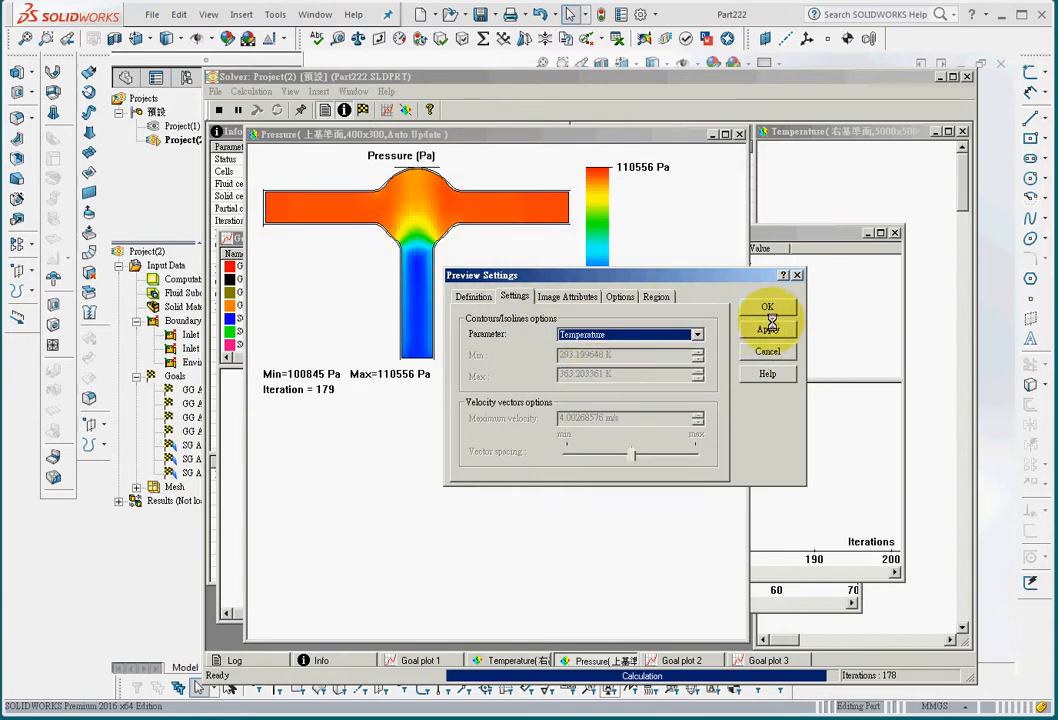
left_click(767, 329)
left_click(799, 277)
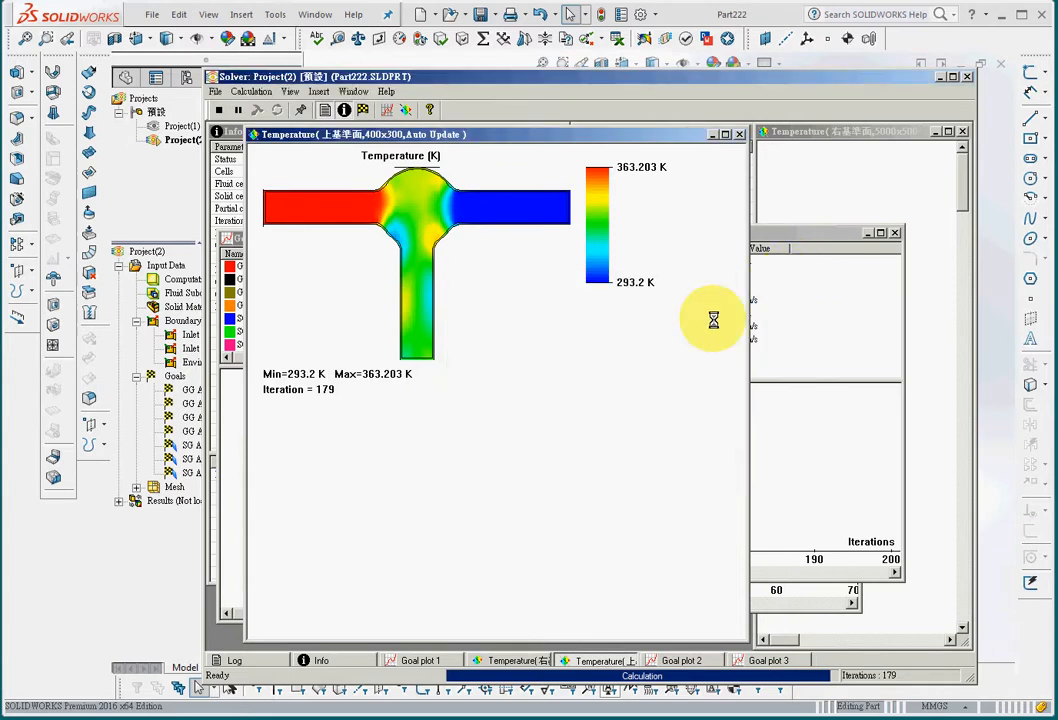
Expand the calculated results of Project(2) and create a Temperature contour cut plot on 上基準面.
left_click(817, 364)
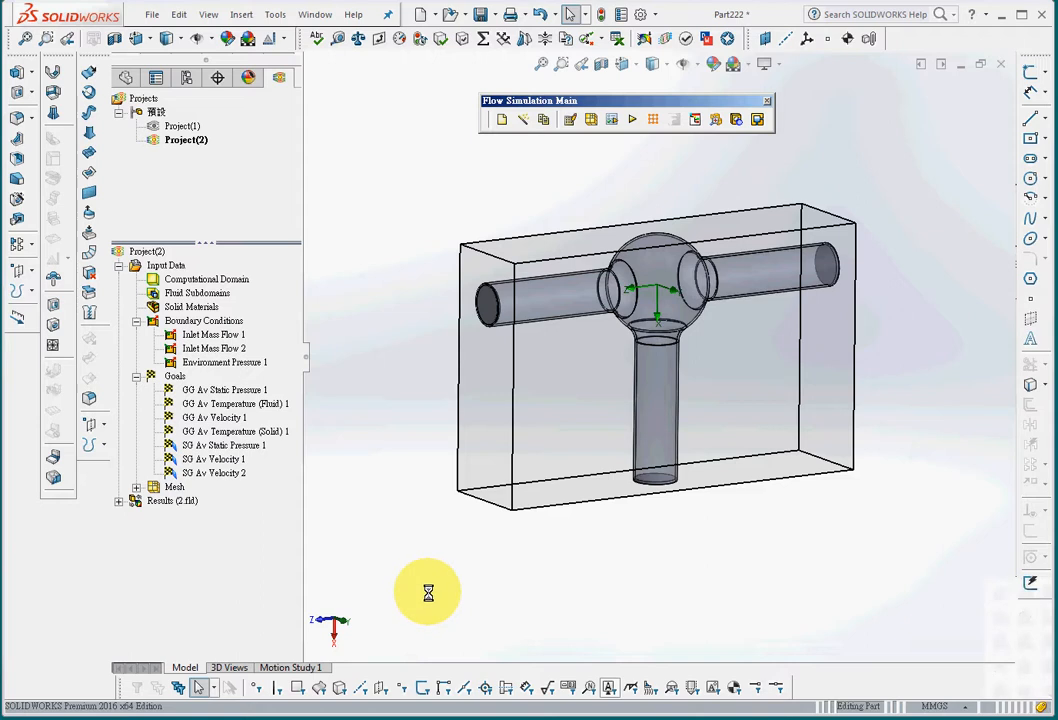
left_click(119, 500)
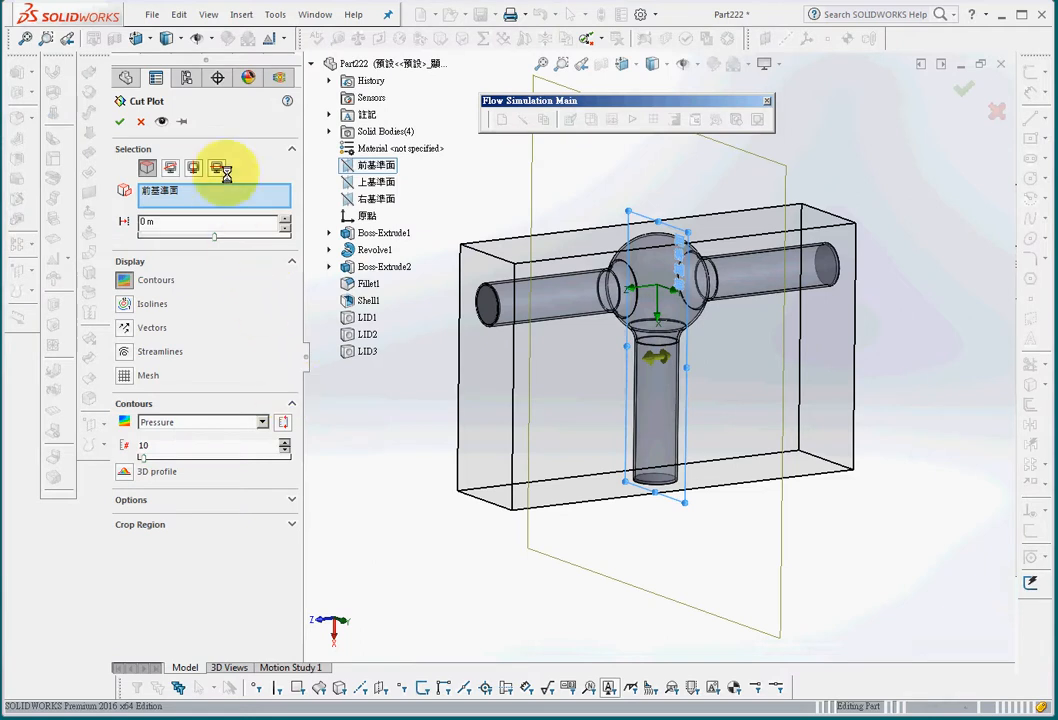
left_click(205, 422)
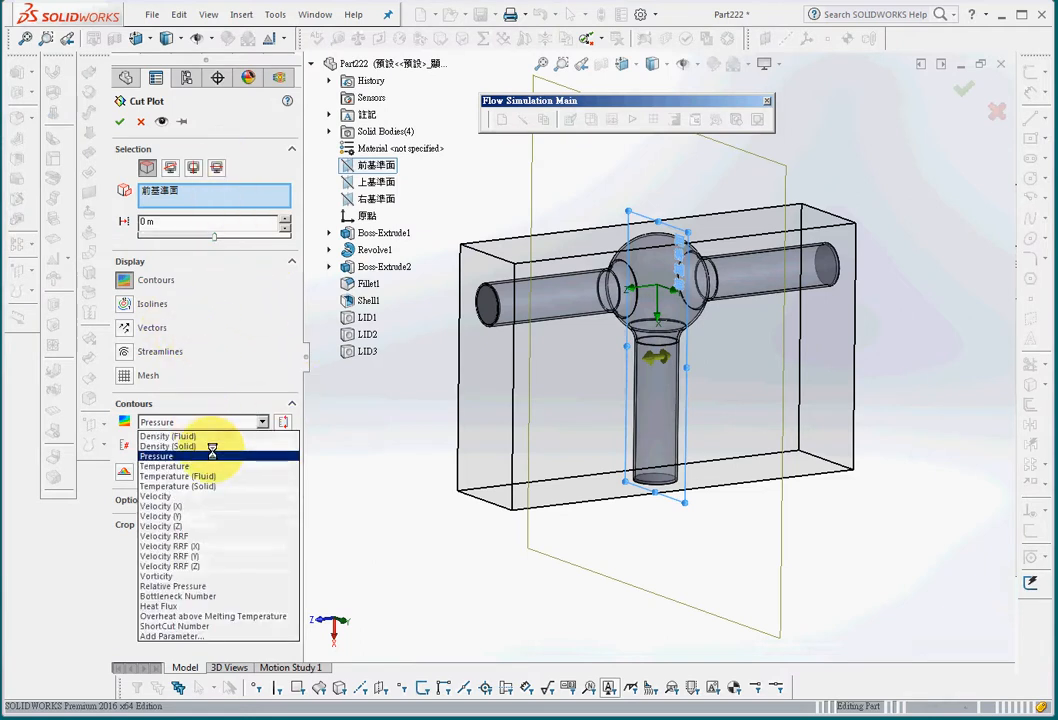
left_click(200, 466)
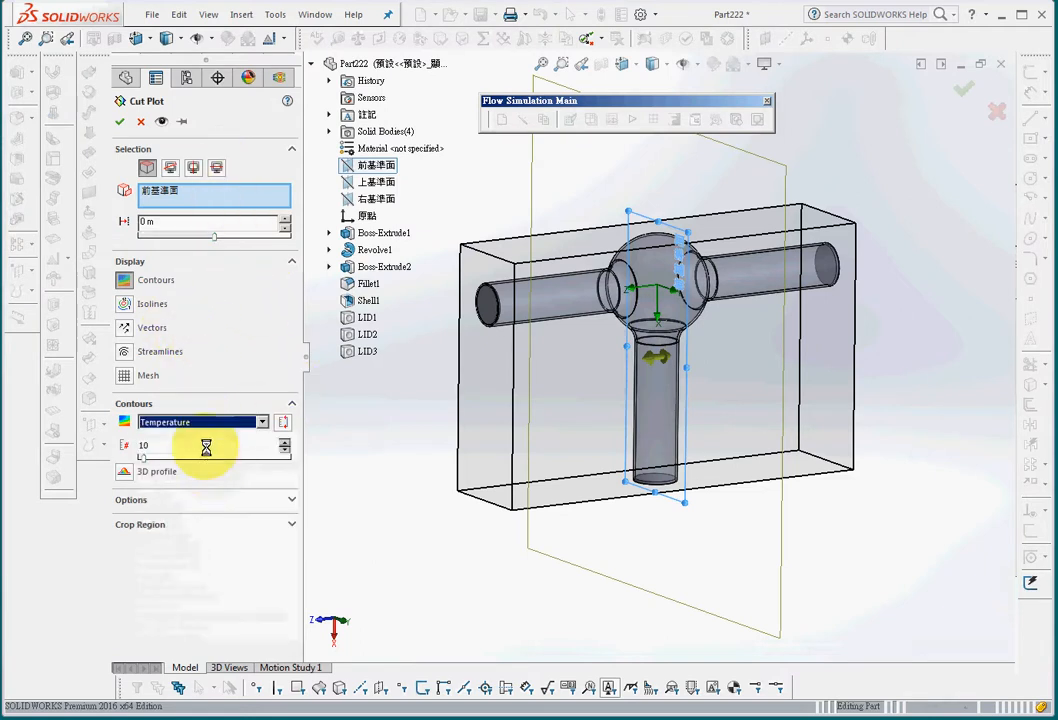
left_click(172, 193)
left_click(379, 184)
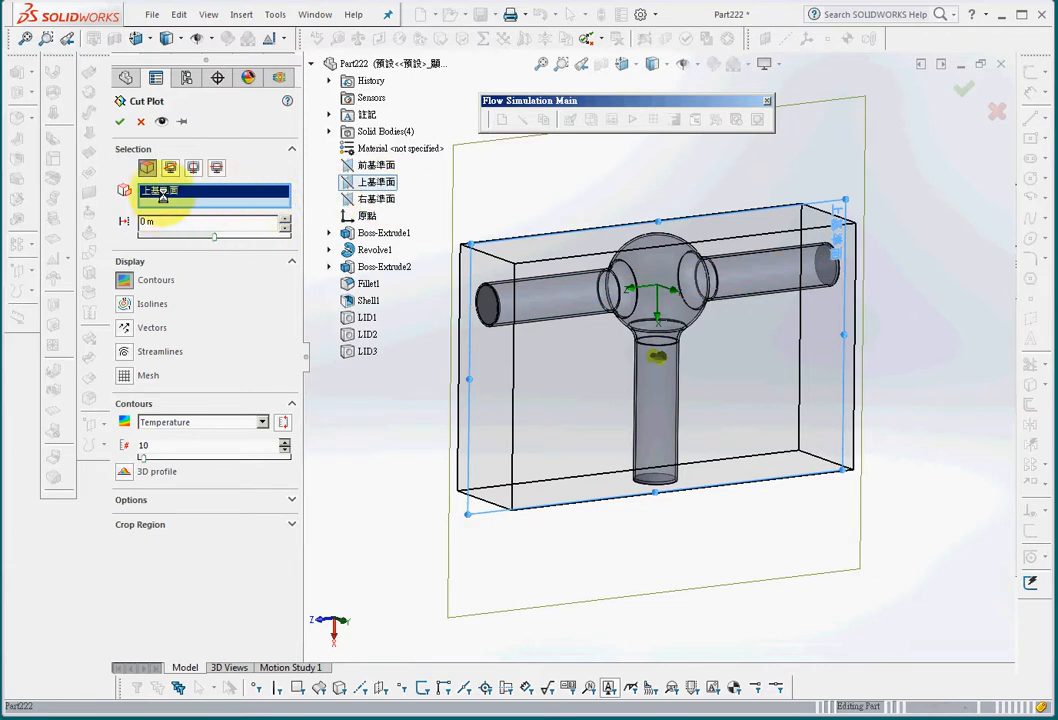
left_click(119, 121)
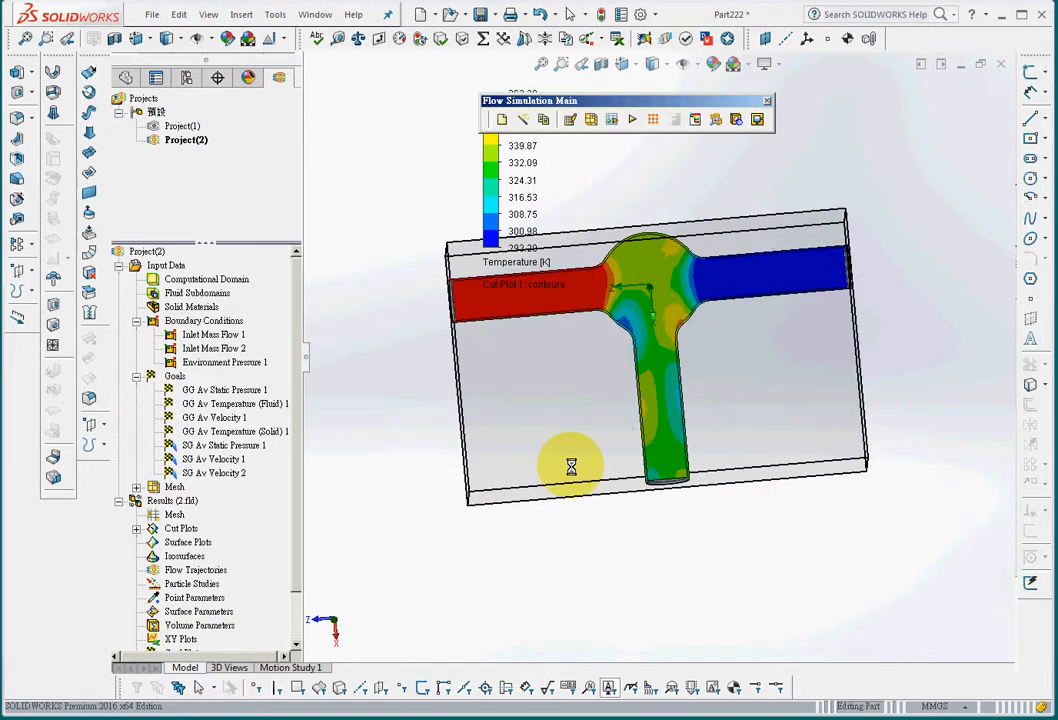
middle_click_drag(571, 467, 560, 430)
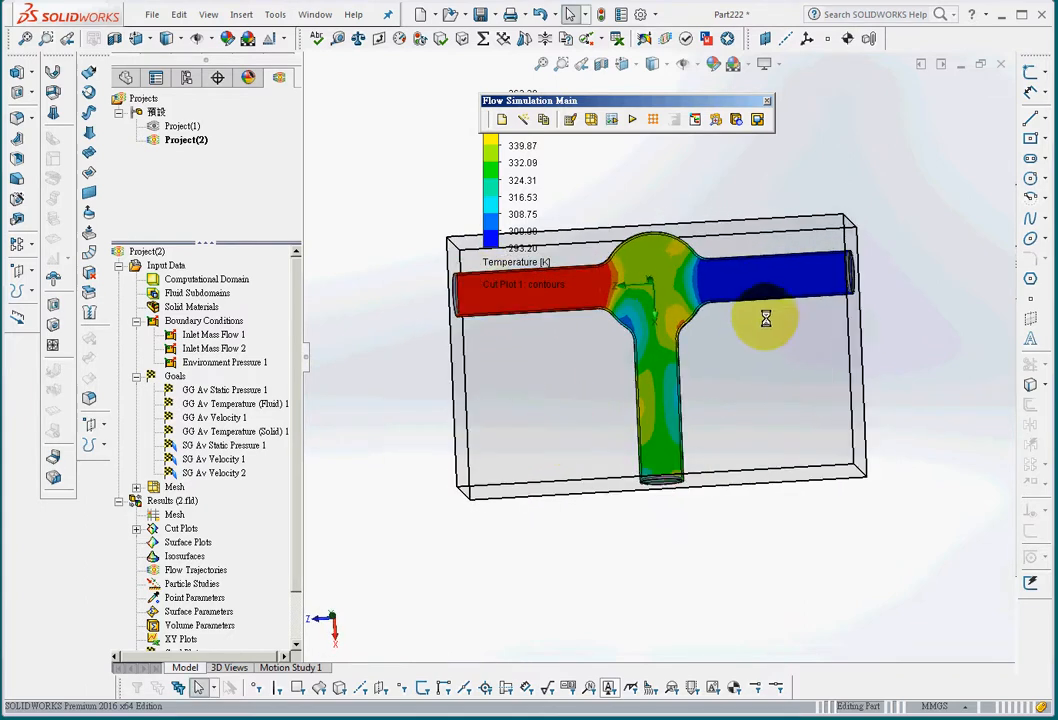
middle_click(803, 286)
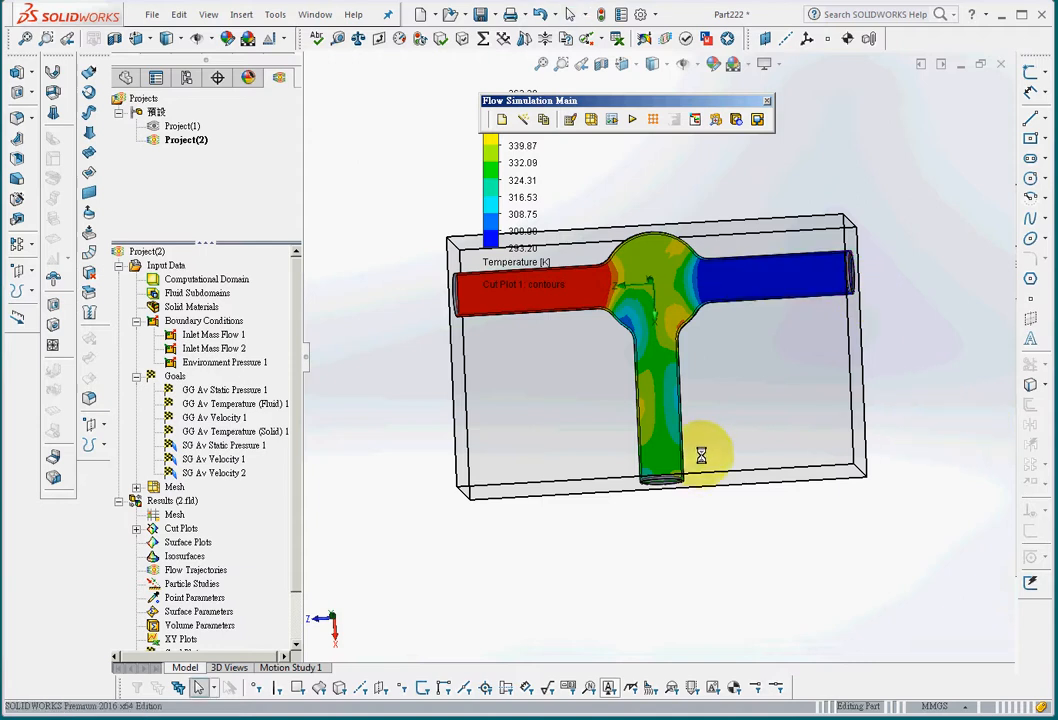
middle_click_drag(701, 456, 775, 595)
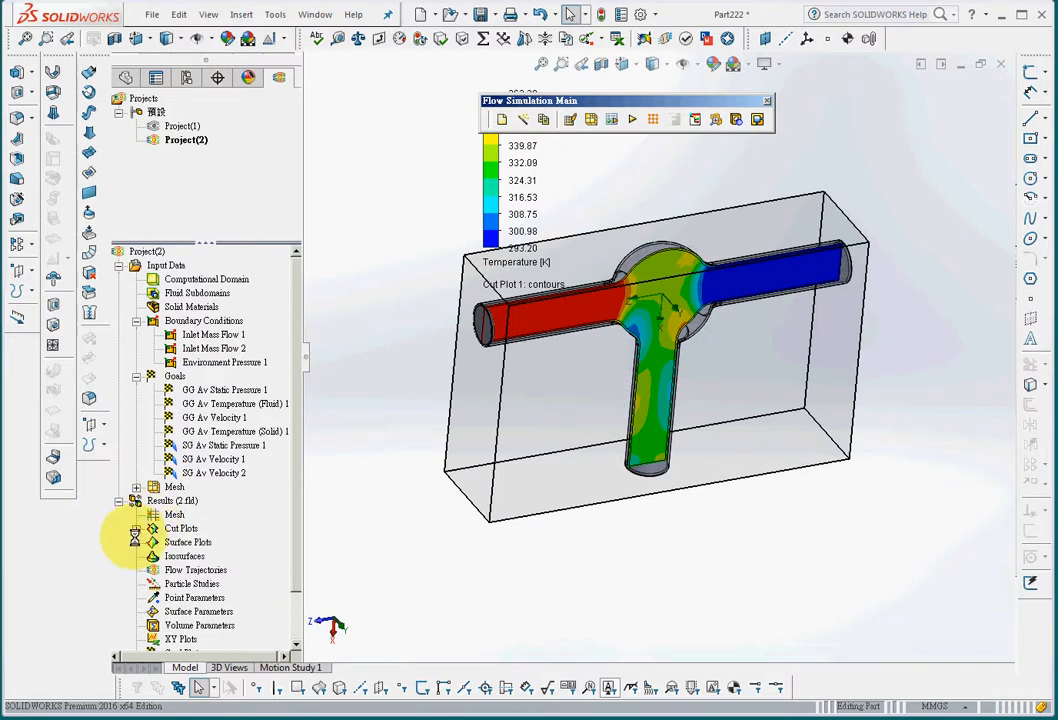
Play Cut Plot 1 to sweep the temperature section through the joint, and hide the plot.
left_click(136, 528)
left_click(199, 542)
right_click(203, 542)
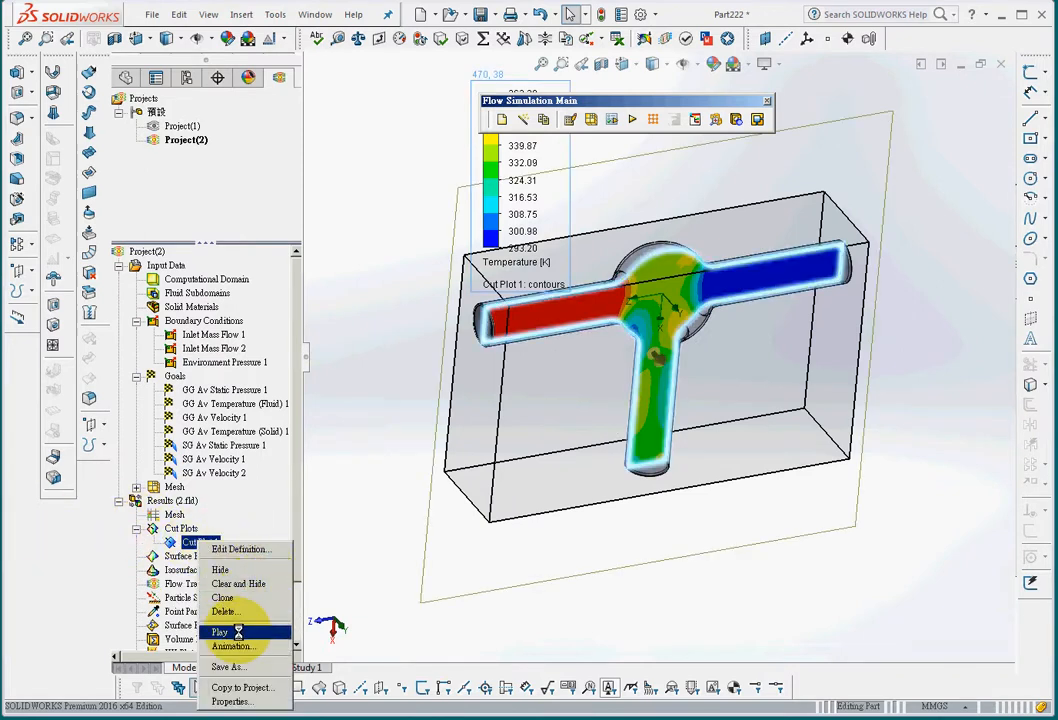
left_click(240, 632)
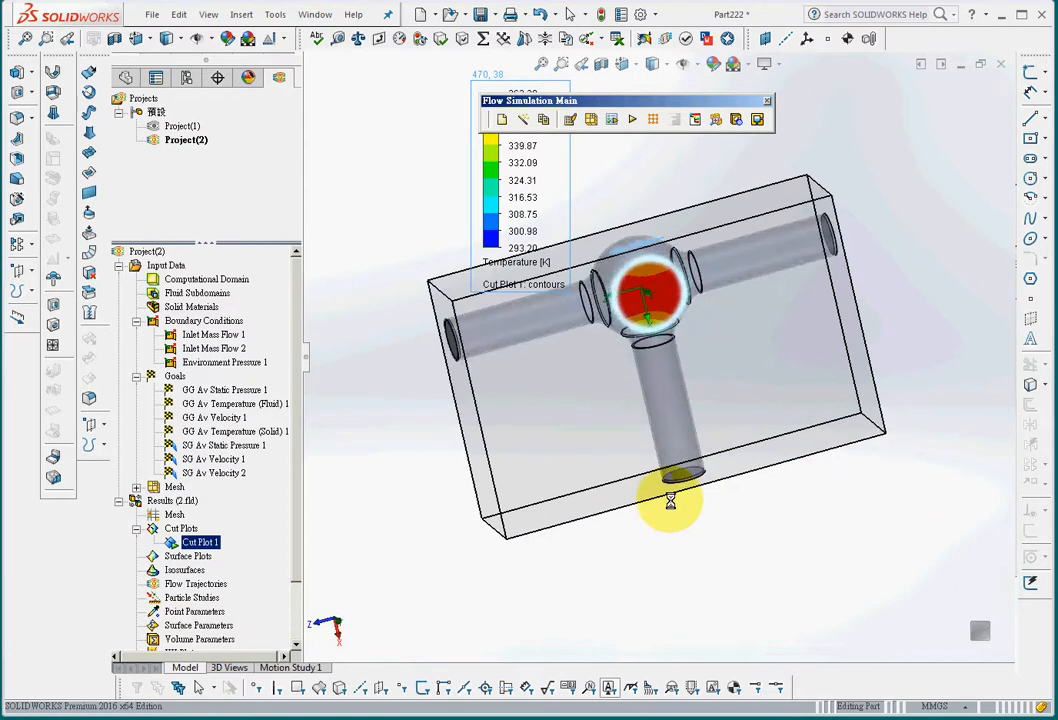
right_click(199, 541)
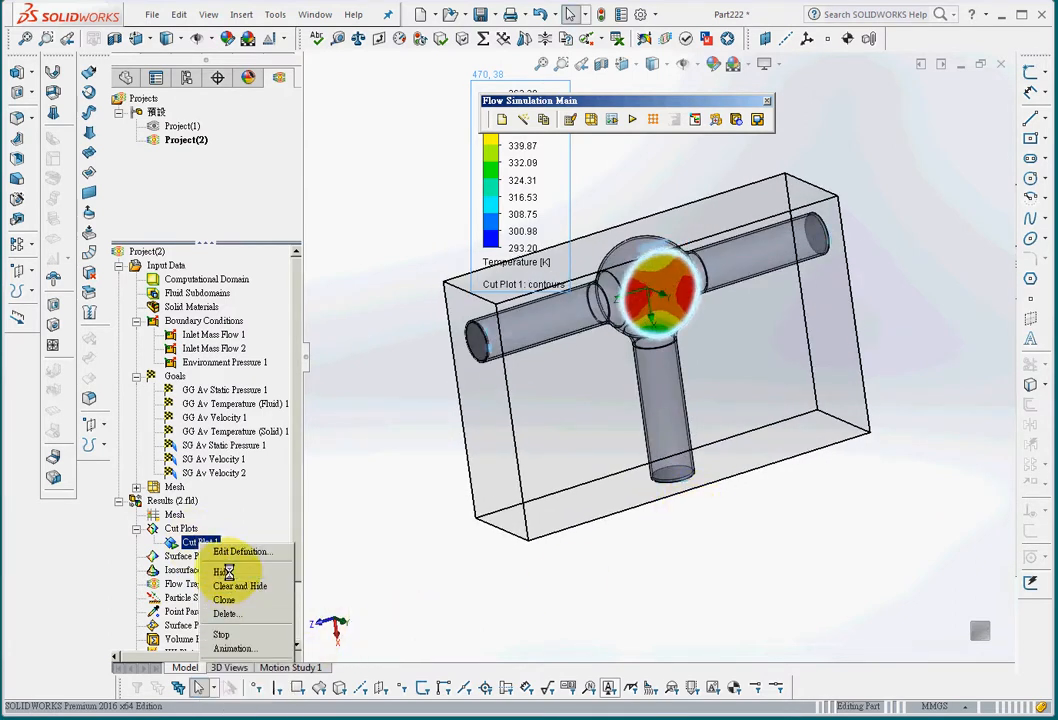
left_click(295, 586)
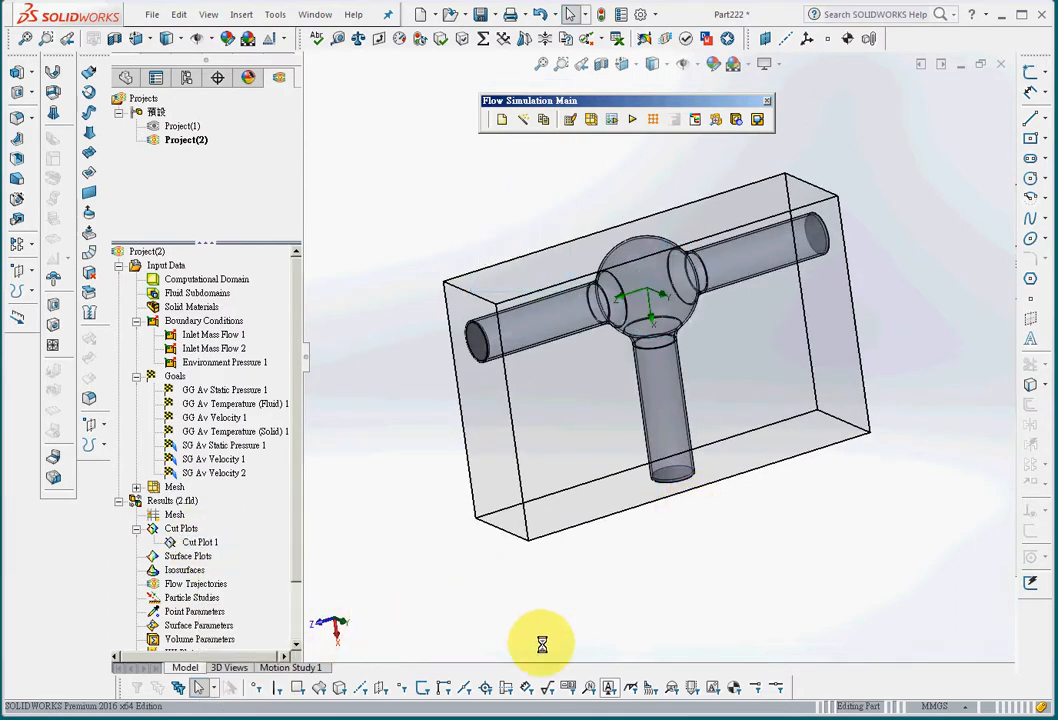
Start a Flow Trajectories plot with one face each on LID1, LID2 and LID3 as the starting points.
left_click(220, 590)
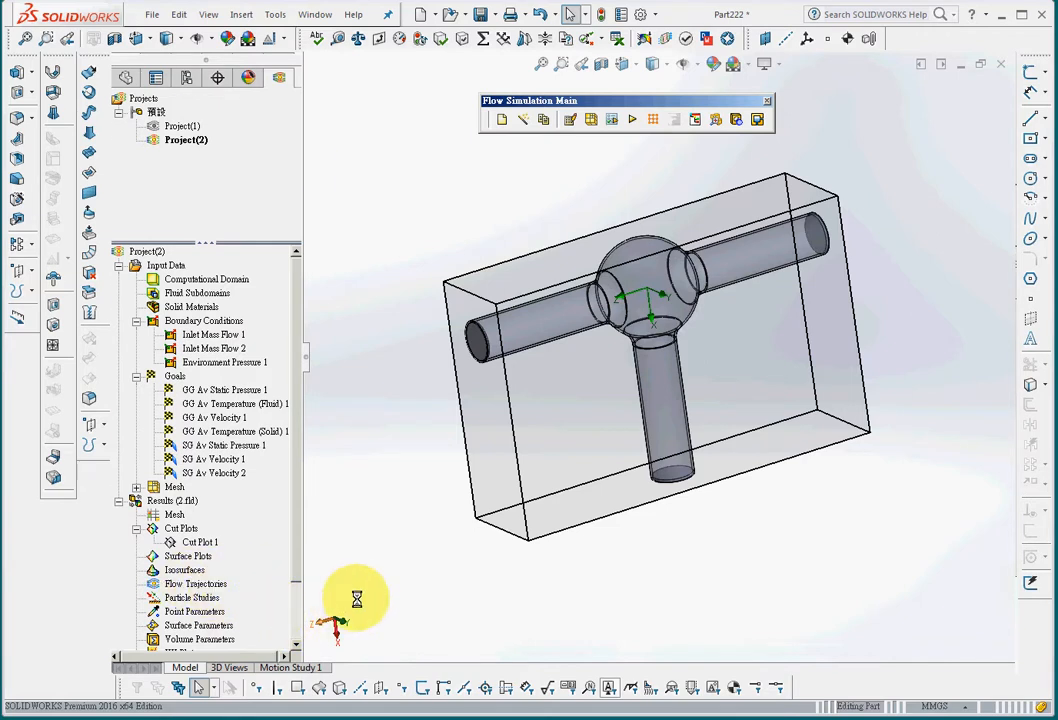
middle_click_drag(608, 525, 560, 449)
left_click(455, 312)
middle_click_drag(545, 547, 874, 331)
left_click(823, 300)
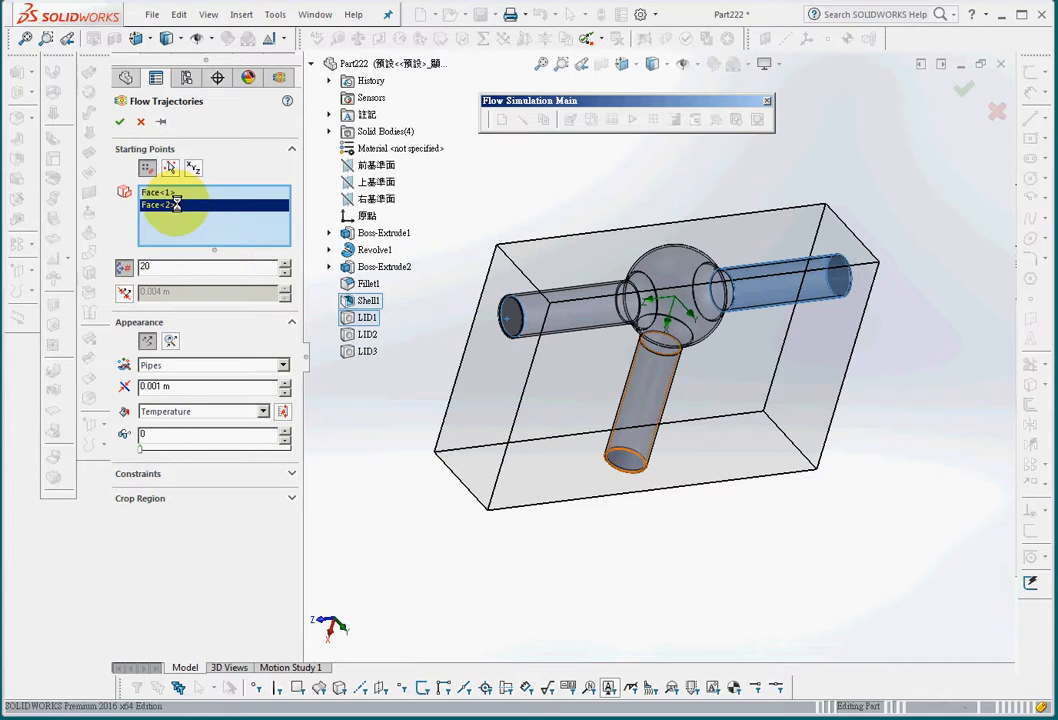
key("Delete")
left_click(842, 278)
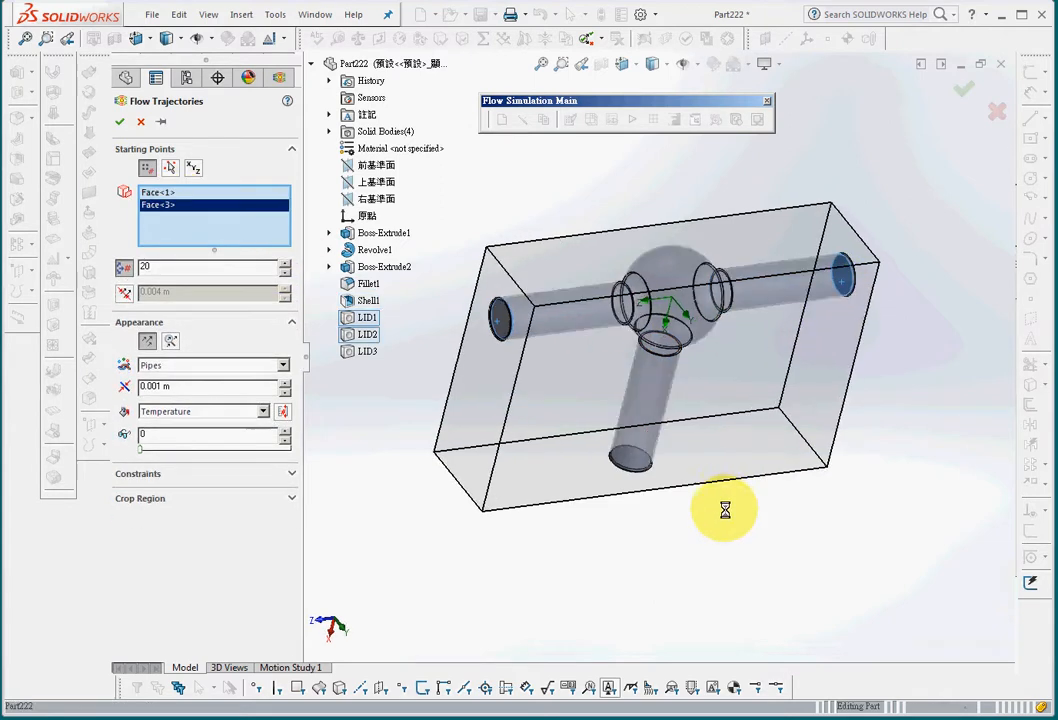
middle_click_drag(725, 510, 657, 462)
left_click(652, 452)
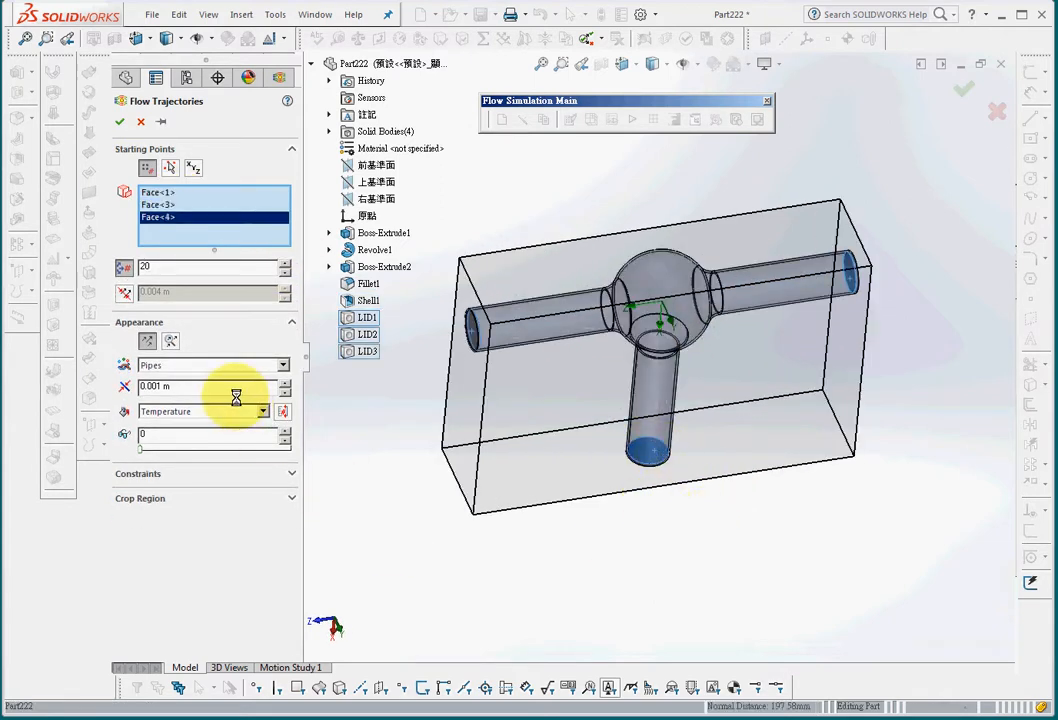
Set the trajectories to display as Arrows with a size of 0.003 m and generate the plot.
left_click(215, 364)
left_click(213, 428)
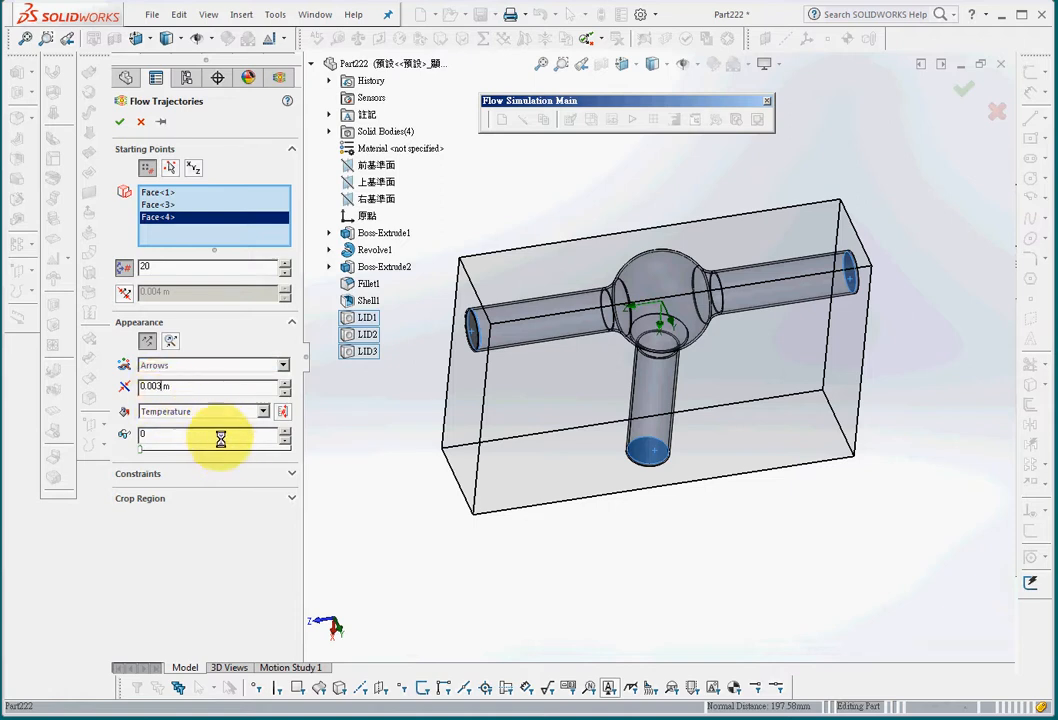
left_click(120, 121)
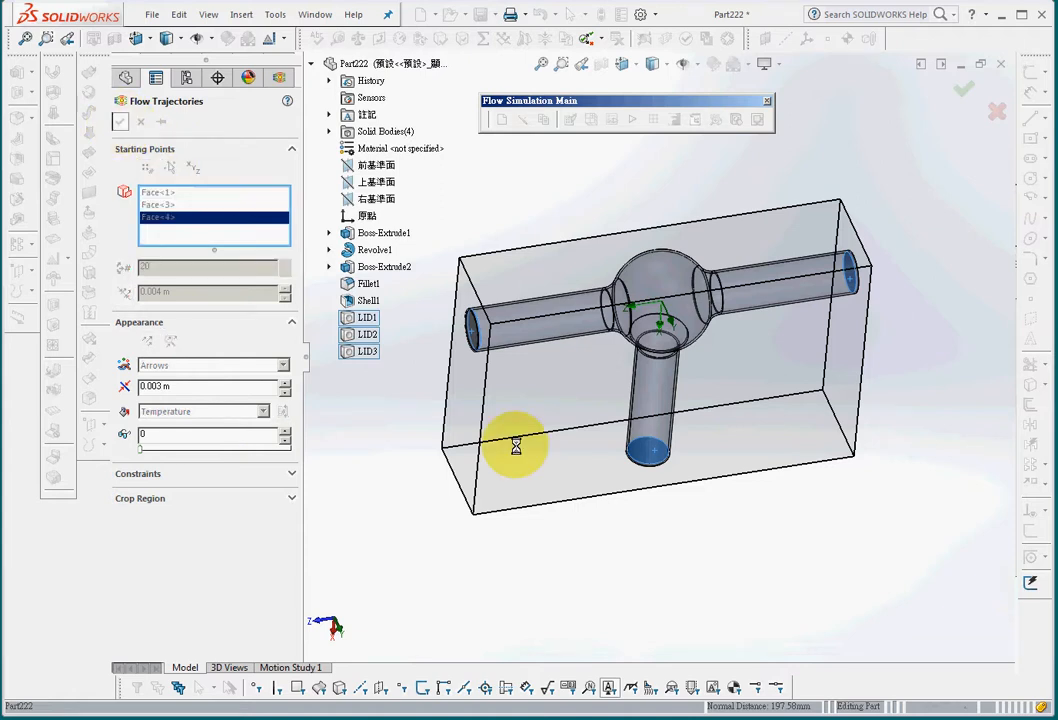
middle_click_drag(648, 491, 622, 458)
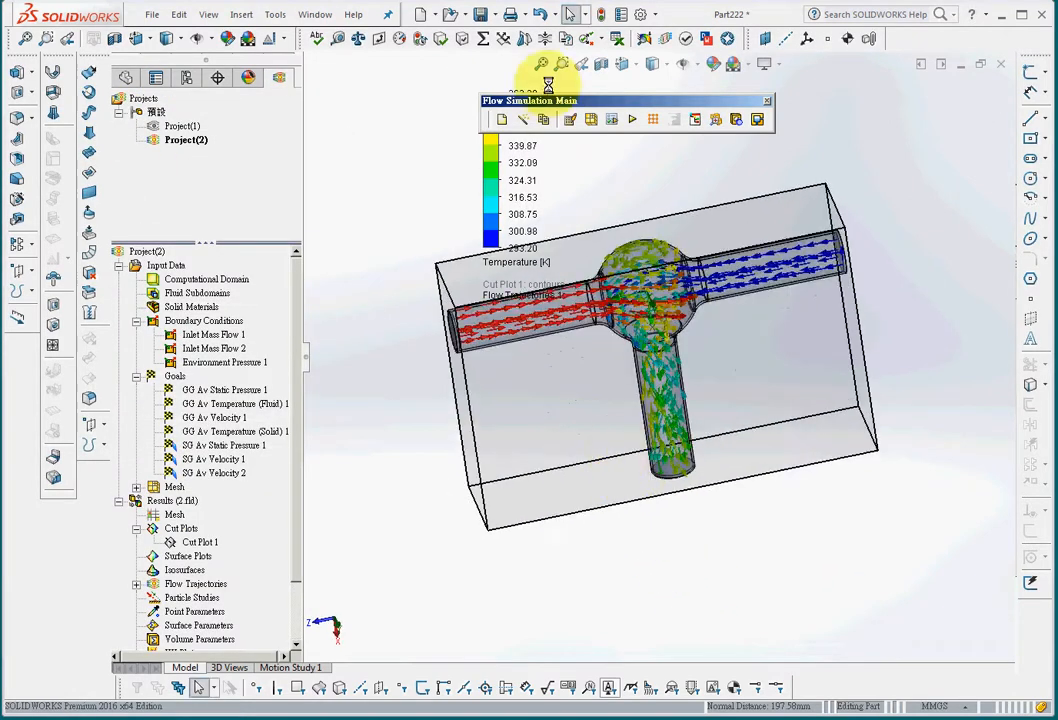
left_click(541, 62)
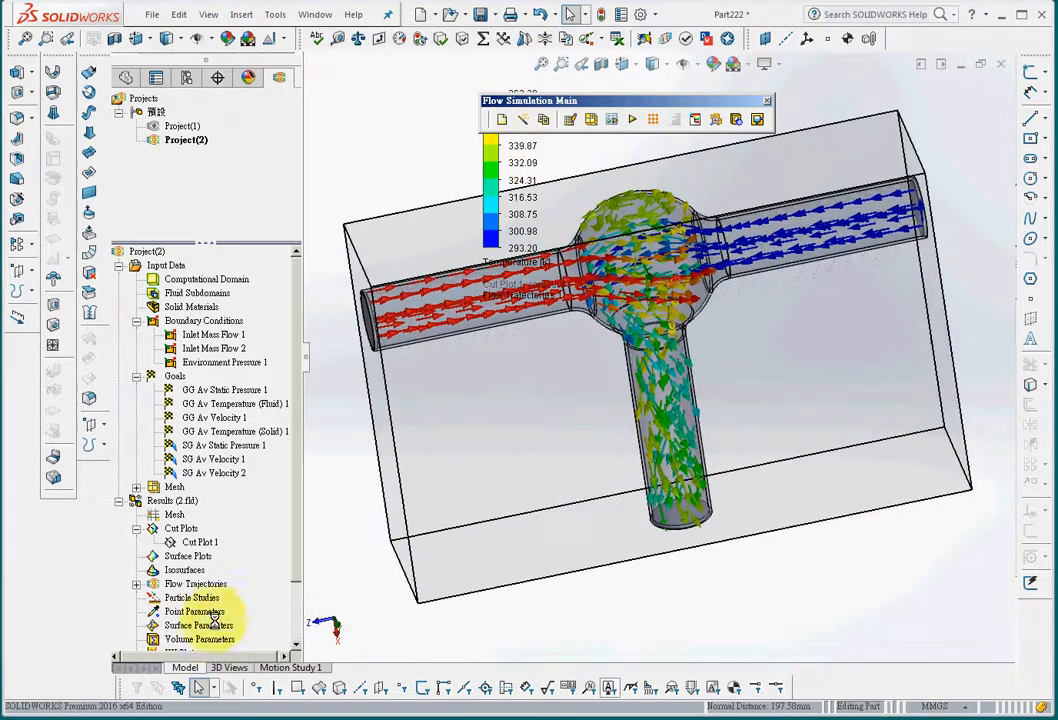
Play the Flow Trajectories 1 animation and examine the flow through the joint.
left_click(136, 584)
right_click(186, 597)
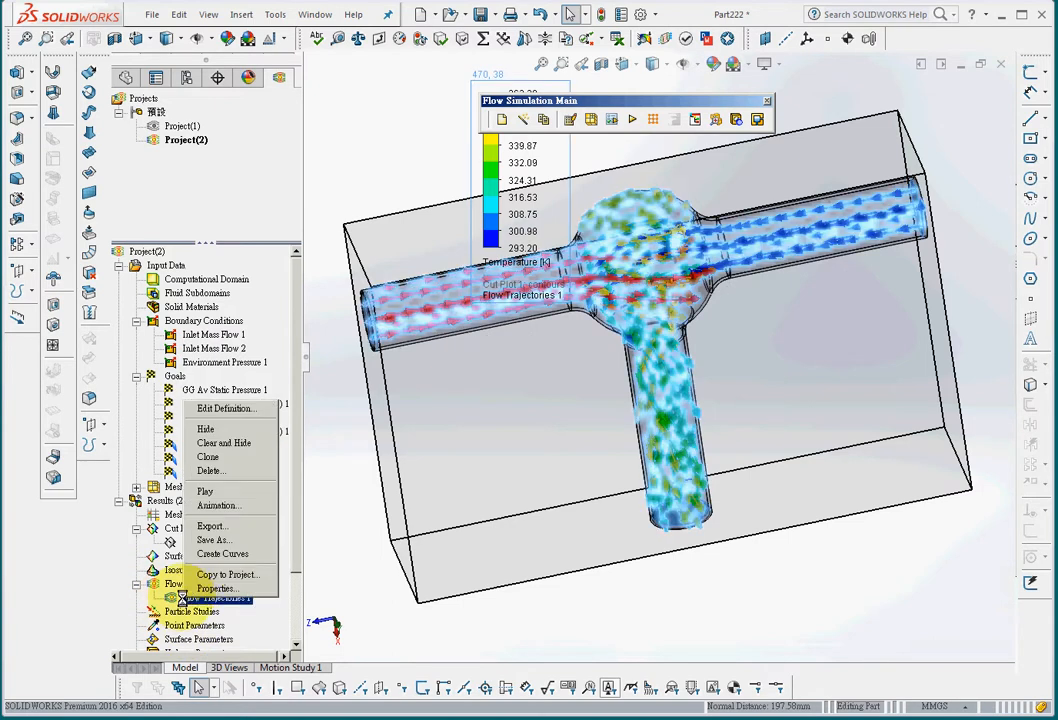
left_click(229, 491)
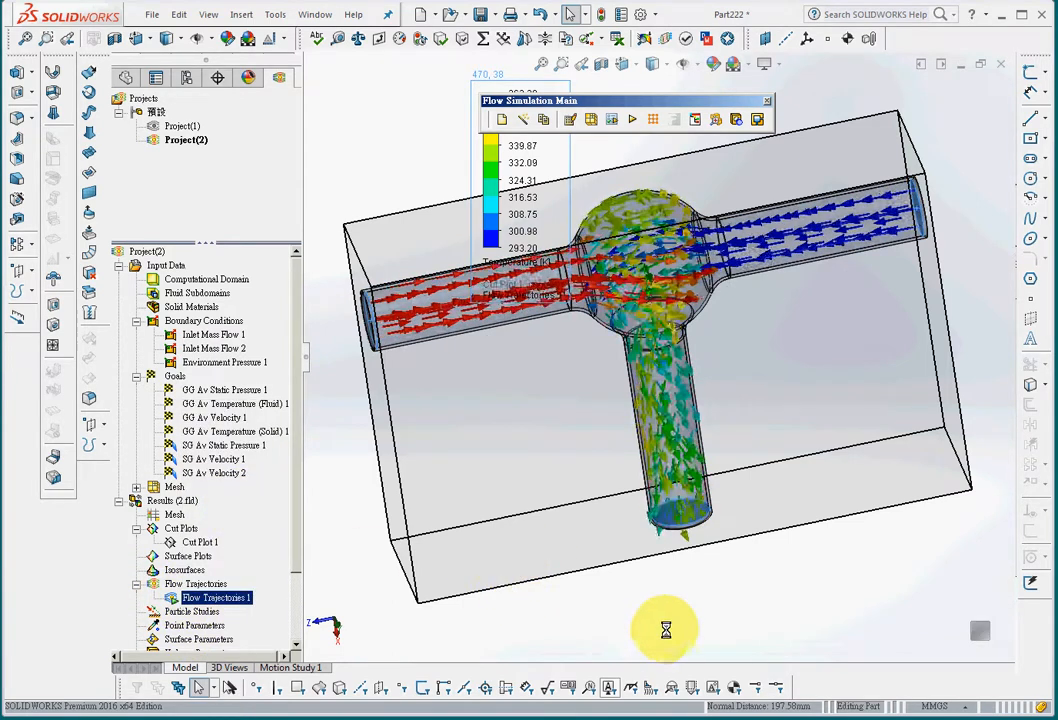
middle_click_drag(733, 575, 751, 580)
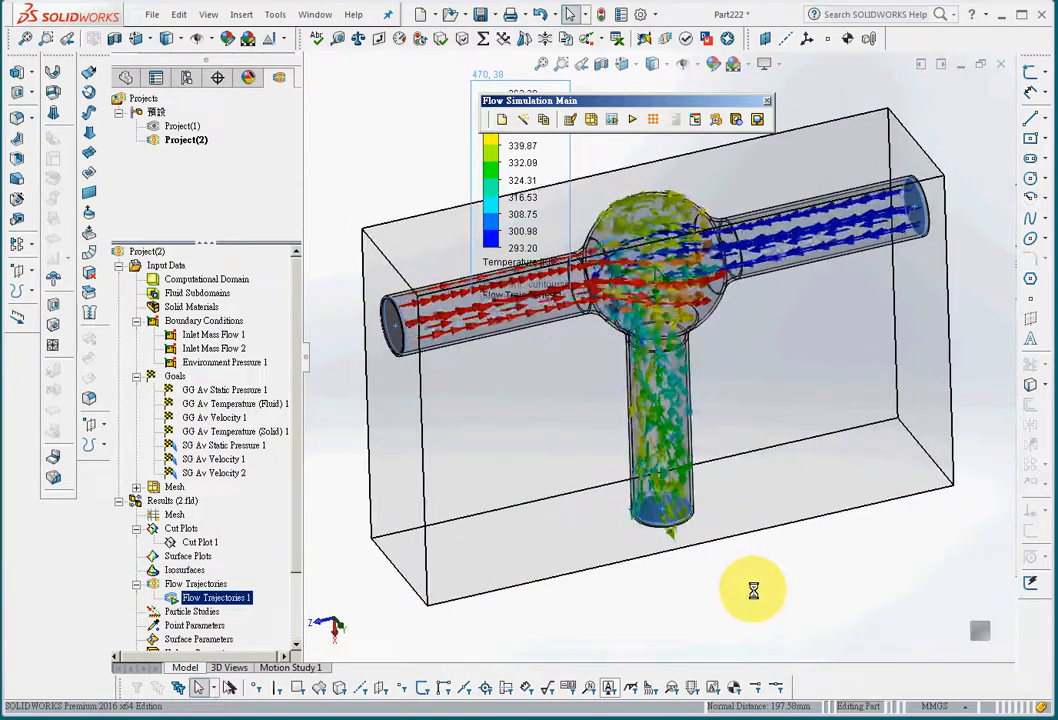